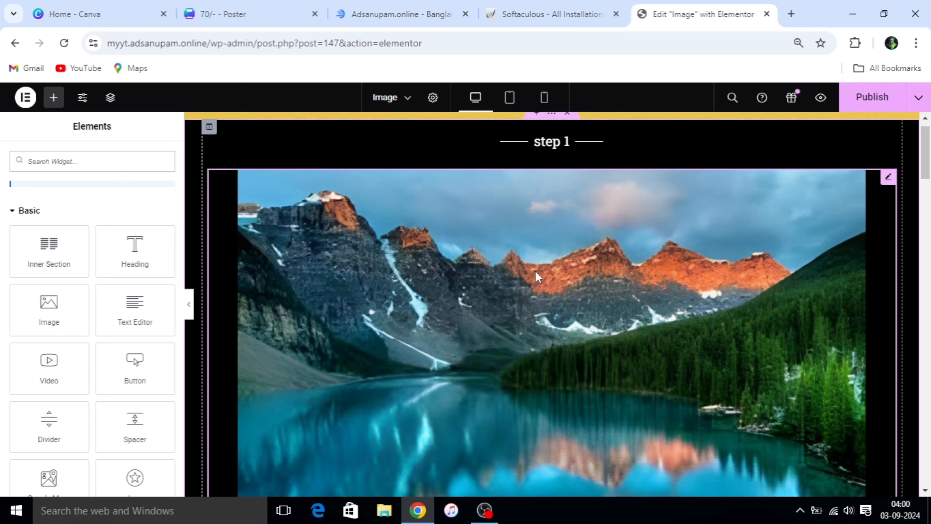
Step: Review the example image layouts under steps 1 to 3, enlarging the red and yellow rose bouquet and closing the enlarged view
{"action": "scroll", "coordinate": [557, 330], "scroll_direction": "down", "scroll_amount": 8}
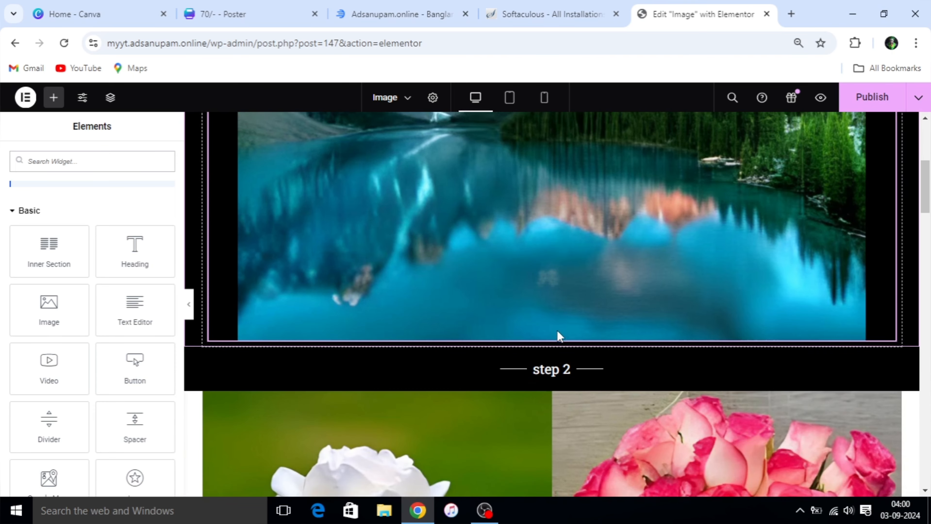
{"action": "scroll", "coordinate": [587, 325], "scroll_direction": "down", "scroll_amount": 2}
{"action": "scroll", "coordinate": [587, 335], "scroll_direction": "down", "scroll_amount": 2}
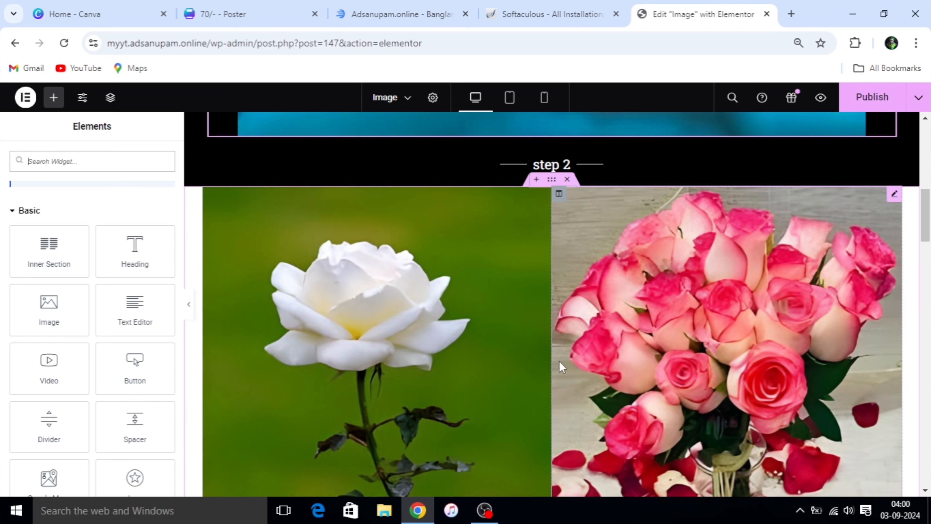
{"action": "scroll", "coordinate": [551, 361], "scroll_direction": "down", "scroll_amount": 3}
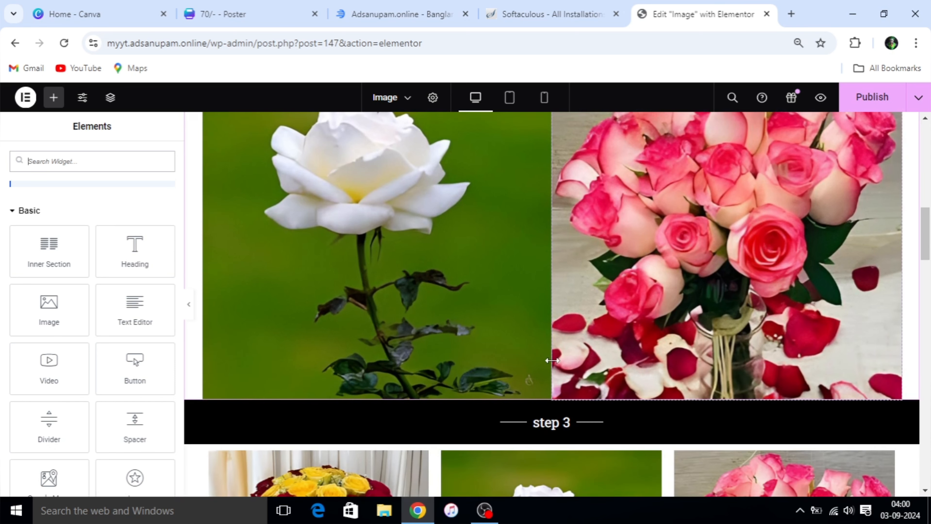
{"action": "scroll", "coordinate": [551, 361], "scroll_direction": "up", "scroll_amount": 3}
{"action": "scroll", "coordinate": [522, 367], "scroll_direction": "down", "scroll_amount": 6}
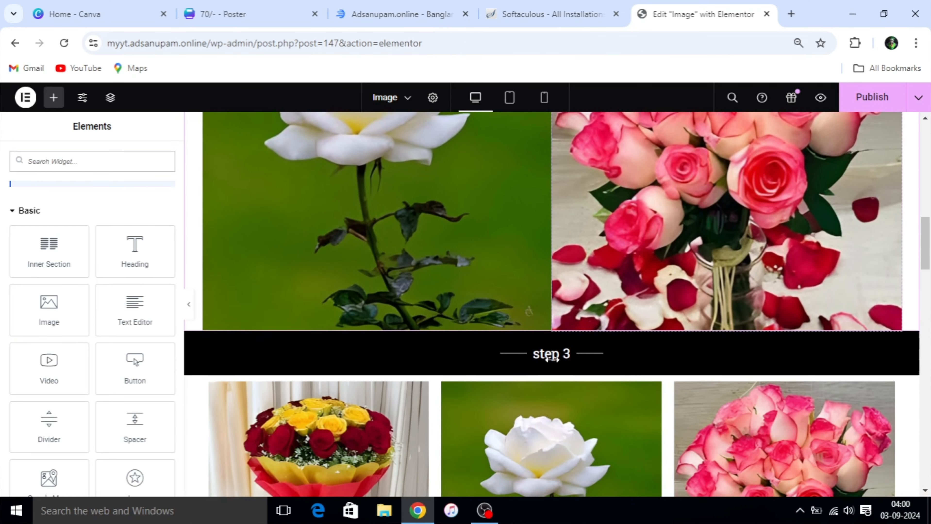
{"action": "scroll", "coordinate": [521, 367], "scroll_direction": "down", "scroll_amount": 3}
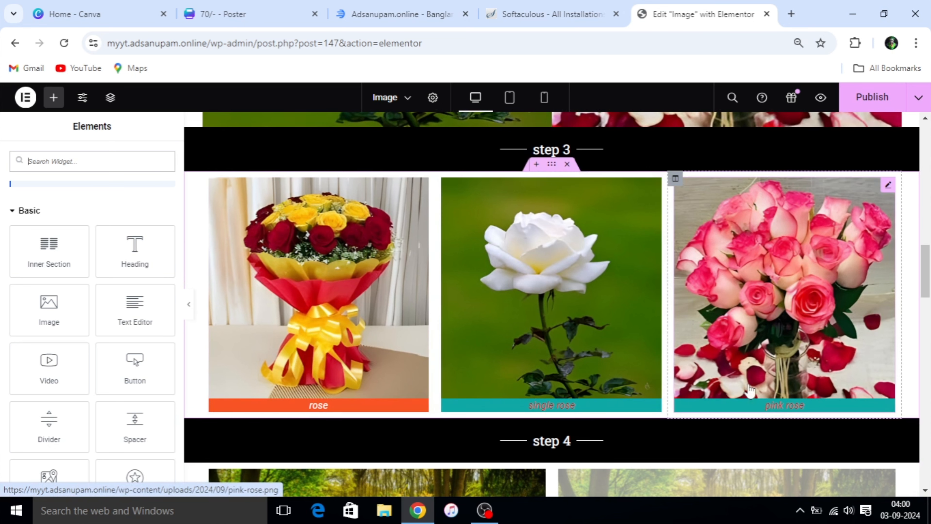
{"action": "left_click", "coordinate": [329, 293]}
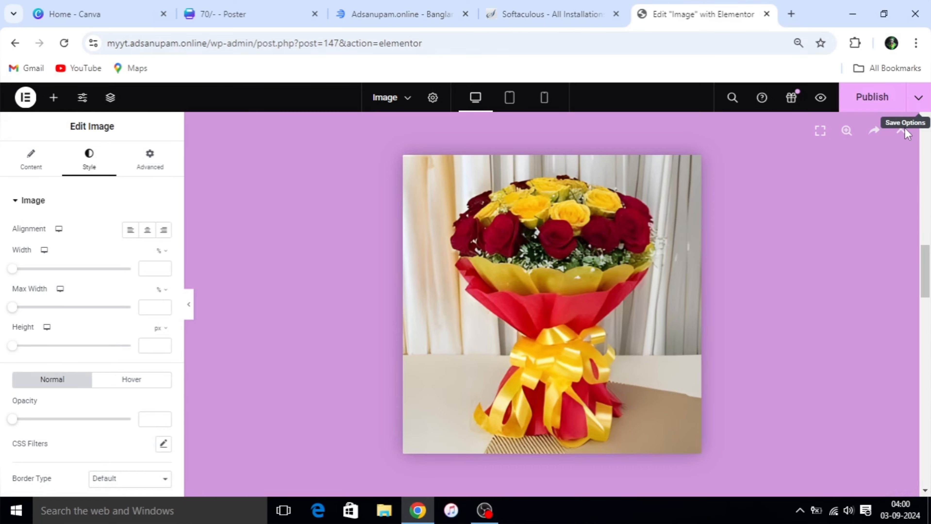
{"action": "left_click", "coordinate": [901, 129]}
Step: Examine the image filter, border, shadow and overlapping layout examples under steps 4 to 6, down to the unfinished IMAGE section
{"action": "scroll", "coordinate": [583, 319], "scroll_direction": "down", "scroll_amount": 5}
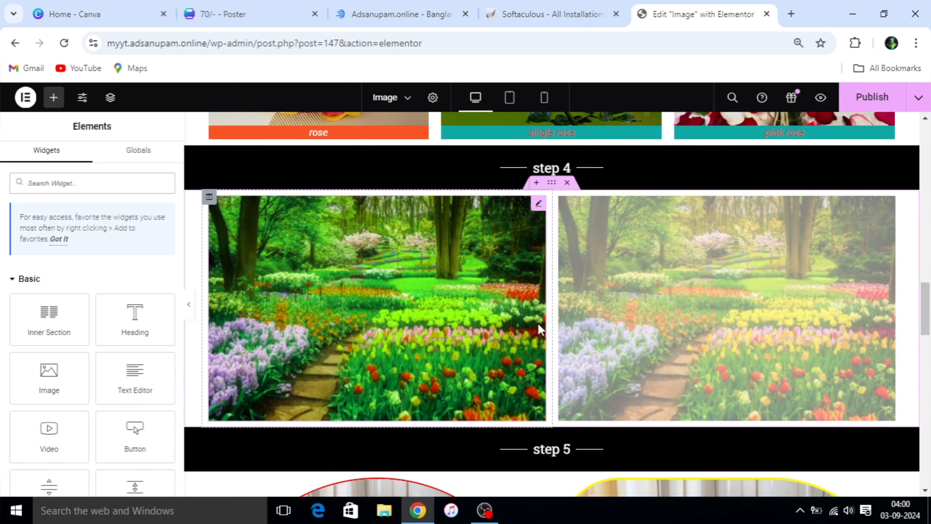
{"action": "scroll", "coordinate": [514, 330], "scroll_direction": "down", "scroll_amount": 2}
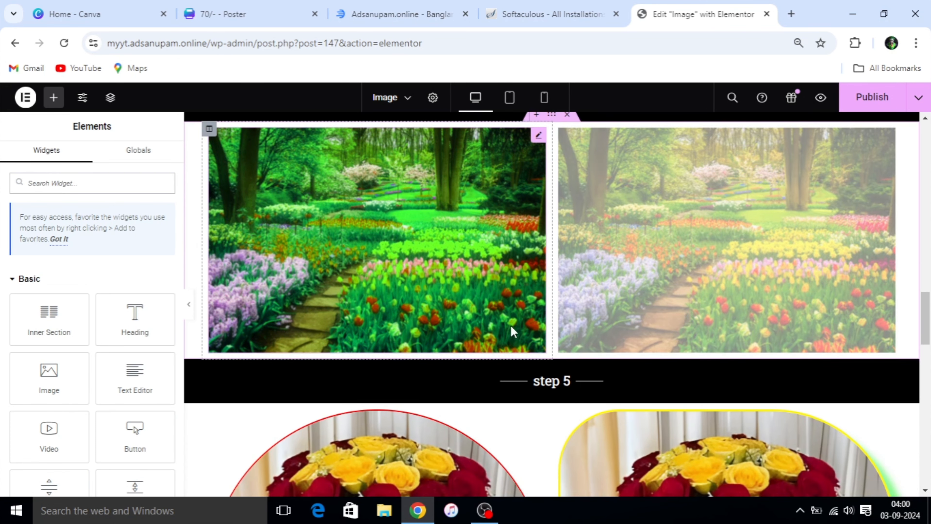
{"action": "scroll", "coordinate": [521, 338], "scroll_direction": "down", "scroll_amount": 2}
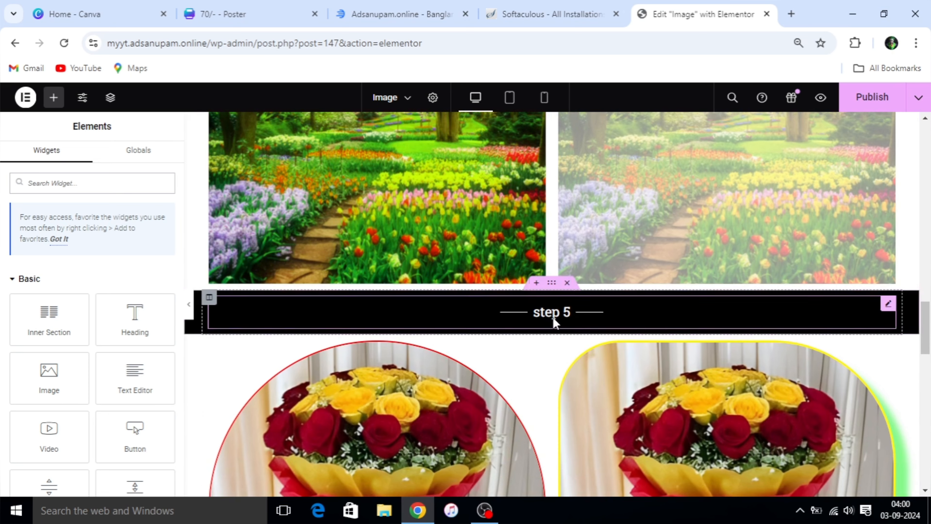
{"action": "scroll", "coordinate": [551, 321], "scroll_direction": "down", "scroll_amount": 4}
{"action": "scroll", "coordinate": [548, 326], "scroll_direction": "down", "scroll_amount": 4}
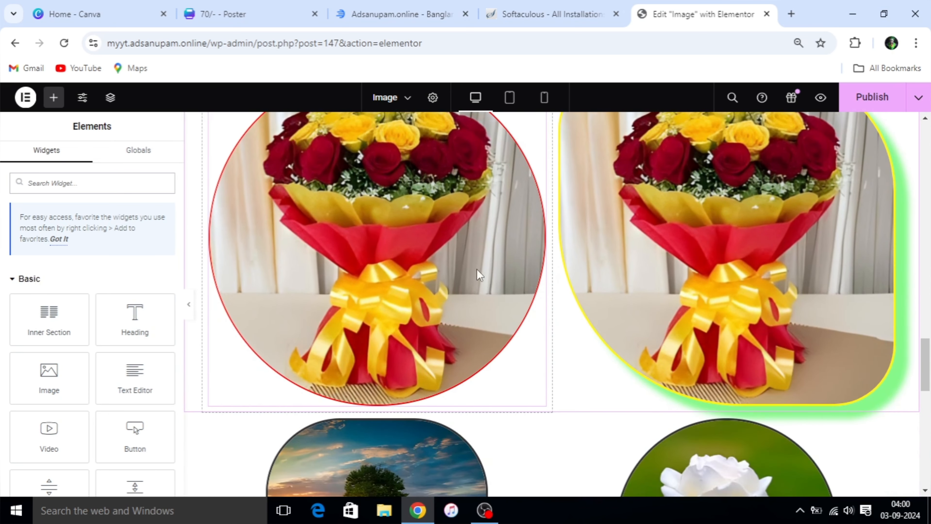
{"action": "scroll", "coordinate": [665, 298], "scroll_direction": "down", "scroll_amount": 4}
{"action": "scroll", "coordinate": [665, 316], "scroll_direction": "up", "scroll_amount": 8}
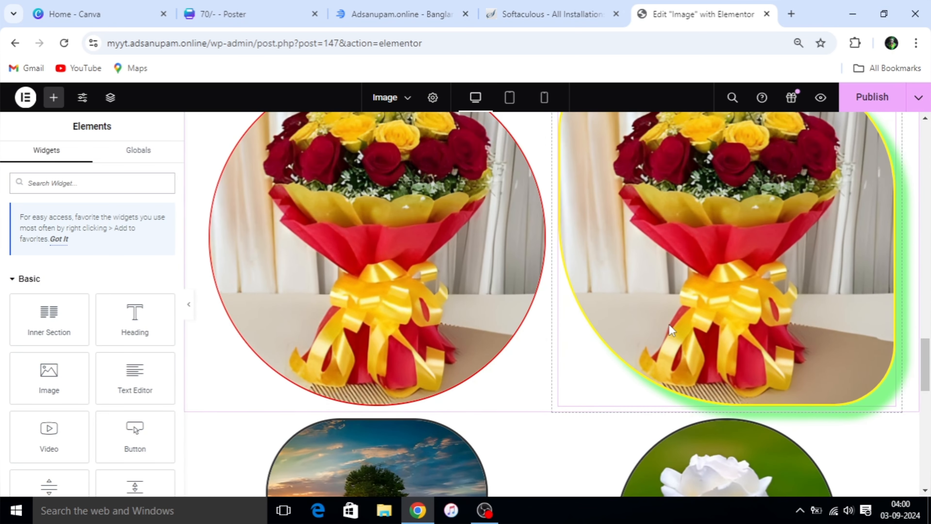
{"action": "scroll", "coordinate": [648, 328], "scroll_direction": "down", "scroll_amount": 4}
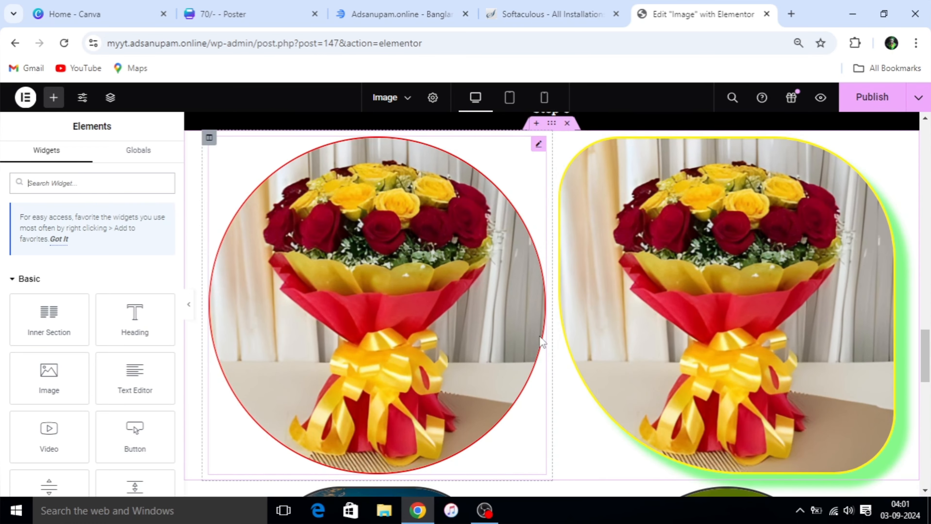
{"action": "scroll", "coordinate": [577, 326], "scroll_direction": "down", "scroll_amount": 7}
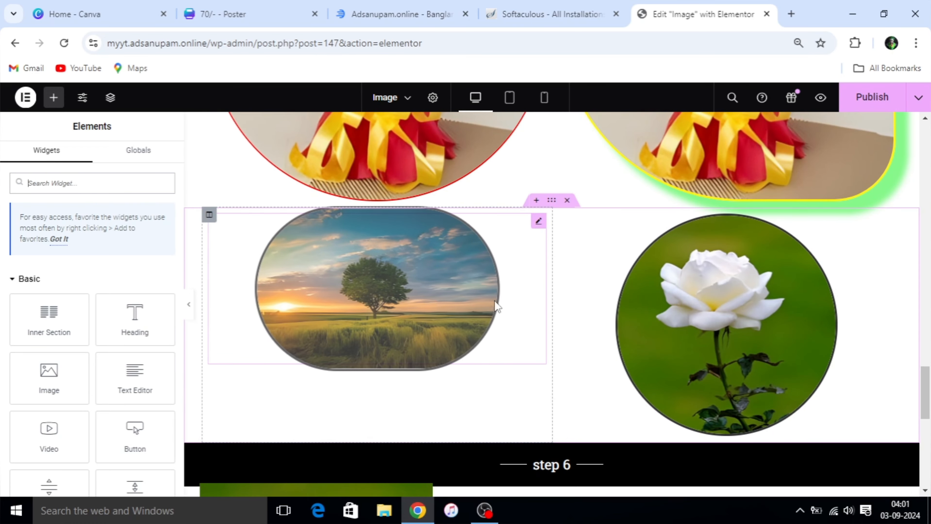
{"action": "scroll", "coordinate": [606, 367], "scroll_direction": "down", "scroll_amount": 5}
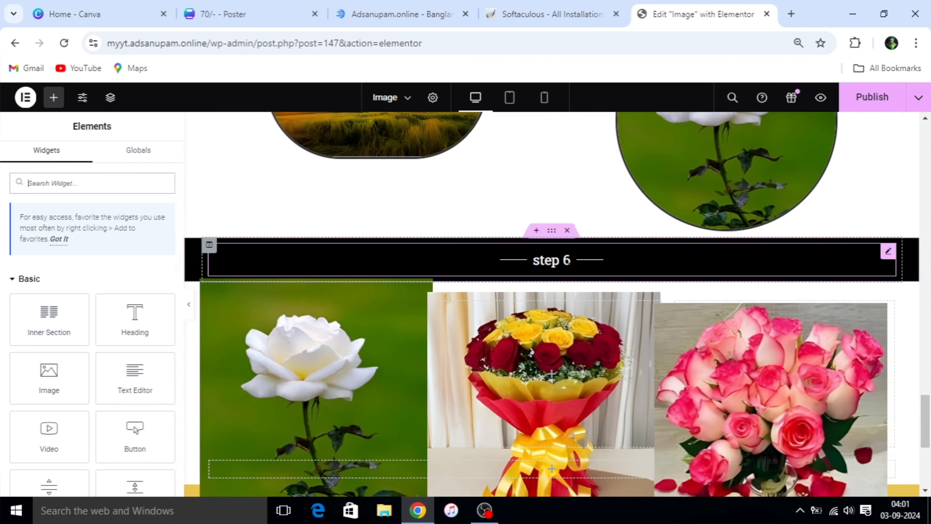
{"action": "scroll", "coordinate": [566, 277], "scroll_direction": "up", "scroll_amount": 2}
{"action": "scroll", "coordinate": [534, 286], "scroll_direction": "down", "scroll_amount": 4}
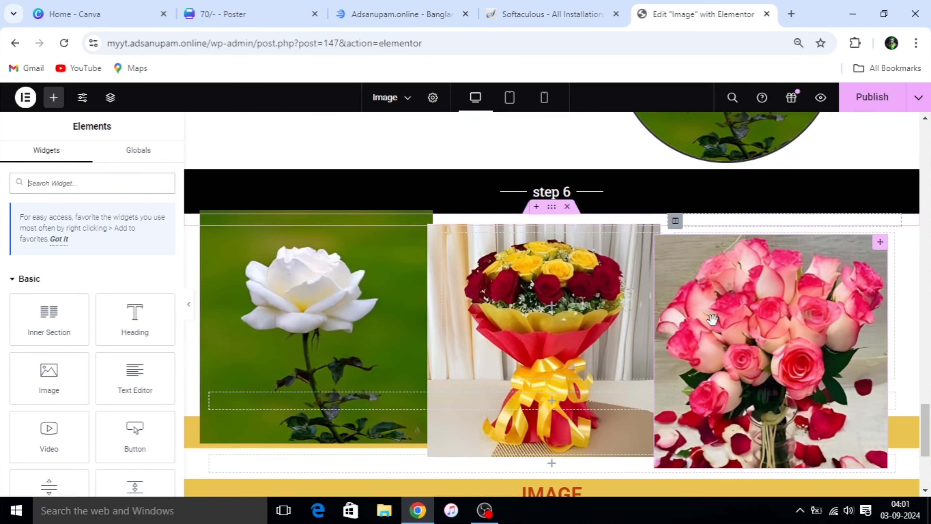
{"action": "scroll", "coordinate": [649, 301], "scroll_direction": "down", "scroll_amount": 4}
{"action": "scroll", "coordinate": [602, 306], "scroll_direction": "down", "scroll_amount": 2}
{"action": "scroll", "coordinate": [587, 308], "scroll_direction": "up", "scroll_amount": 6}
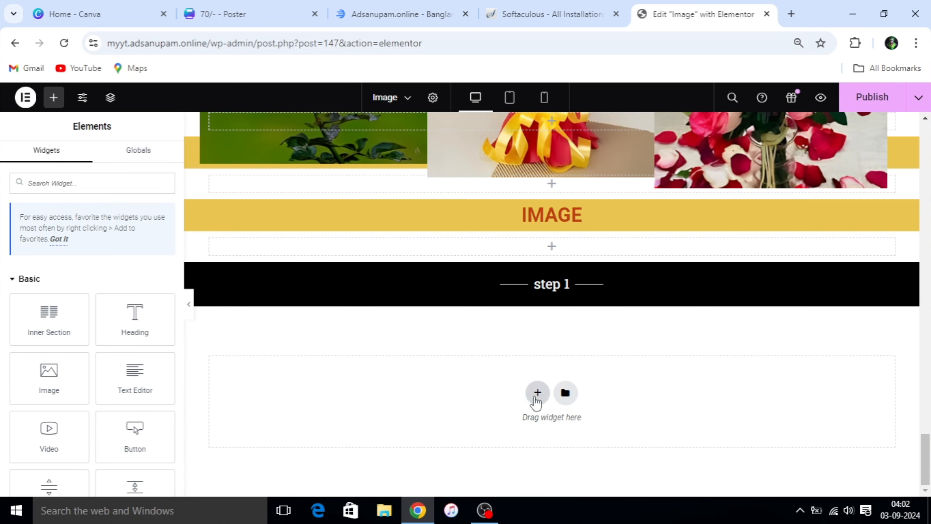
Step: Add a single-column section below the last step 1 divider and place an Image widget in it
{"action": "left_click", "coordinate": [537, 392]}
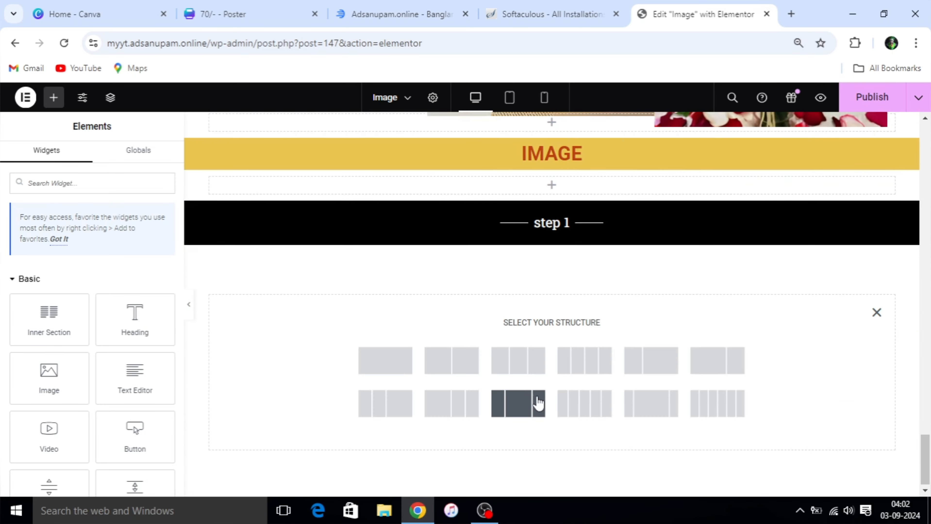
{"action": "left_click", "coordinate": [375, 365]}
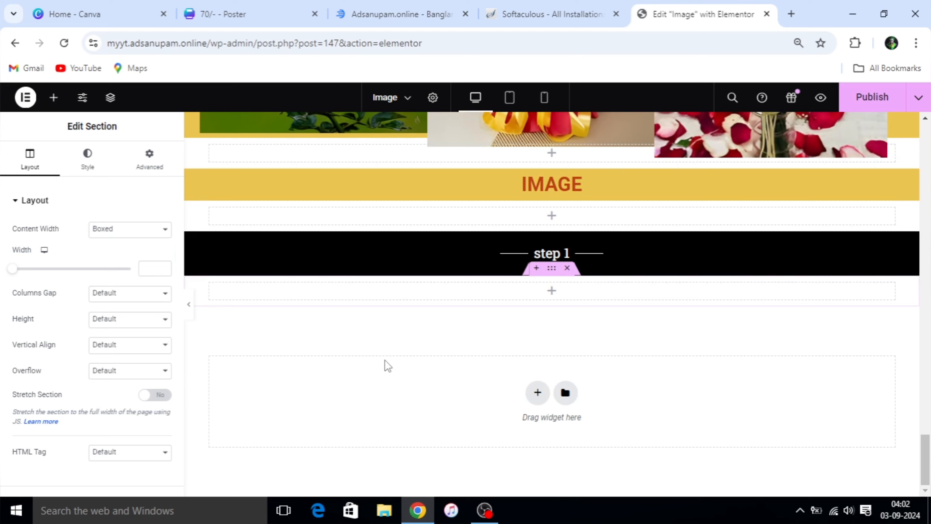
{"action": "left_click", "coordinate": [52, 97]}
{"action": "left_click_drag", "start_coordinate": [49, 375], "coordinate": [503, 290]}
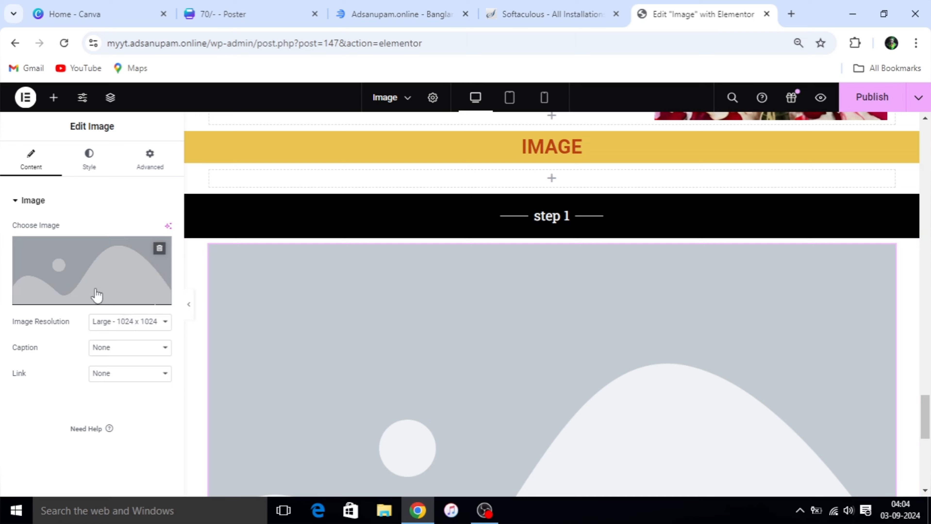
Step: Fill the new Image widget with the photo of the lone tree at sunset from the media library
{"action": "left_click", "coordinate": [80, 297]}
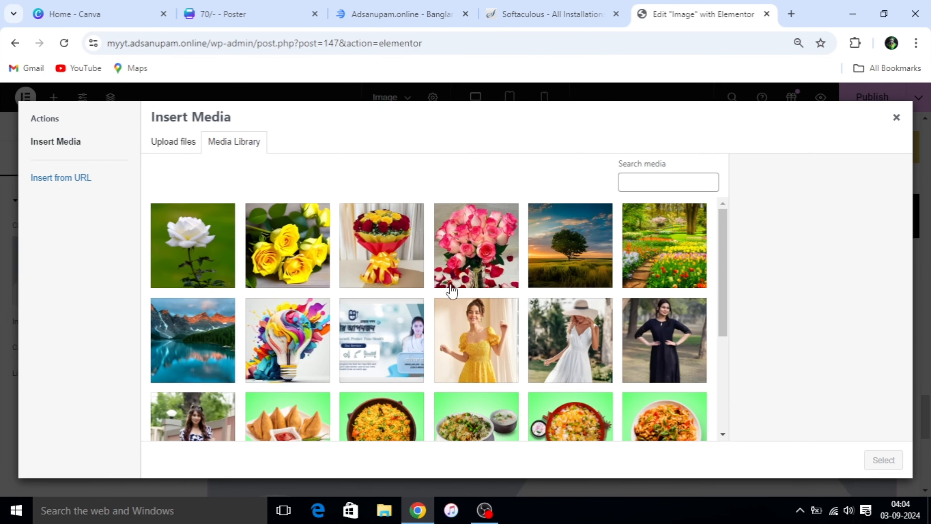
{"action": "left_click", "coordinate": [568, 266]}
{"action": "left_click", "coordinate": [878, 456]}
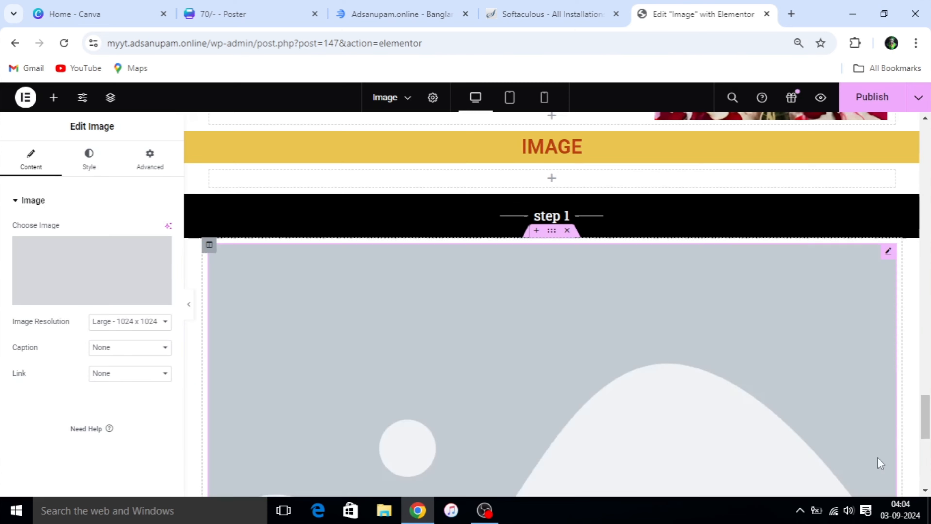
{"action": "scroll", "coordinate": [502, 274], "scroll_direction": "down", "scroll_amount": 5}
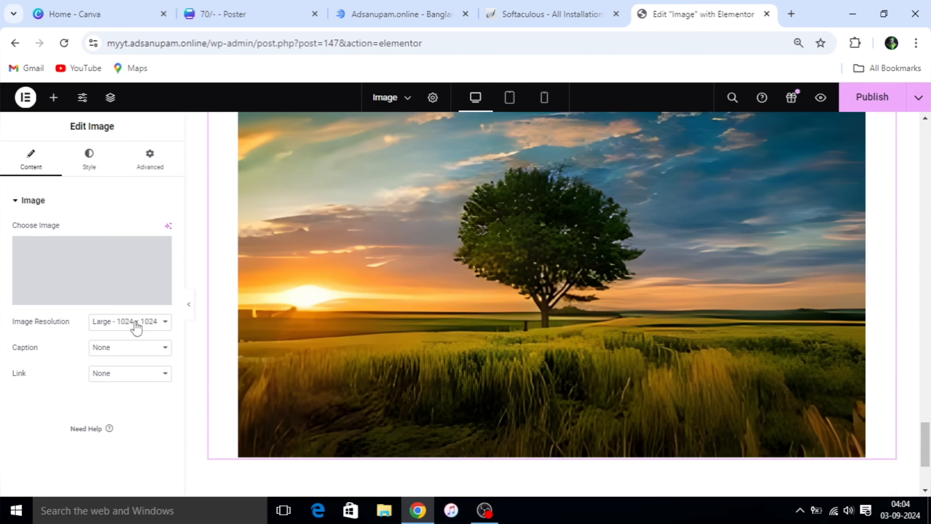
Step: Try the tree image at Full resolution and at a custom size of 700 x 700
{"action": "left_click", "coordinate": [166, 324]}
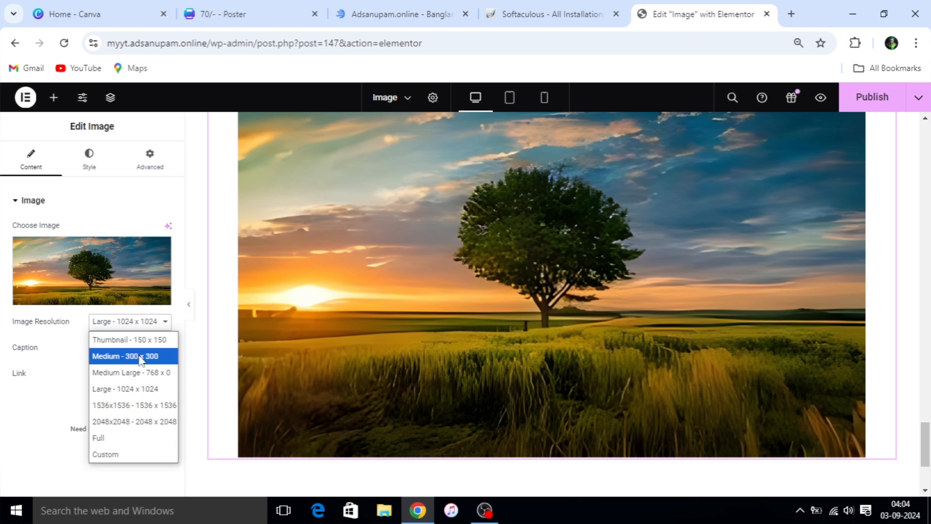
{"action": "left_click", "coordinate": [112, 439]}
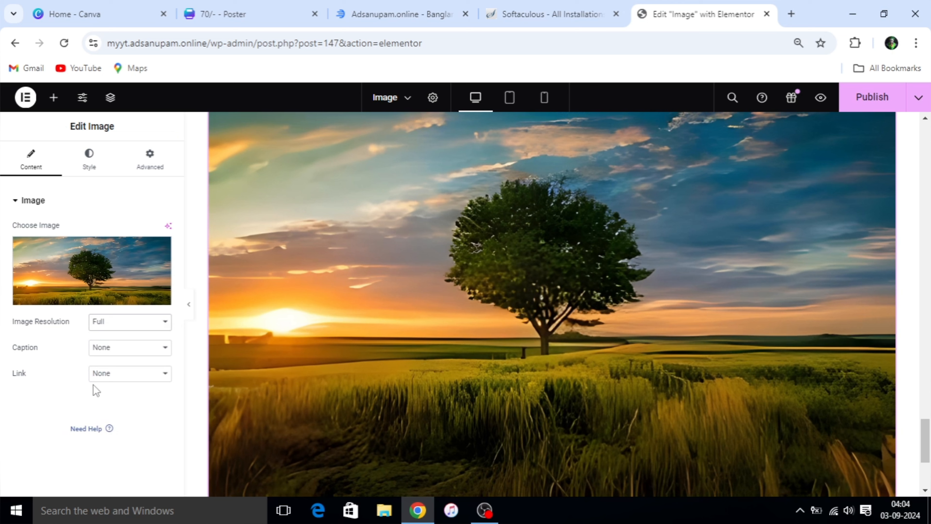
{"action": "left_click", "coordinate": [152, 330]}
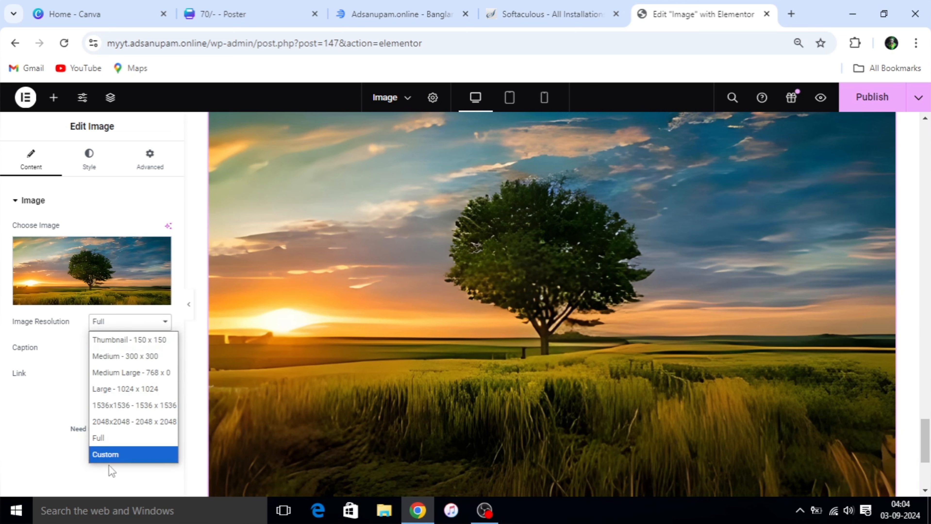
{"action": "left_click", "coordinate": [112, 455]}
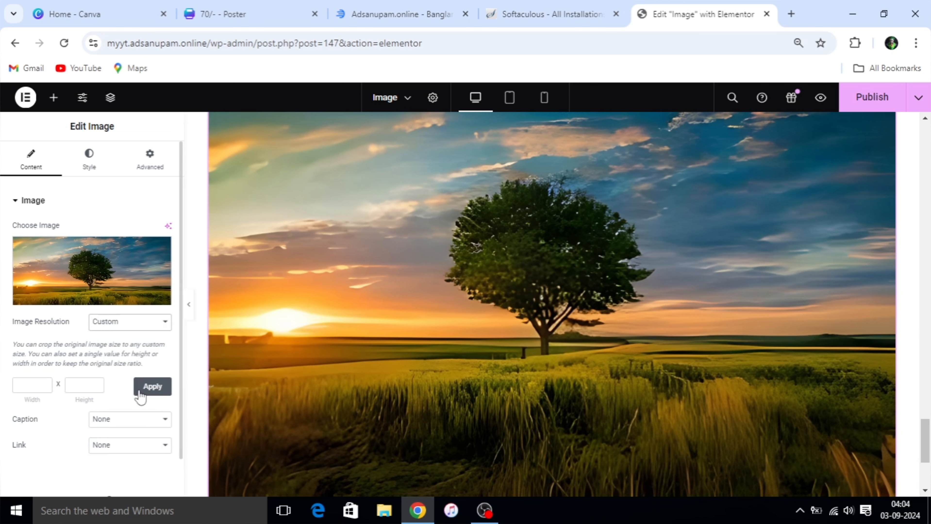
{"action": "scroll", "coordinate": [129, 386], "scroll_direction": "down", "scroll_amount": 1}
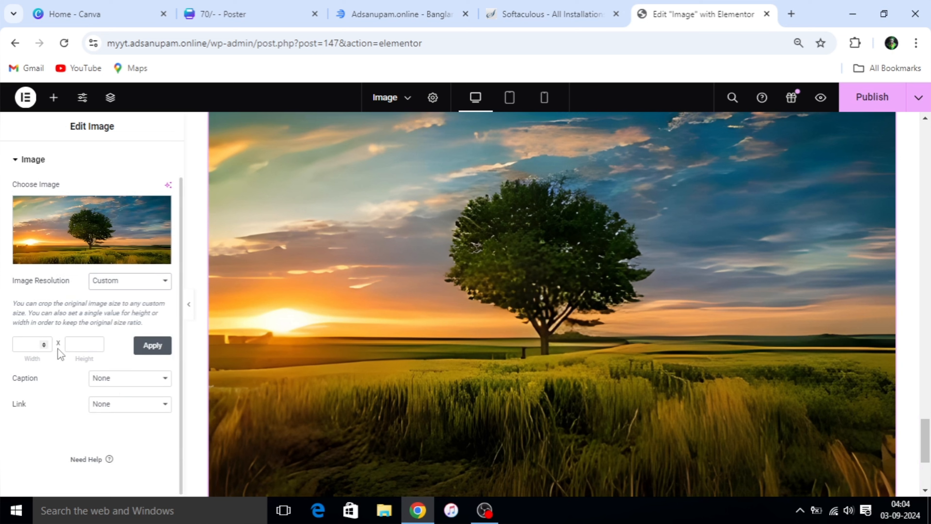
{"action": "left_click", "coordinate": [28, 343]}
{"action": "left_click", "coordinate": [74, 349]}
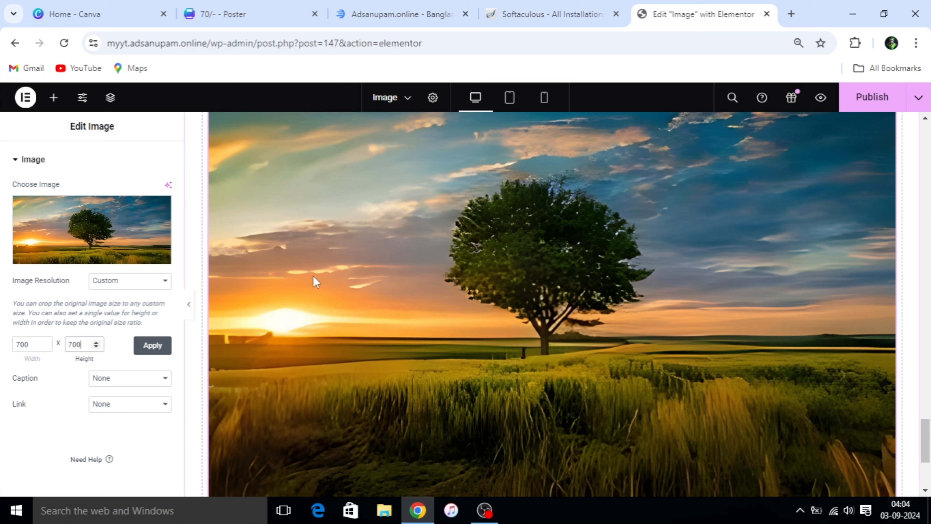
{"action": "left_click", "coordinate": [143, 348]}
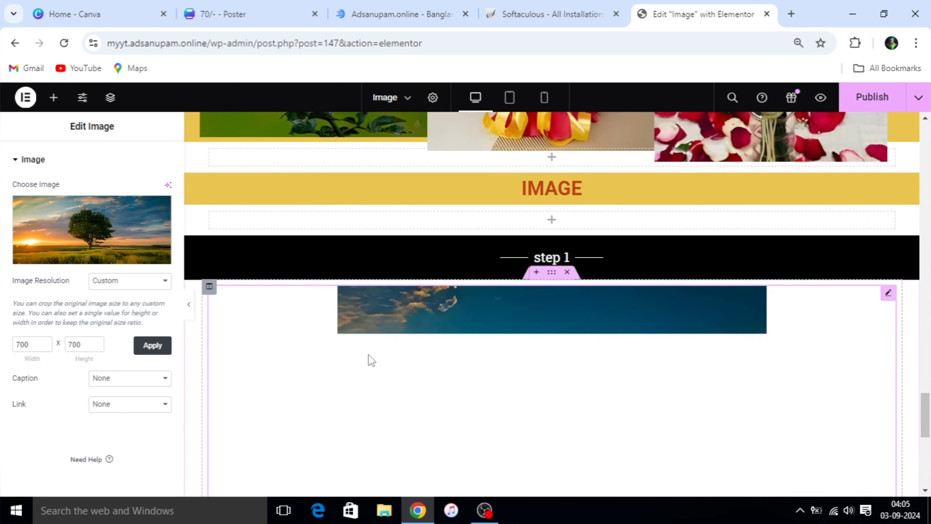
{"action": "scroll", "coordinate": [375, 358], "scroll_direction": "down", "scroll_amount": 4}
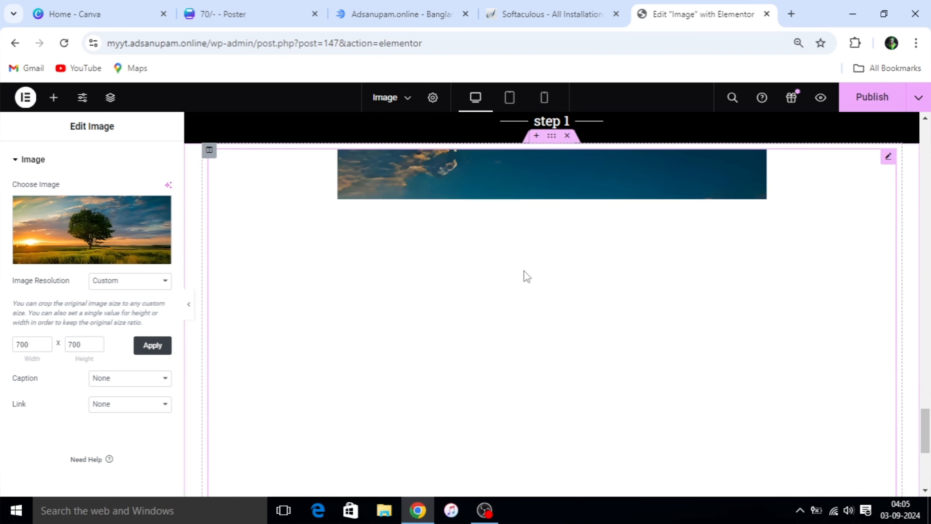
{"action": "scroll", "coordinate": [538, 272], "scroll_direction": "down", "scroll_amount": 3}
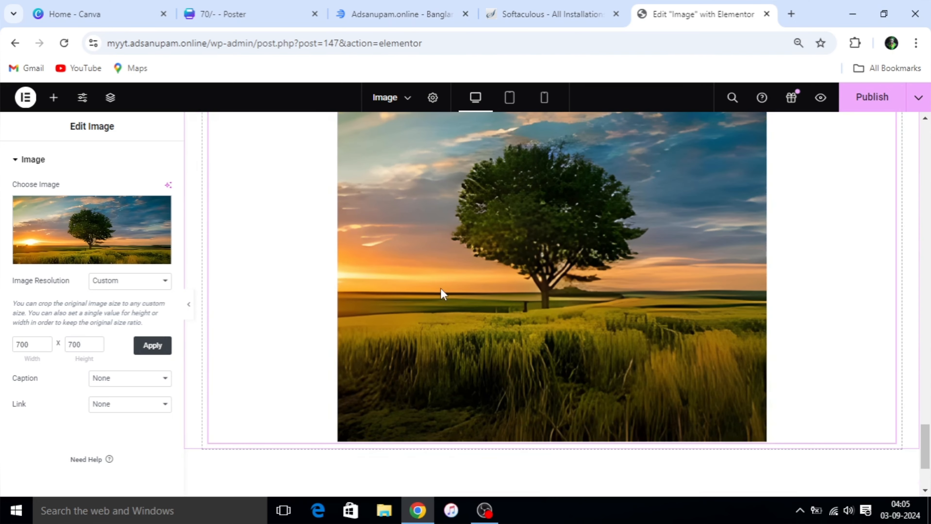
Step: Set the tree image's resolution to 2048x2048 and check how it fits on the page
{"action": "left_click", "coordinate": [166, 284]}
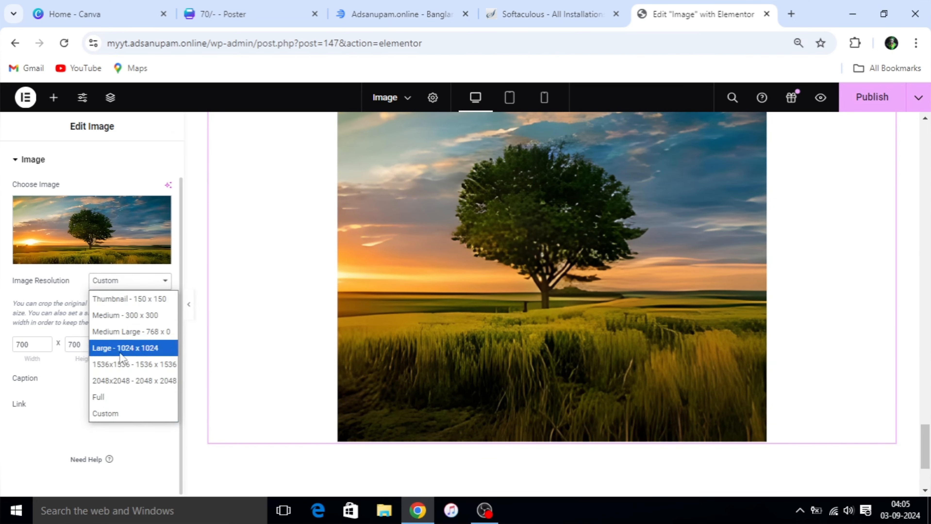
{"action": "left_click", "coordinate": [114, 386]}
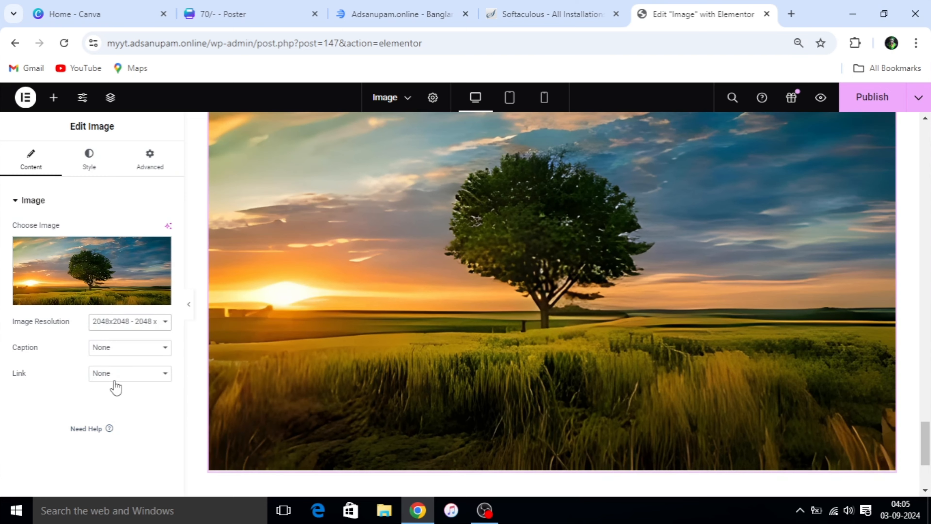
{"action": "scroll", "coordinate": [442, 326], "scroll_direction": "down", "scroll_amount": 5}
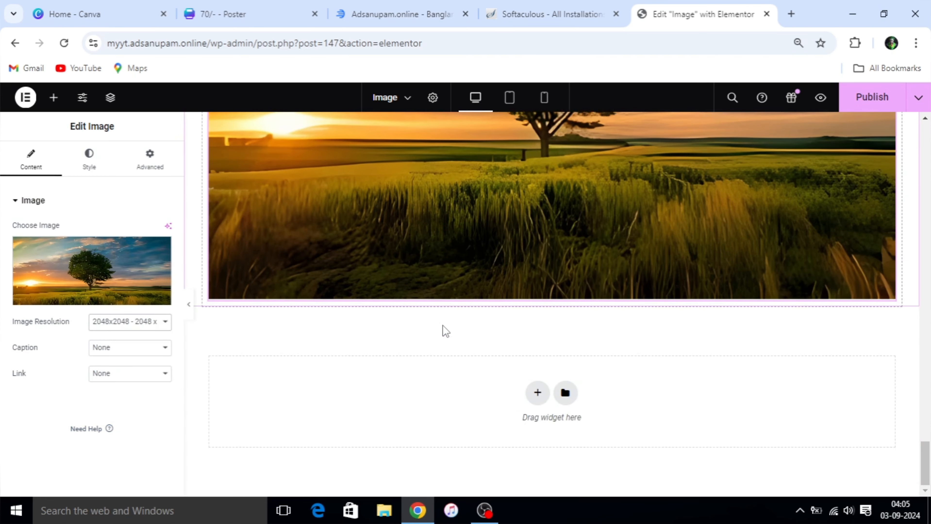
{"action": "scroll", "coordinate": [442, 325], "scroll_direction": "up", "scroll_amount": 8}
{"action": "scroll", "coordinate": [507, 384], "scroll_direction": "down", "scroll_amount": 8}
{"action": "scroll", "coordinate": [507, 384], "scroll_direction": "up", "scroll_amount": 4}
{"action": "scroll", "coordinate": [507, 385], "scroll_direction": "up", "scroll_amount": 4}
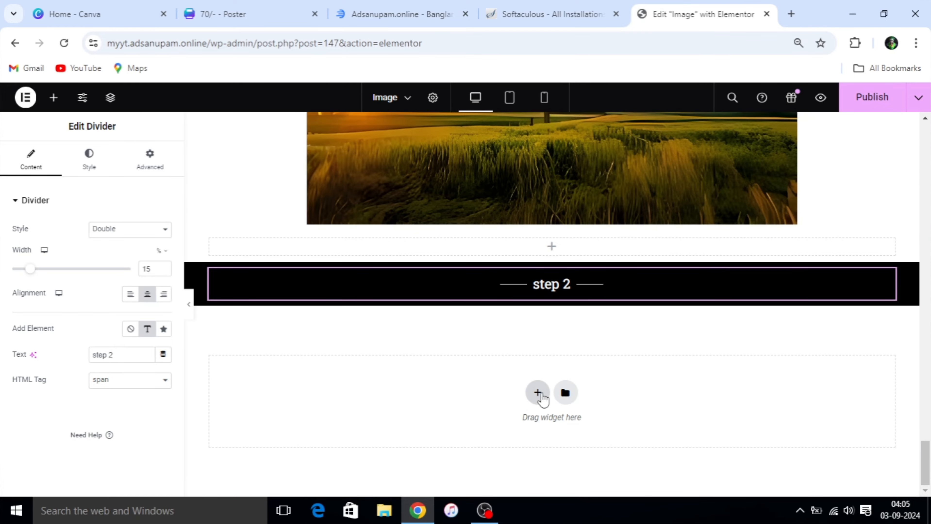
Step: Add a two-column section below the step 2 divider and place an Image widget in its left column
{"action": "left_click", "coordinate": [542, 395]}
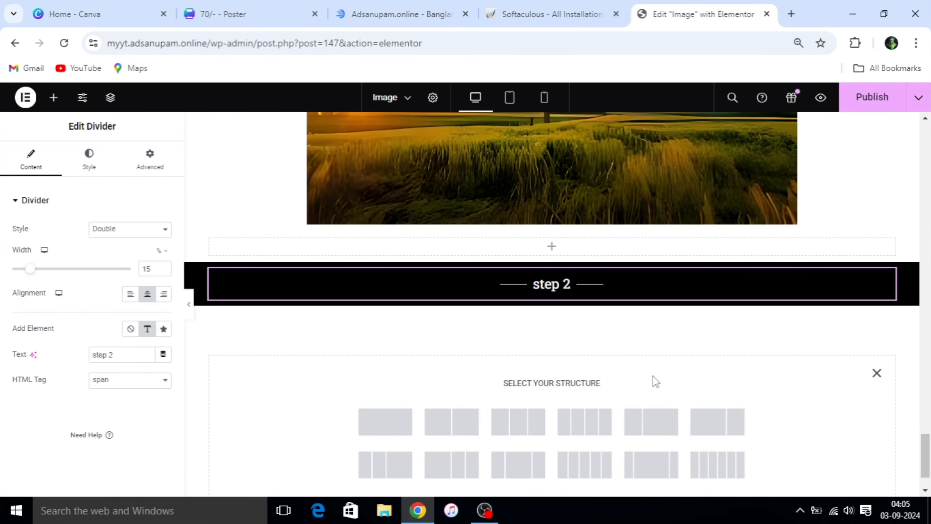
{"action": "left_click", "coordinate": [442, 418]}
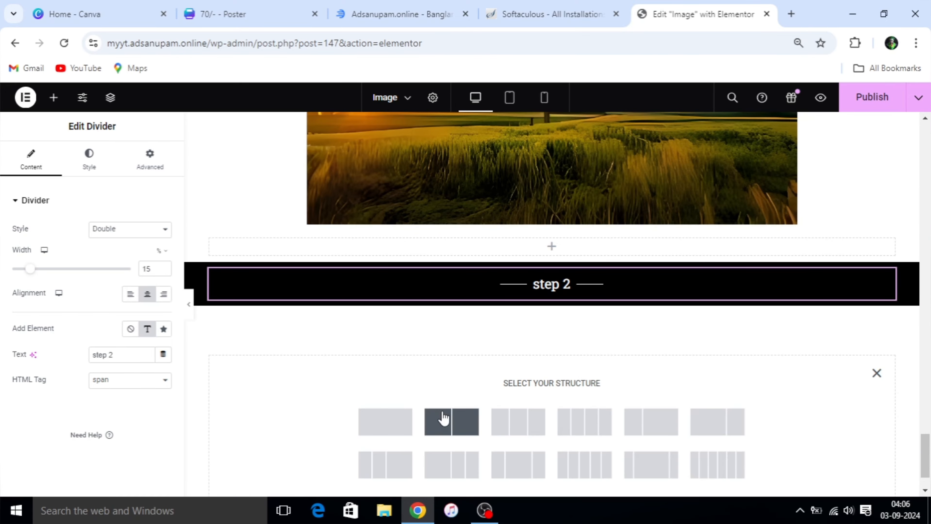
{"action": "left_click", "coordinate": [449, 419]}
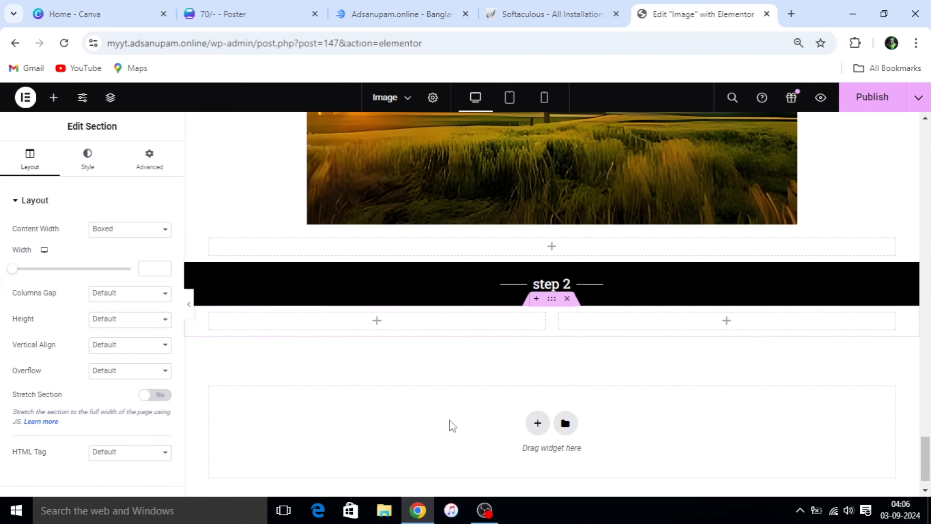
{"action": "left_click", "coordinate": [377, 320]}
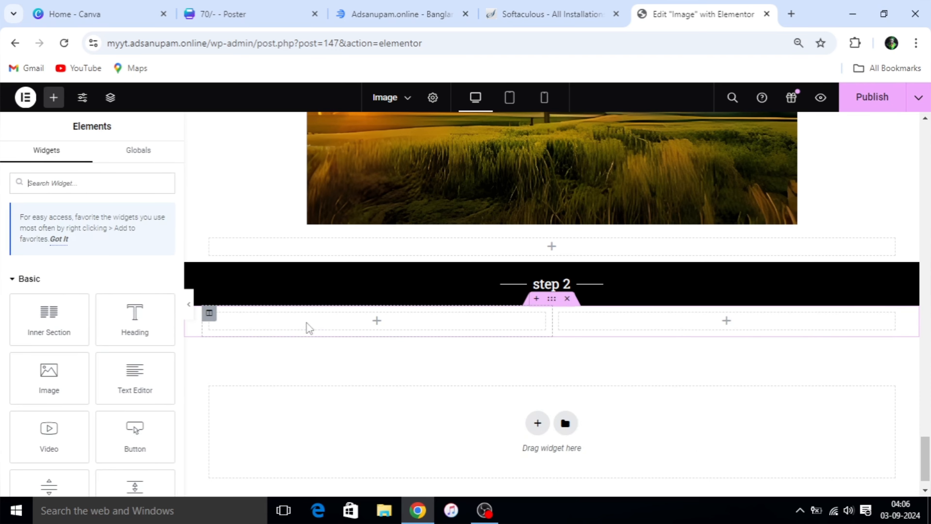
{"action": "left_click_drag", "start_coordinate": [52, 354], "coordinate": [346, 338]}
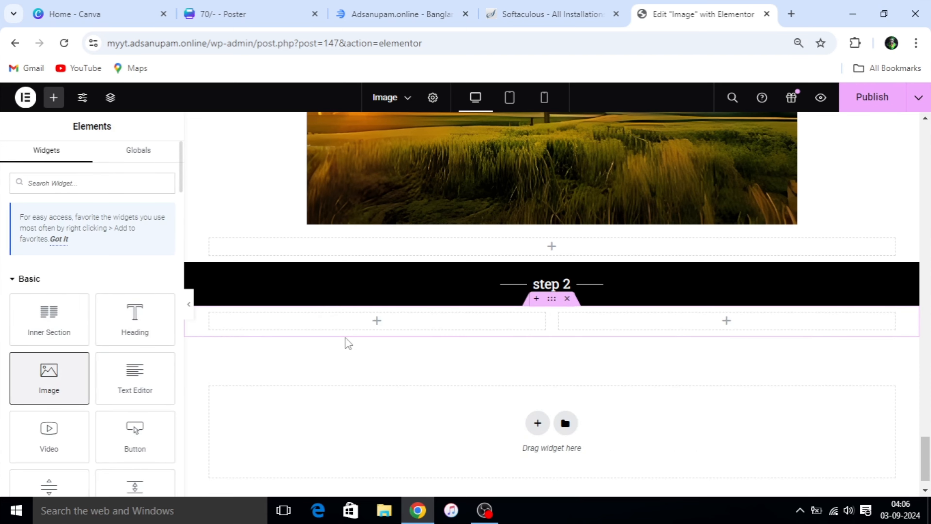
{"action": "left_click_drag", "start_coordinate": [49, 375], "coordinate": [275, 330]}
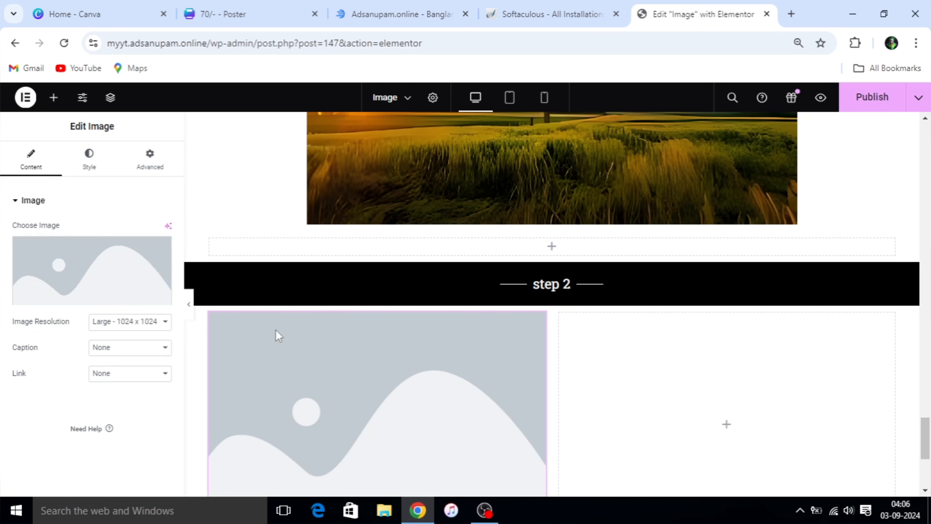
Step: Fill the new Image widget with pink-rose.png from the media library, entering "metadescription" as its alt text
{"action": "left_click", "coordinate": [73, 276]}
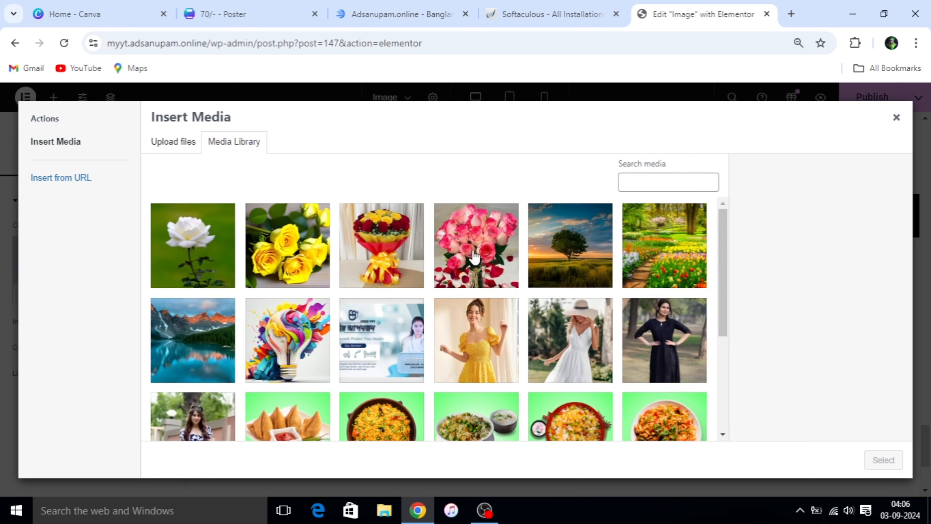
{"action": "left_click", "coordinate": [473, 258]}
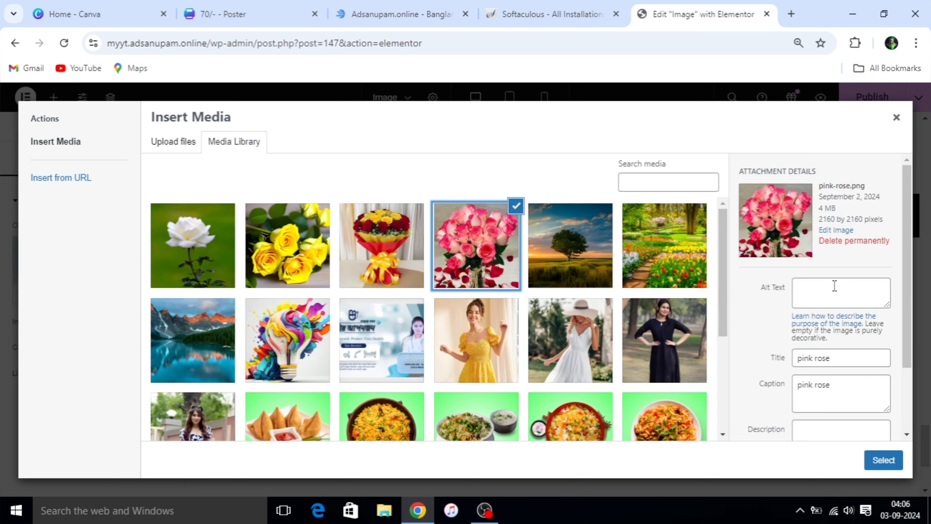
{"action": "left_click", "coordinate": [809, 294]}
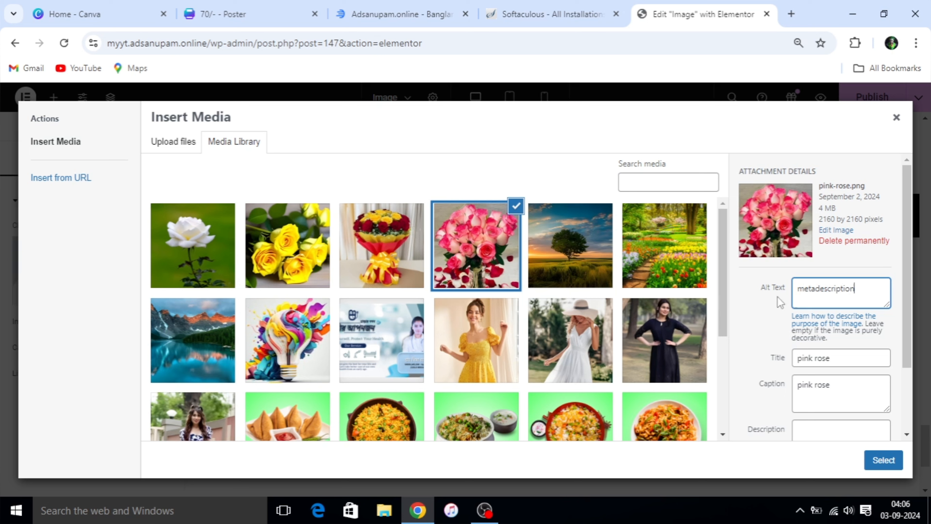
{"action": "scroll", "coordinate": [789, 391], "scroll_direction": "down", "scroll_amount": 2}
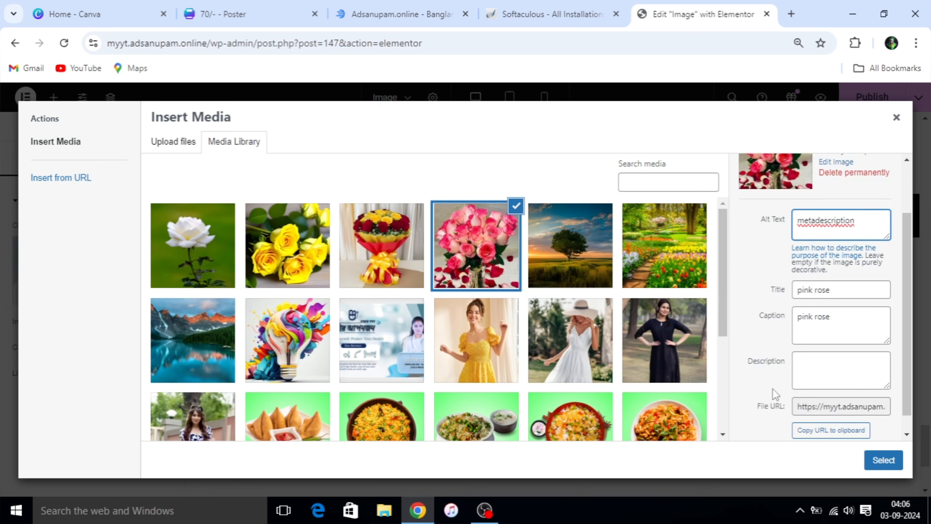
{"action": "scroll", "coordinate": [821, 376], "scroll_direction": "down", "scroll_amount": 1}
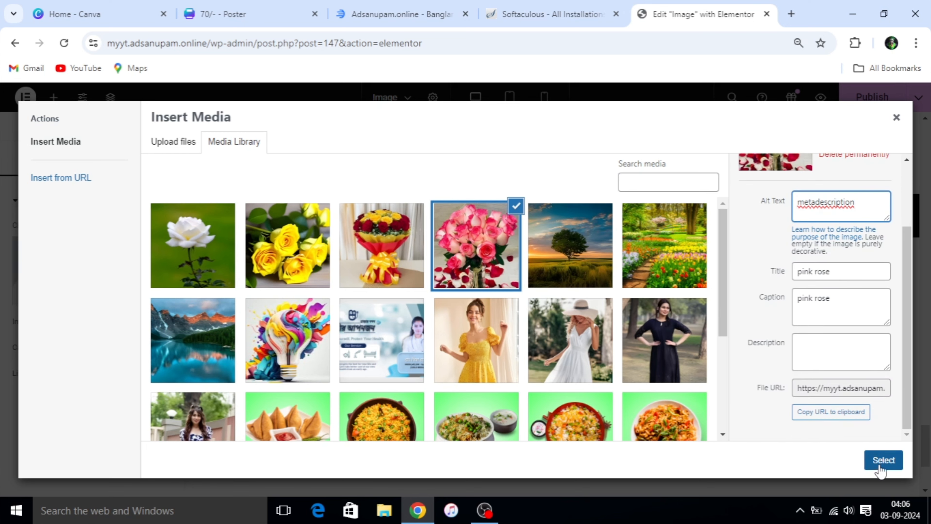
{"action": "left_click", "coordinate": [875, 461]}
Step: Duplicate the pink rose image and move the copy into the right column of the step 2 section
{"action": "scroll", "coordinate": [418, 282], "scroll_direction": "down", "scroll_amount": 2}
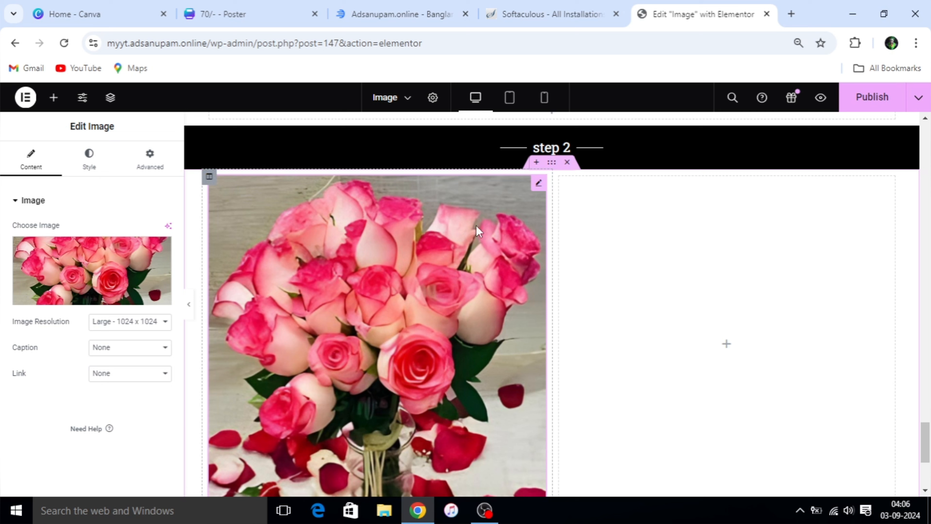
{"action": "right_click", "coordinate": [541, 185]}
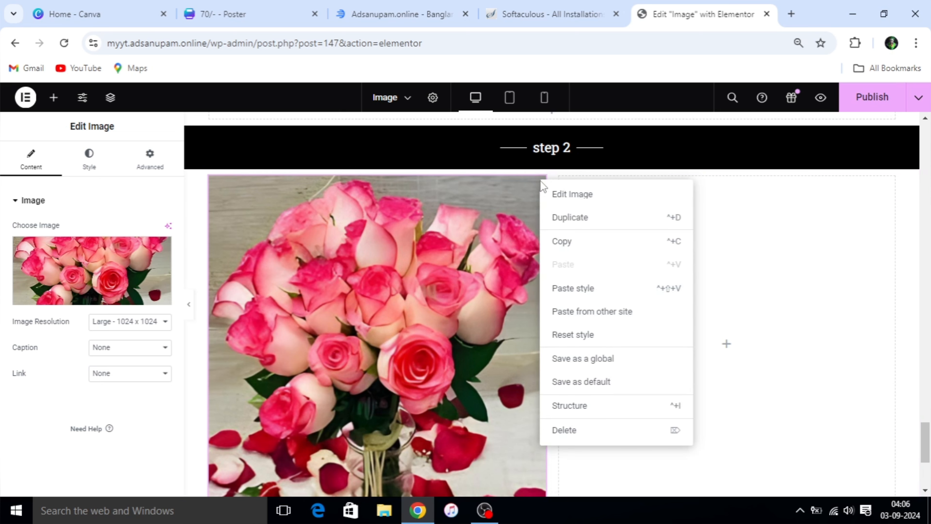
{"action": "left_click", "coordinate": [569, 221]}
{"action": "scroll", "coordinate": [569, 226], "scroll_direction": "down", "scroll_amount": 3}
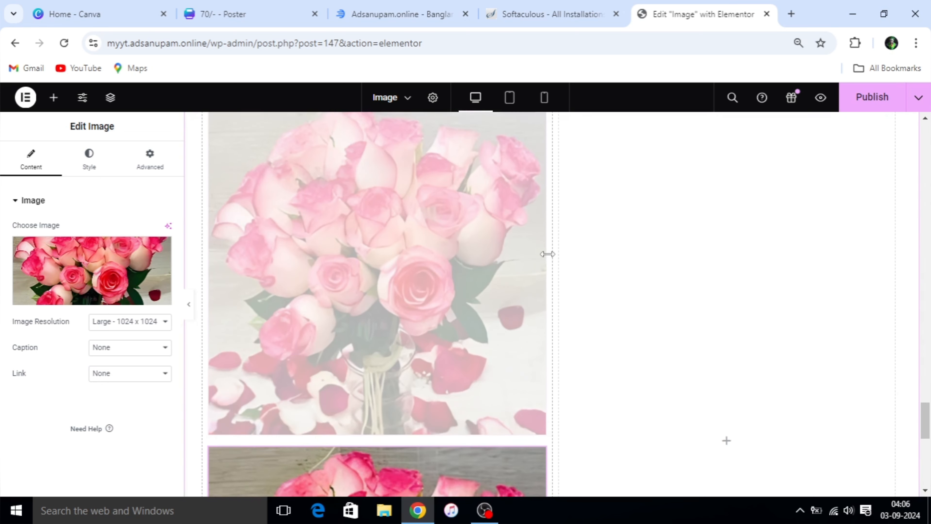
{"action": "left_click_drag", "start_coordinate": [544, 403], "coordinate": [710, 254]}
{"action": "scroll", "coordinate": [669, 285], "scroll_direction": "up", "scroll_amount": 3}
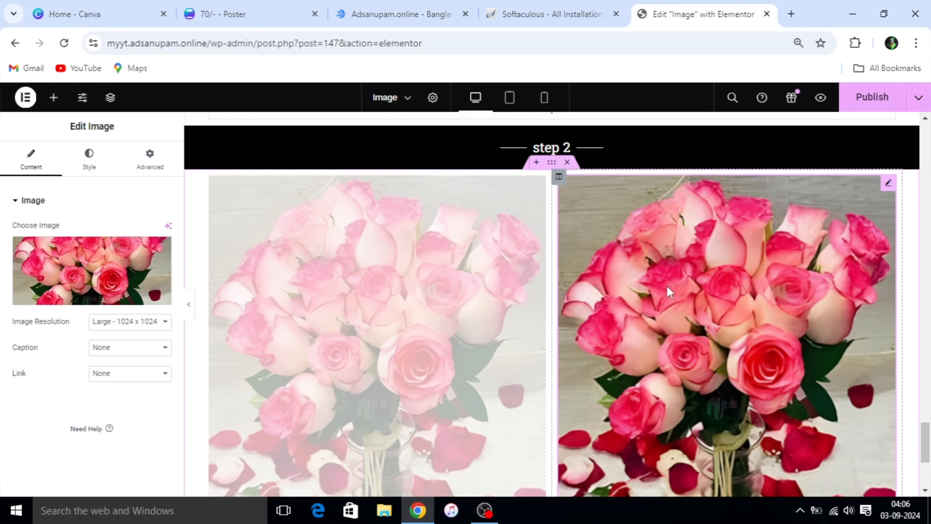
Step: Choose yellow-rose.png as the right column's image and enter "metadescription" as its alt text
{"action": "left_click", "coordinate": [83, 294]}
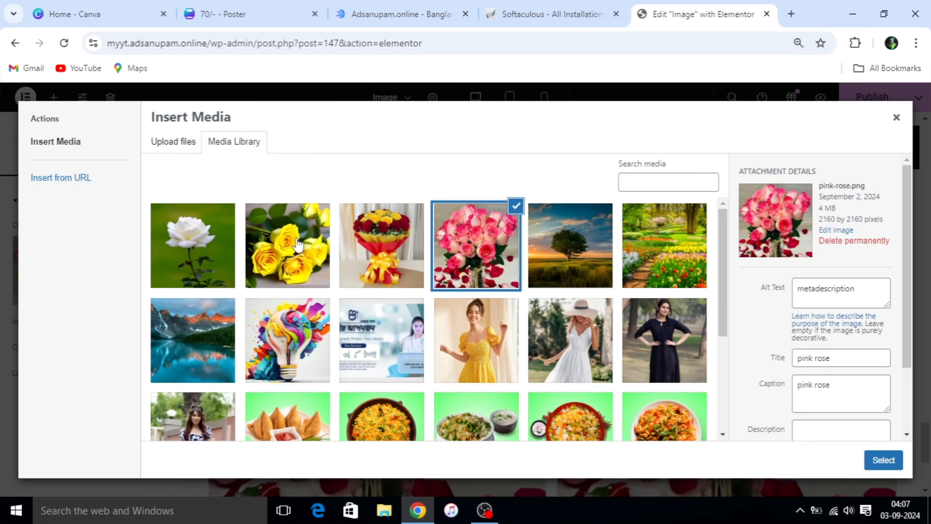
{"action": "left_click", "coordinate": [294, 245]}
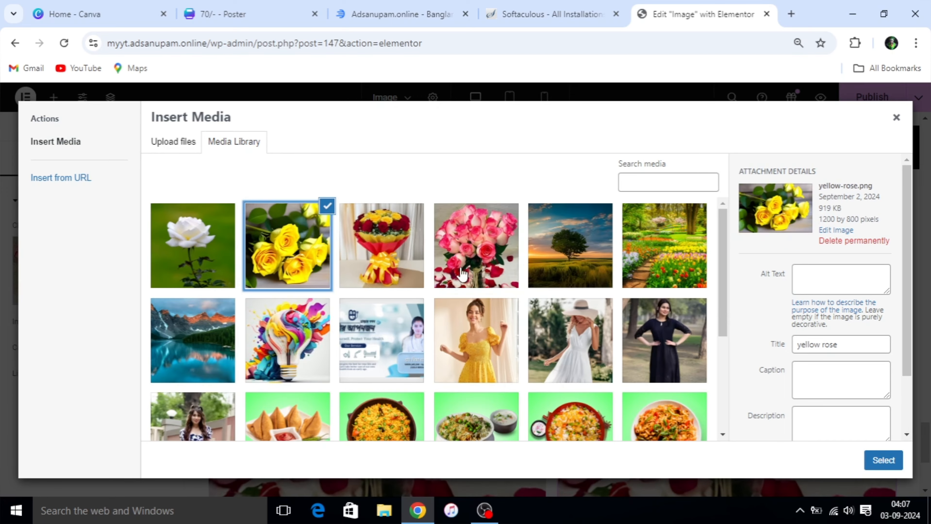
{"action": "left_click", "coordinate": [802, 276]}
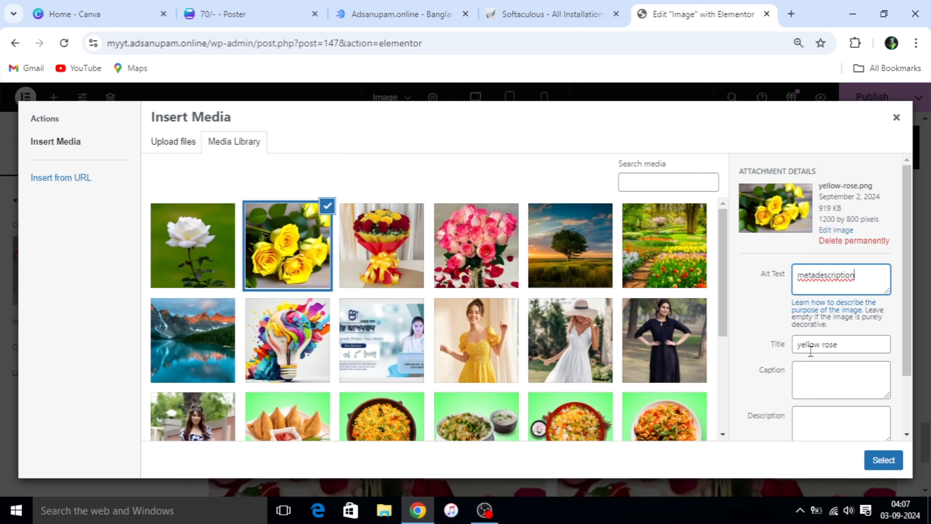
Step: Copy the title "yellow rose" into the photo's caption and insert the photo into the right column
{"action": "left_click_drag", "start_coordinate": [846, 344], "coordinate": [794, 344]}
{"action": "key", "text": "ctrl+c"}
{"action": "right_click", "coordinate": [808, 344]}
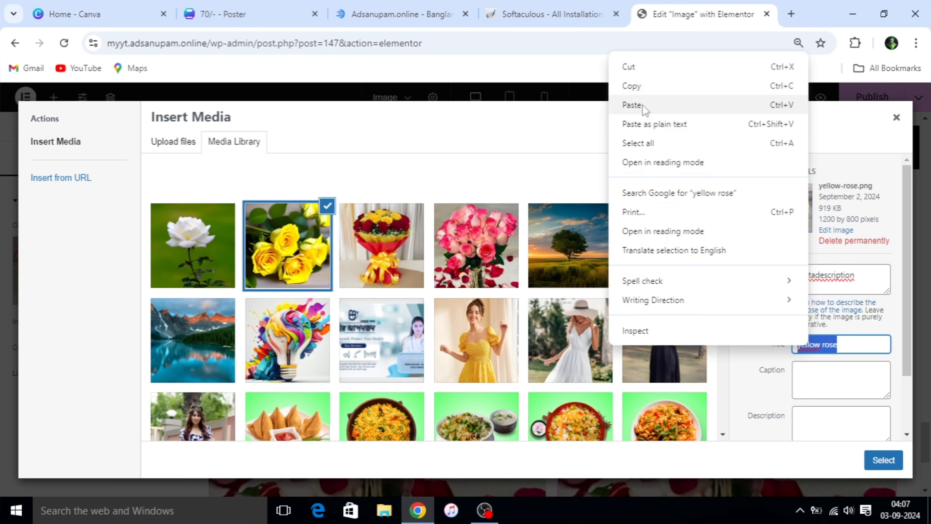
{"action": "left_click", "coordinate": [632, 85]}
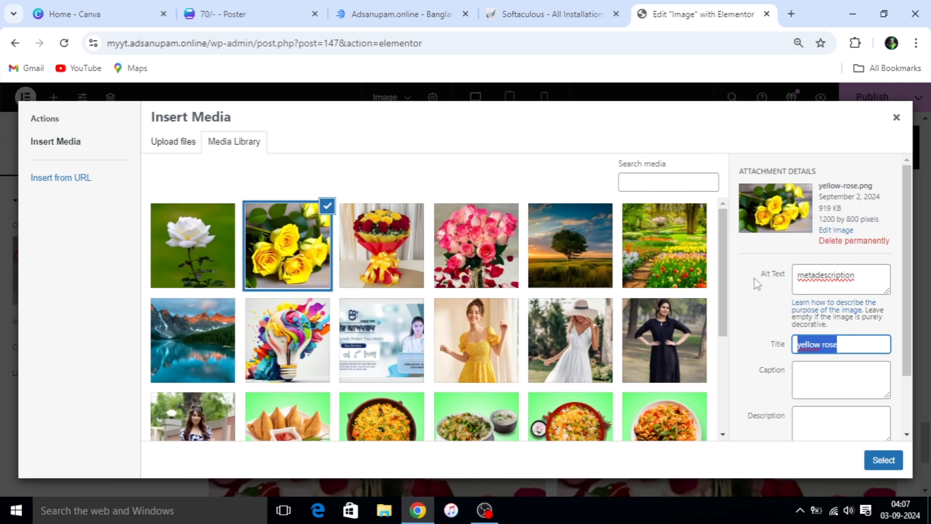
{"action": "right_click", "coordinate": [812, 374]}
{"action": "left_click", "coordinate": [683, 223]}
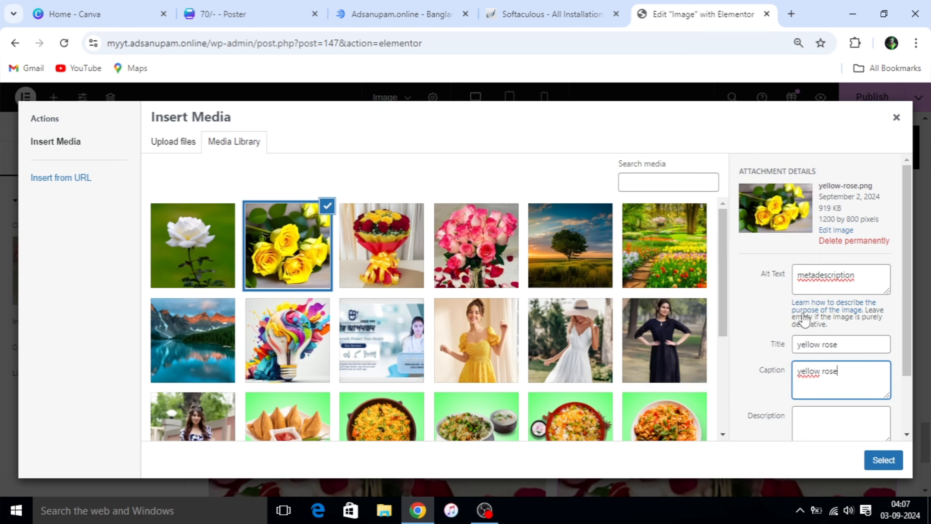
{"action": "left_click", "coordinate": [810, 371]}
{"action": "key", "text": "BackSpace"}
{"action": "type", "text": "l"}
{"action": "scroll", "coordinate": [779, 413], "scroll_direction": "down", "scroll_amount": 3}
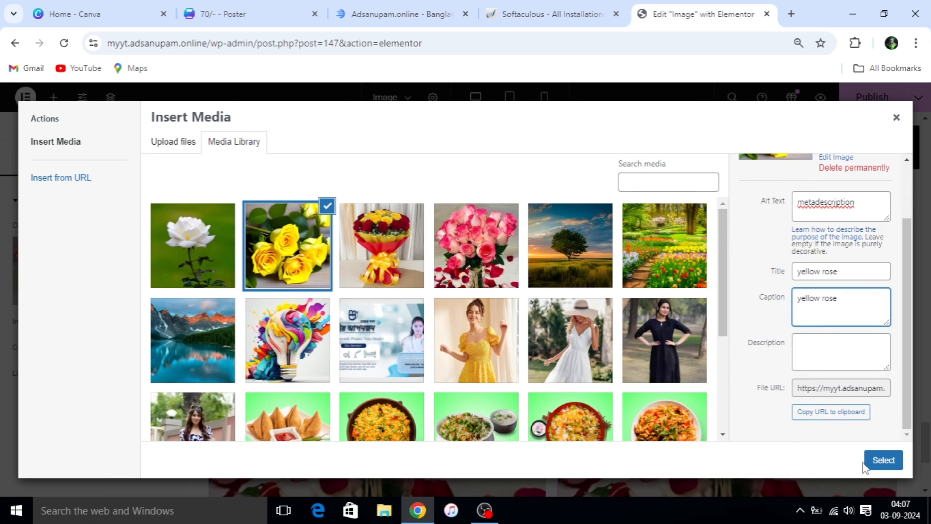
{"action": "left_click", "coordinate": [883, 460]}
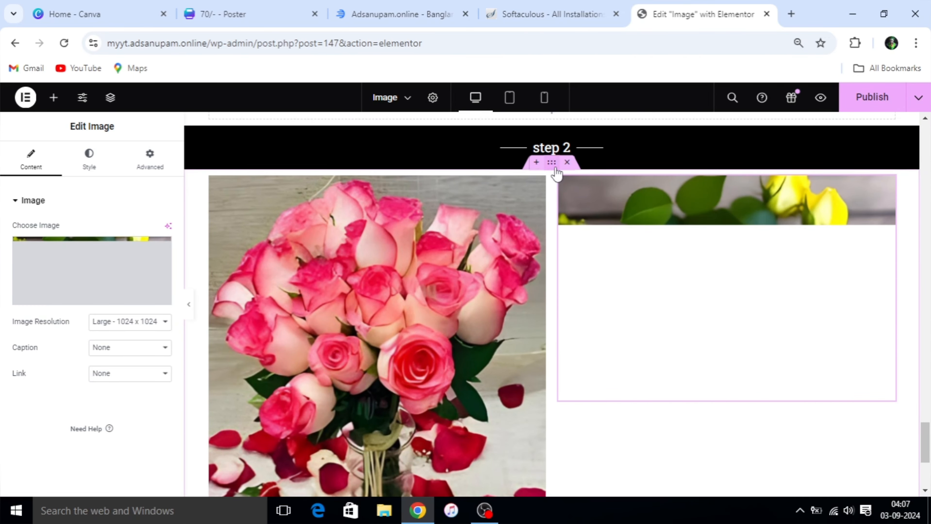
Step: Set the step 2 section's columns gap to No Gap and check how the two images meet
{"action": "left_click", "coordinate": [555, 168]}
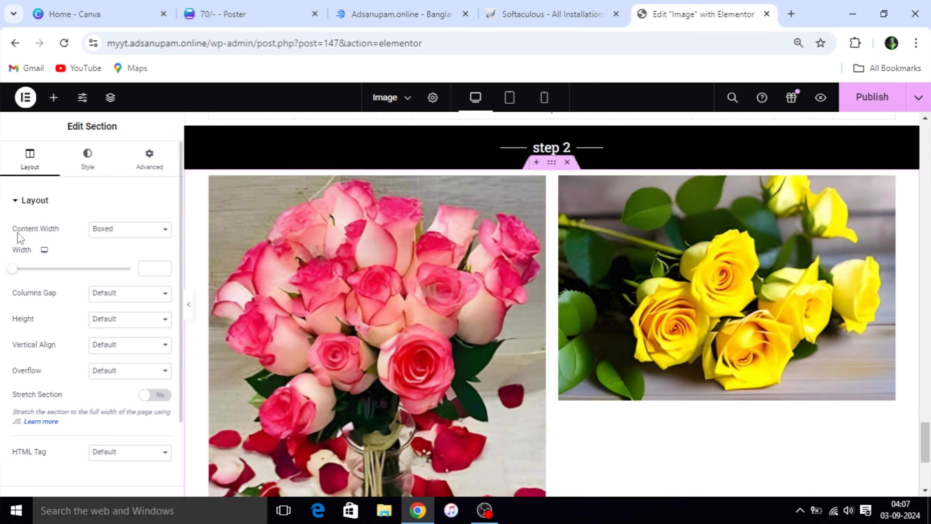
{"action": "left_click", "coordinate": [166, 293]}
{"action": "left_click", "coordinate": [129, 327]}
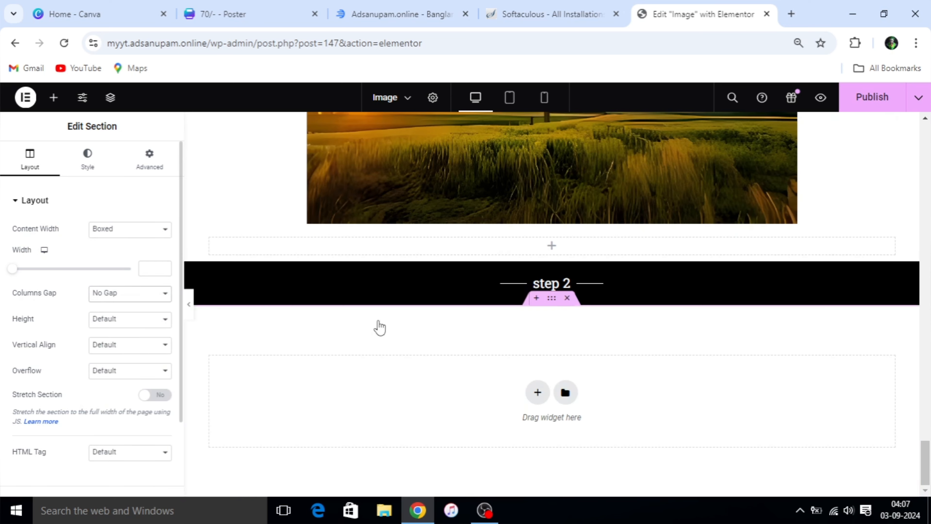
{"action": "scroll", "coordinate": [545, 301], "scroll_direction": "down", "scroll_amount": 2}
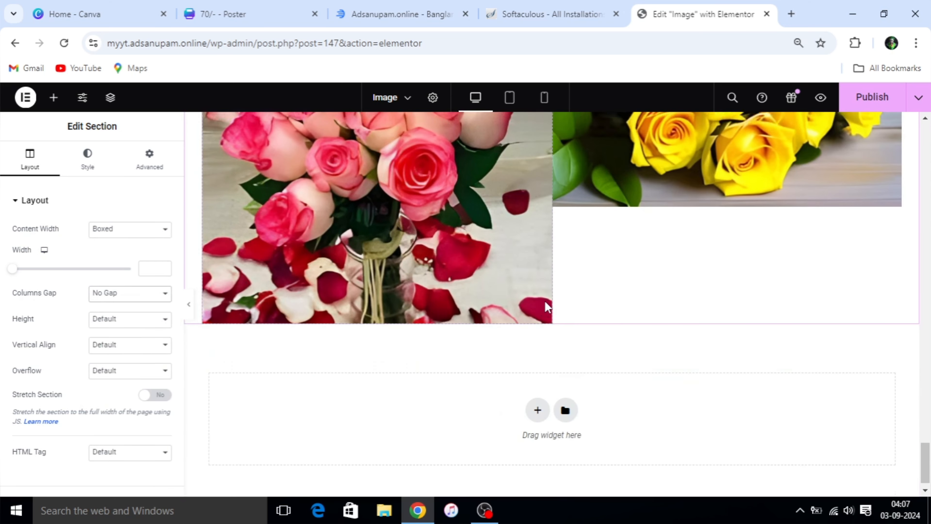
{"action": "scroll", "coordinate": [545, 301], "scroll_direction": "up", "scroll_amount": 4}
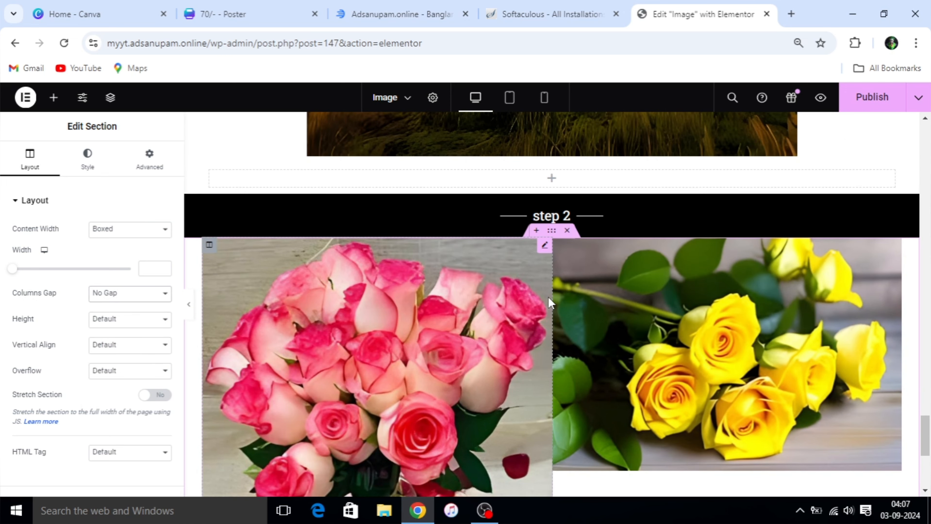
{"action": "scroll", "coordinate": [548, 297], "scroll_direction": "down", "scroll_amount": 3}
{"action": "scroll", "coordinate": [530, 308], "scroll_direction": "up", "scroll_amount": 5}
{"action": "scroll", "coordinate": [533, 310], "scroll_direction": "down", "scroll_amount": 5}
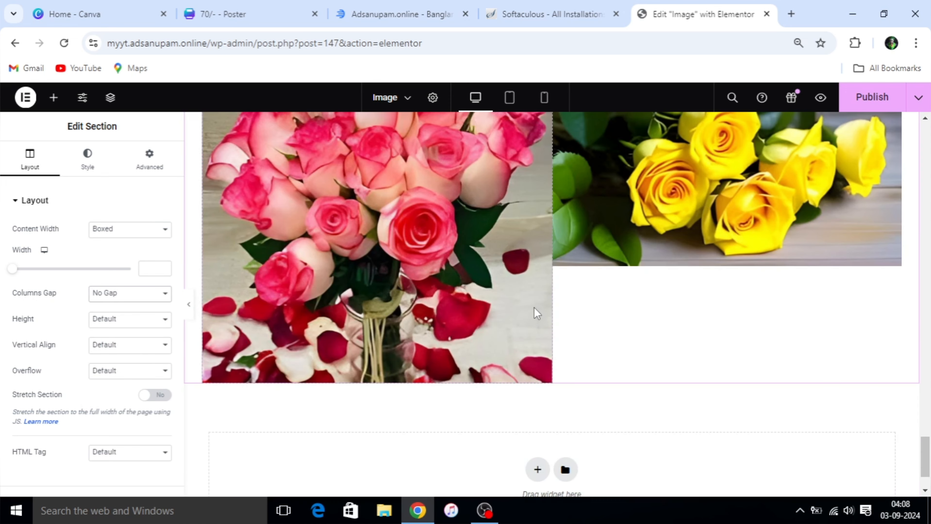
Step: Add a three-column section below the step 3 divider and place an Image widget in each column
{"action": "left_click", "coordinate": [536, 391]}
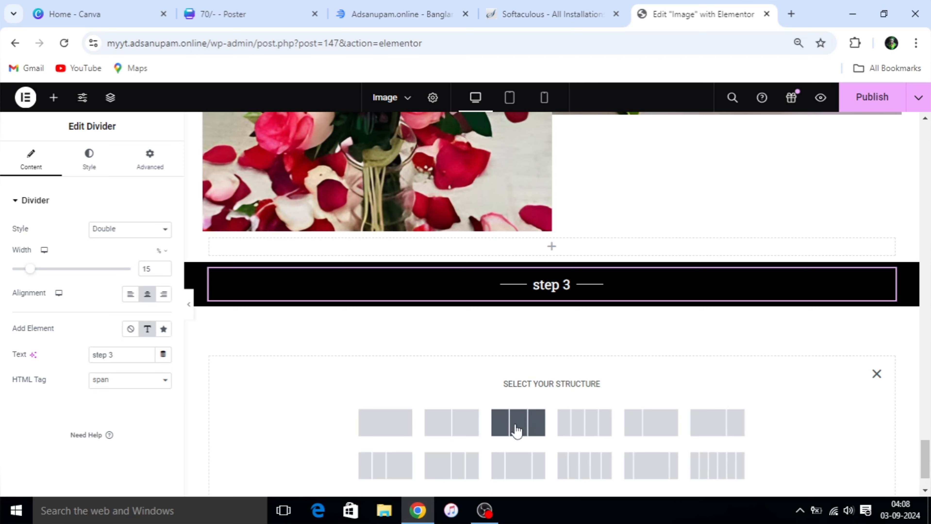
{"action": "left_click", "coordinate": [515, 426]}
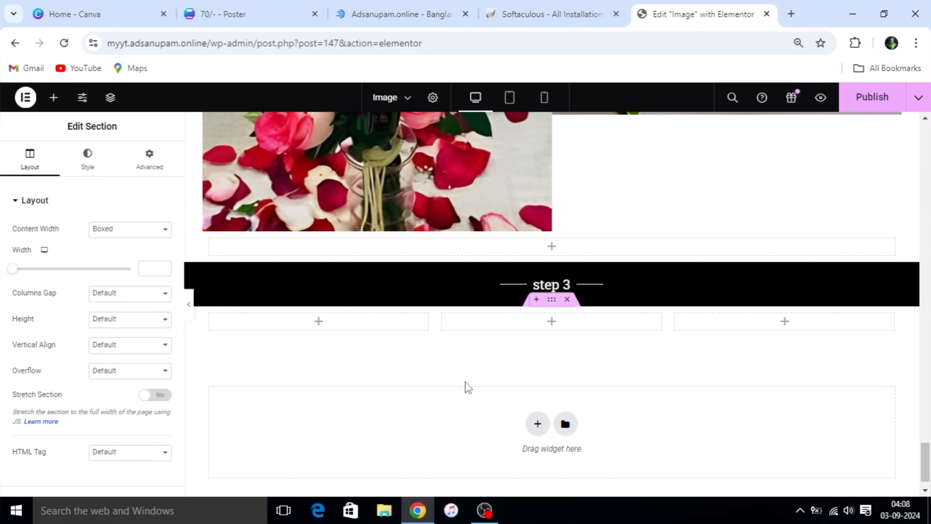
{"action": "left_click", "coordinate": [317, 323]}
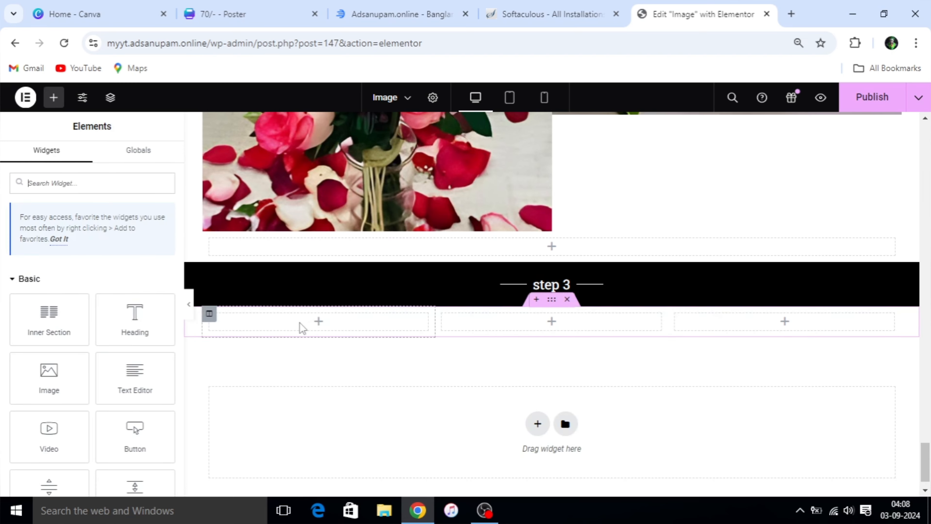
{"action": "left_click_drag", "start_coordinate": [81, 367], "coordinate": [350, 329]}
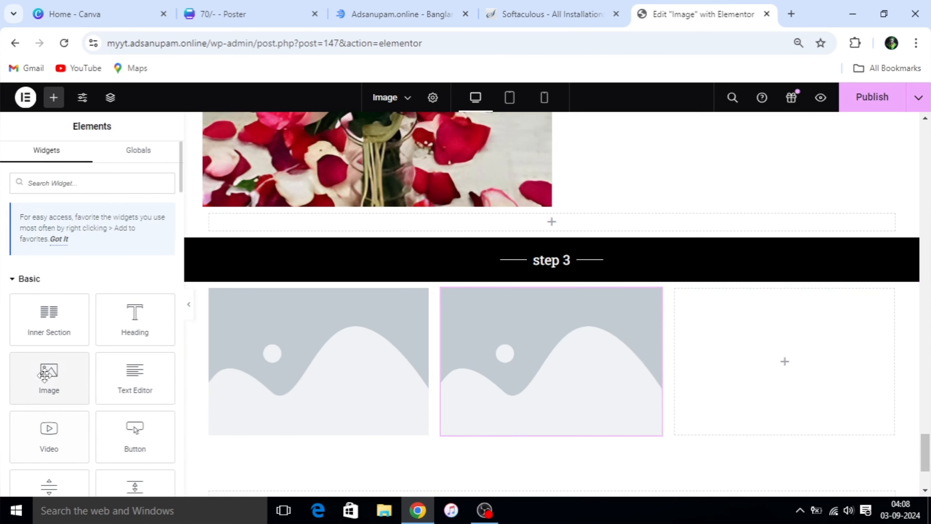
{"action": "left_click", "coordinate": [48, 375]}
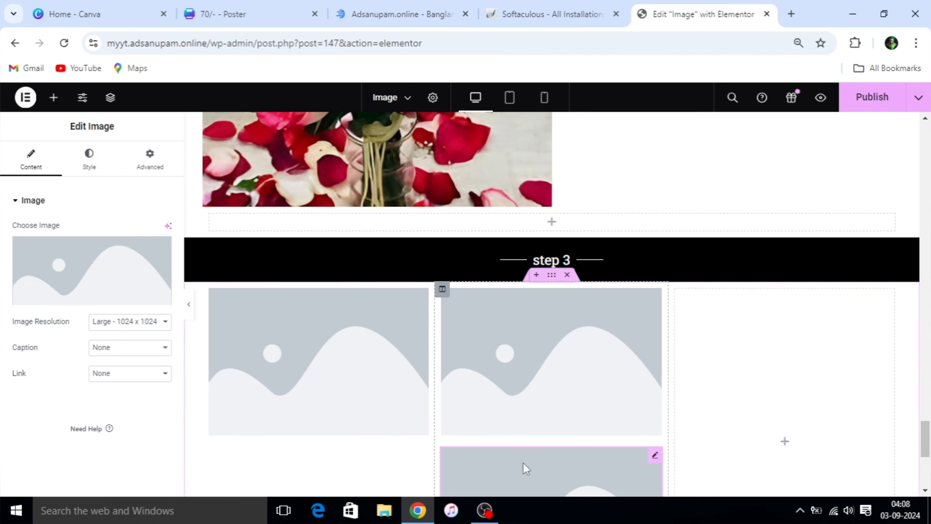
{"action": "left_click_drag", "start_coordinate": [523, 468], "coordinate": [697, 394]}
Step: Fill the step 3 widgets with the pink roses, white rose and red-and-yellow bouquet photos, and open the pink roses image's settings
{"action": "left_click", "coordinate": [91, 290]}
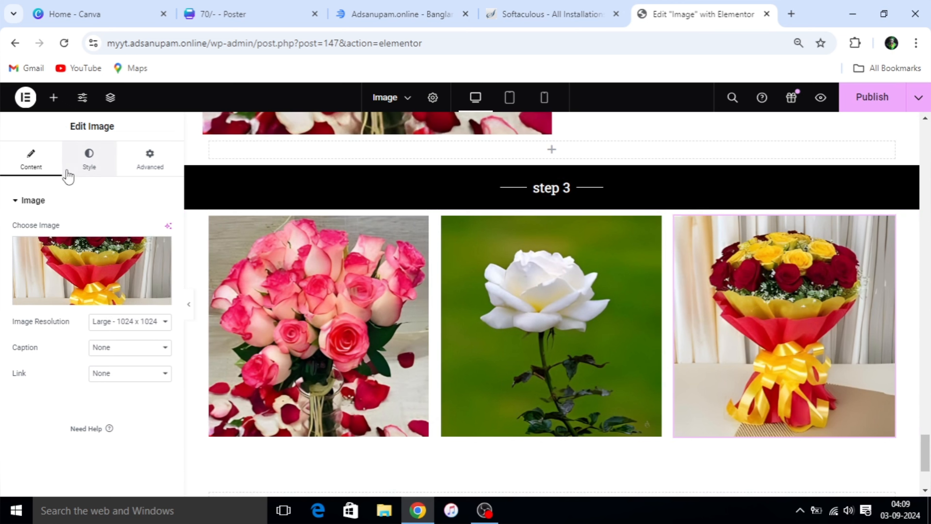
{"action": "left_click", "coordinate": [292, 281]}
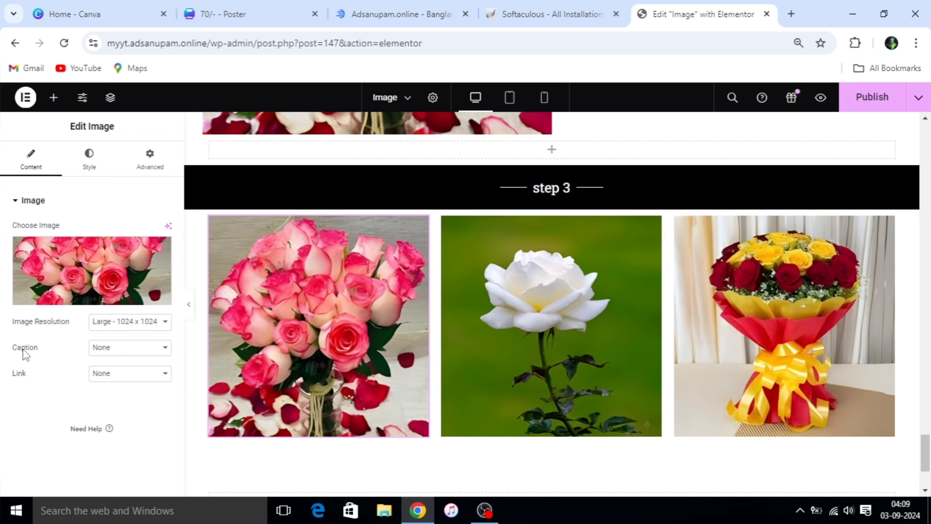
Step: Set the pink roses image's caption to Attachment Caption and check the caption stored with the photo in the media library
{"action": "left_click", "coordinate": [164, 352]}
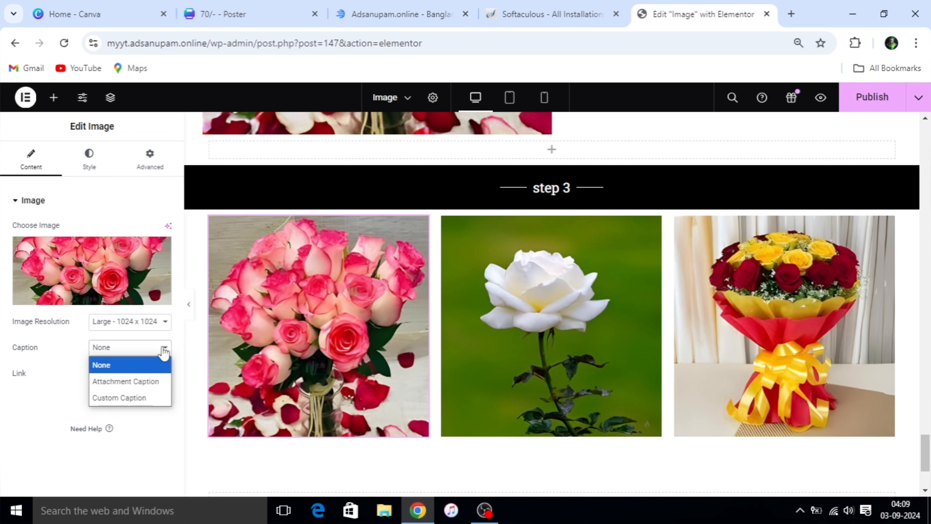
{"action": "left_click", "coordinate": [131, 383]}
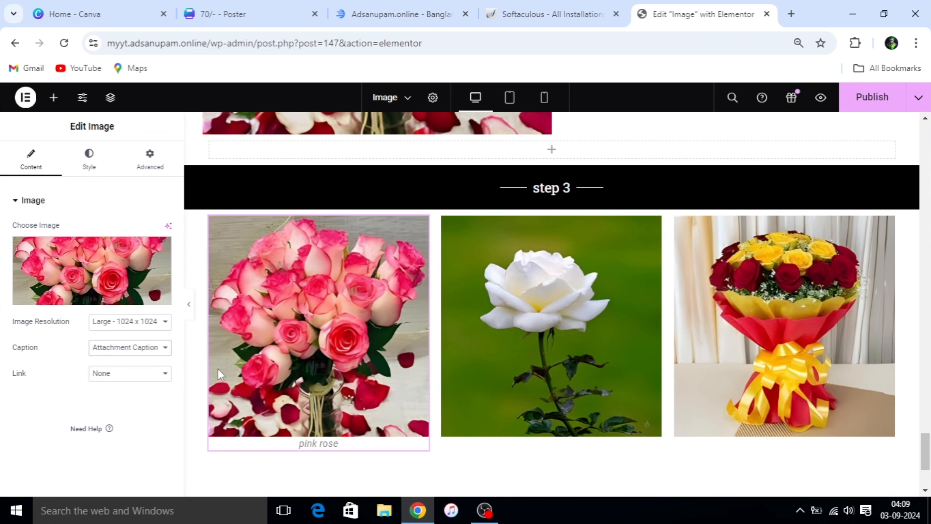
{"action": "scroll", "coordinate": [306, 398], "scroll_direction": "down", "scroll_amount": 4}
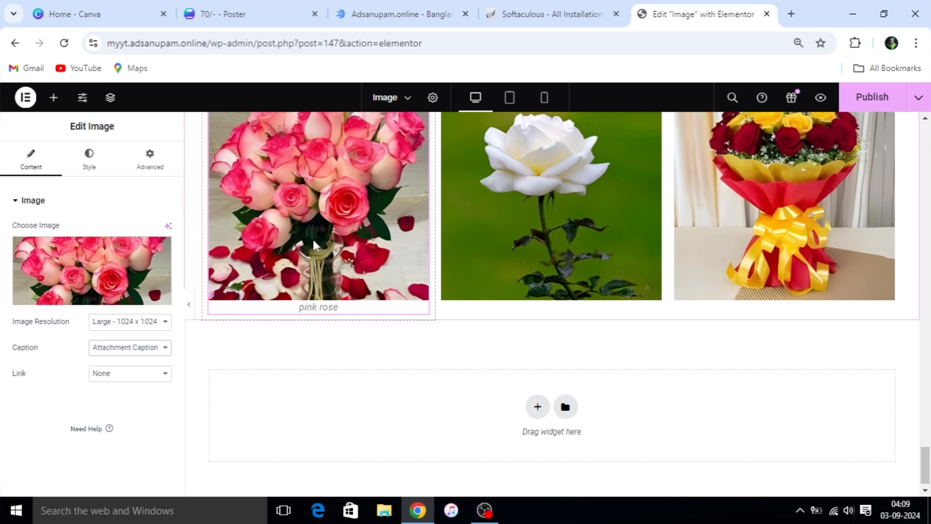
{"action": "left_click", "coordinate": [93, 296]}
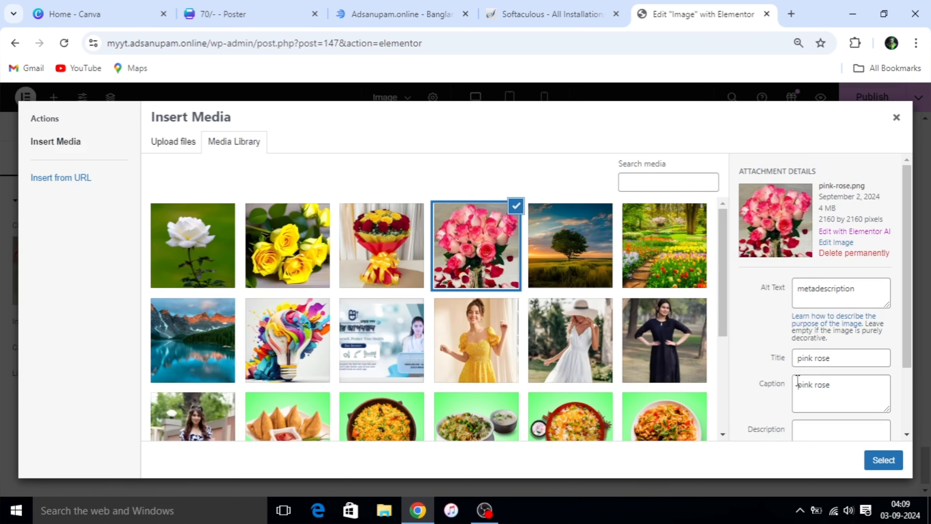
{"action": "left_click_drag", "start_coordinate": [839, 385], "coordinate": [797, 388]}
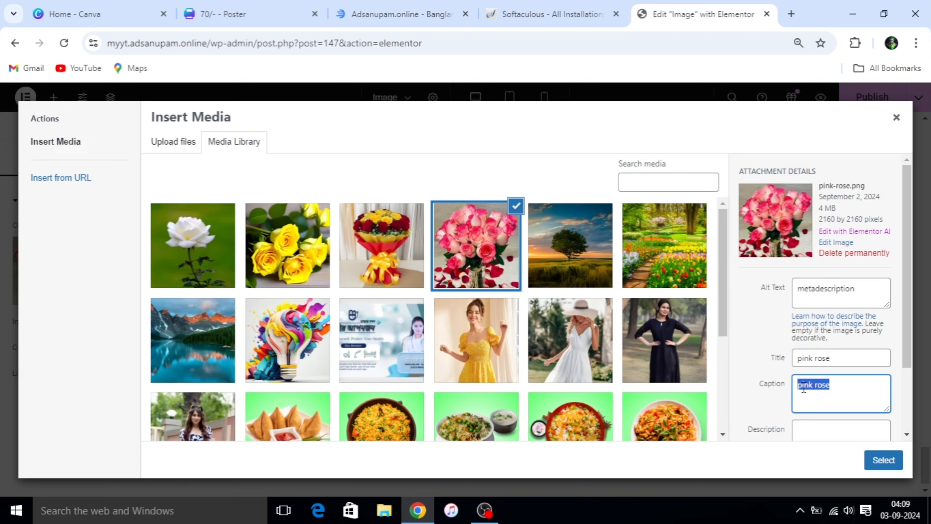
{"action": "left_click", "coordinate": [870, 461]}
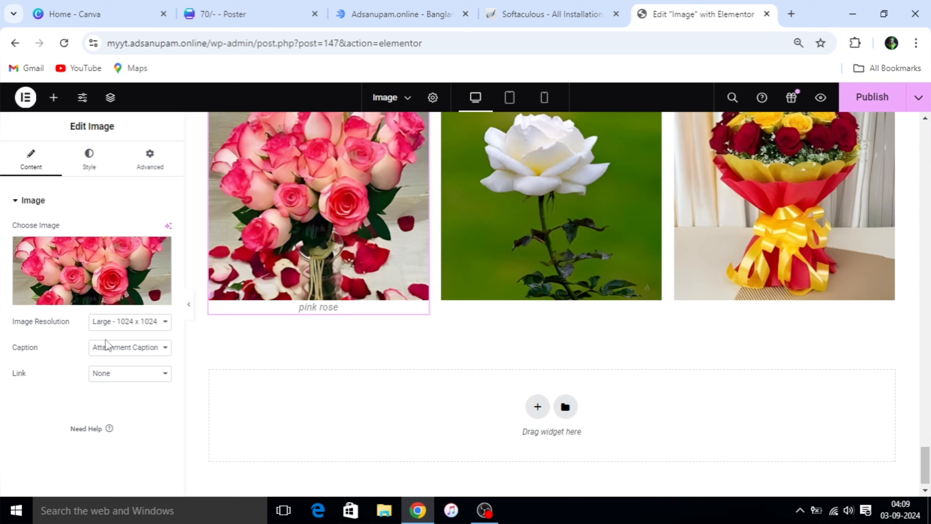
Step: Switch the pink roses image to Custom Caption and enter "flower" as the caption
{"action": "left_click", "coordinate": [160, 353]}
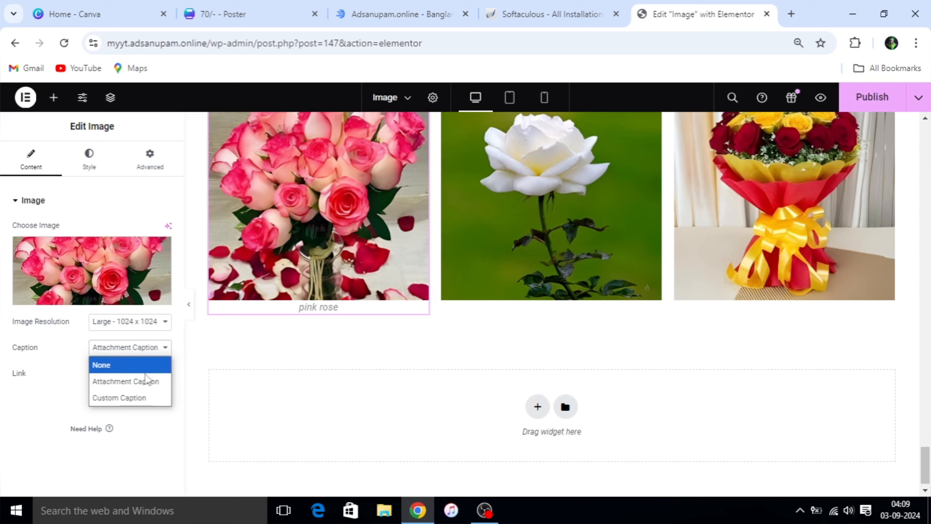
{"action": "left_click", "coordinate": [132, 397]}
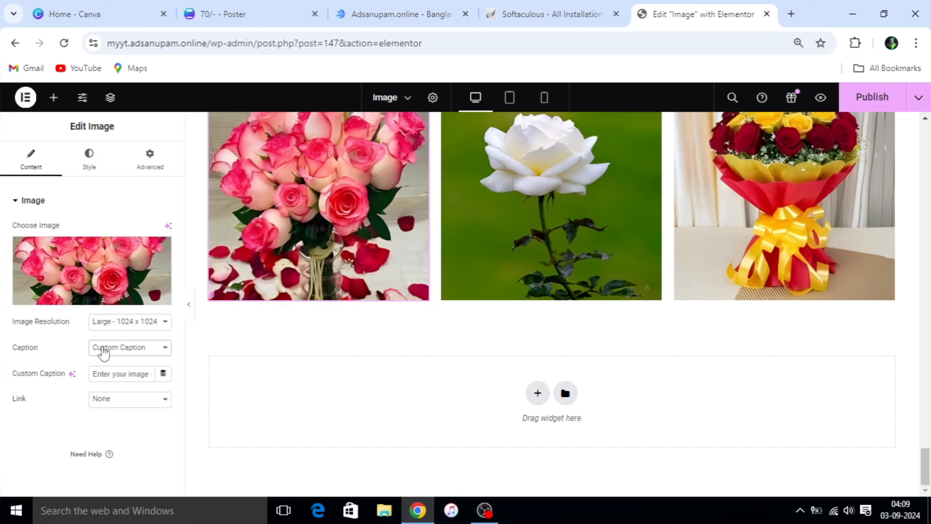
{"action": "left_click", "coordinate": [121, 374]}
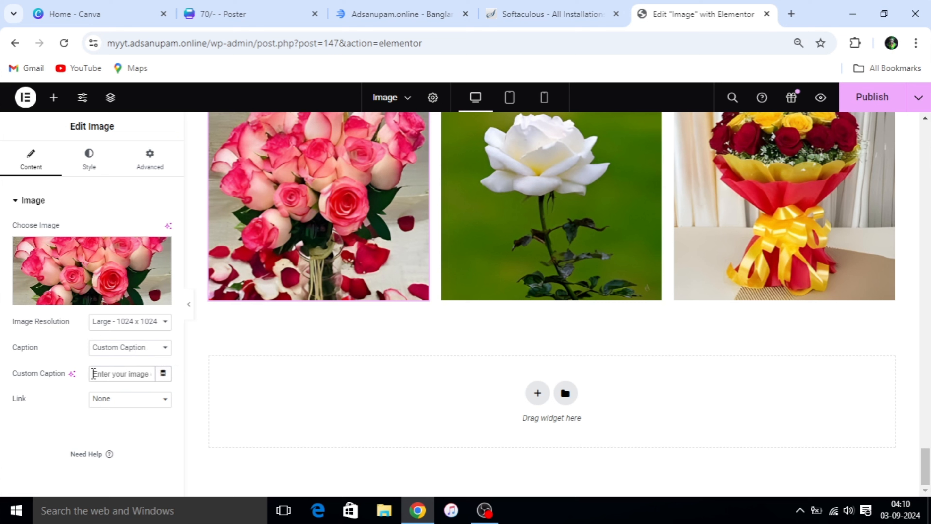
{"action": "type", "text": "flo"}
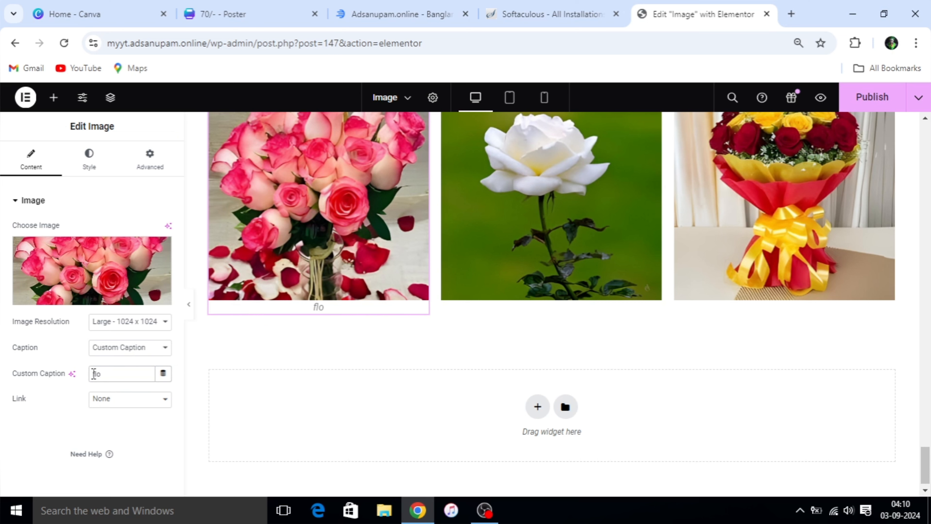
{"action": "type", "text": "wer"}
Step: Set the white rose image's caption to Attachment Caption and check the photo's stored caption in the media library
{"action": "left_click", "coordinate": [564, 250]}
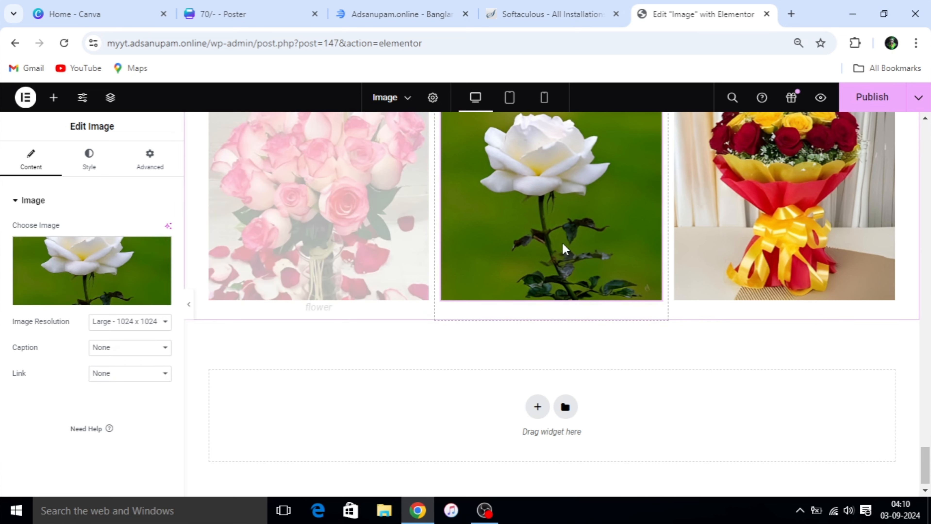
{"action": "left_click", "coordinate": [165, 352]}
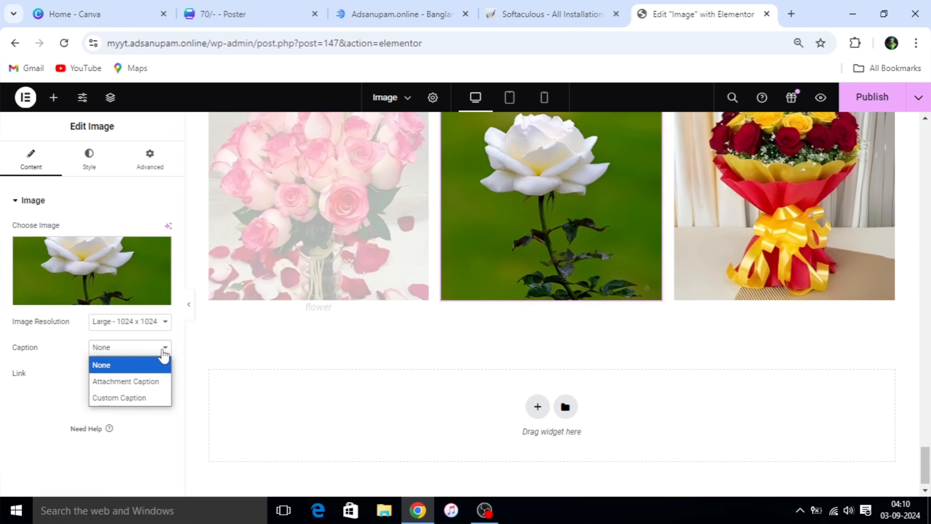
{"action": "left_click", "coordinate": [149, 381]}
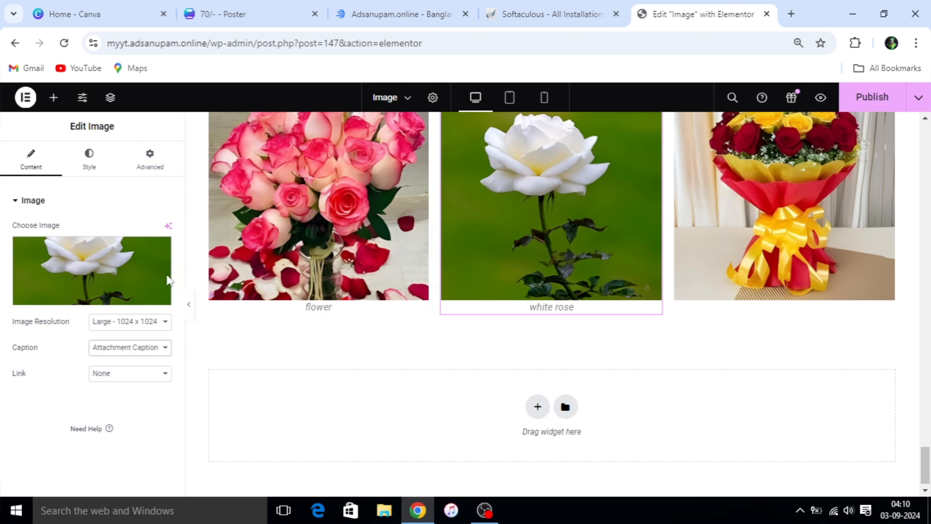
{"action": "left_click", "coordinate": [63, 259]}
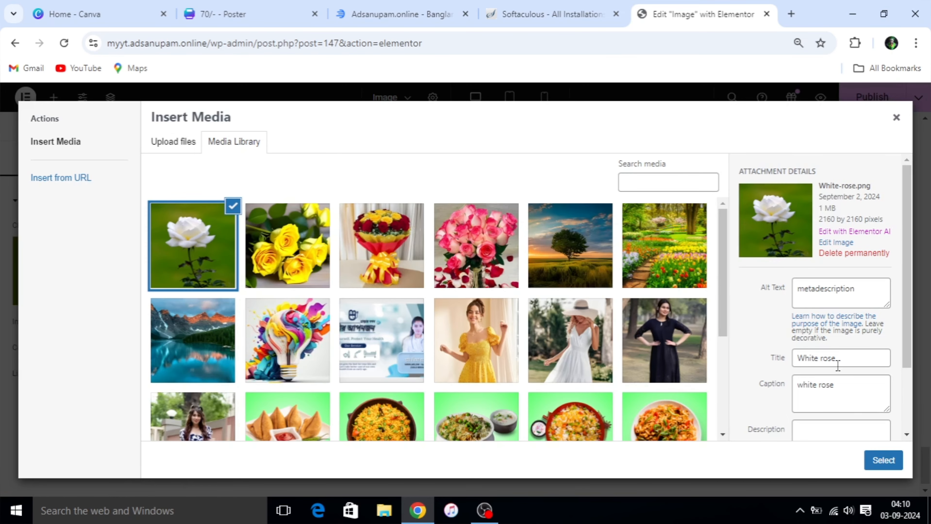
{"action": "left_click", "coordinate": [883, 461]}
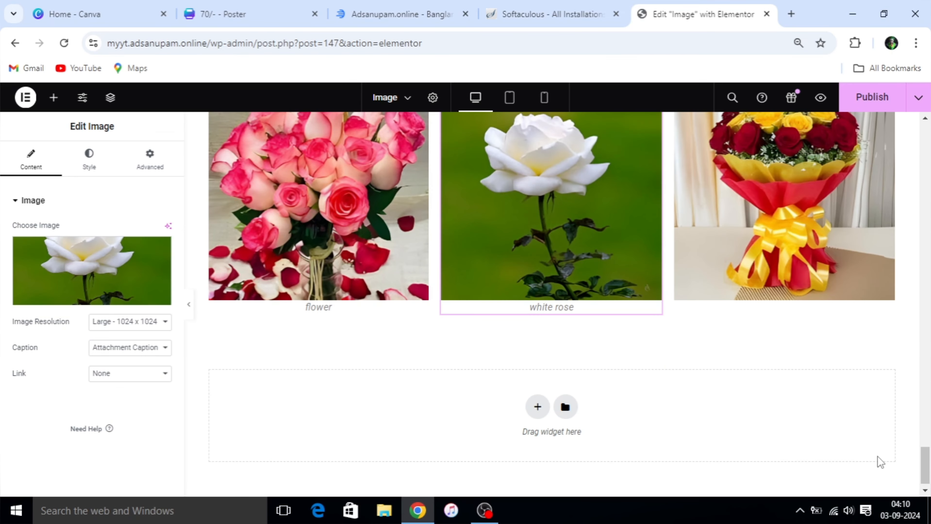
Step: Give the red-and-yellow bouquet image a Custom Caption reading "red rose"
{"action": "left_click", "coordinate": [770, 232]}
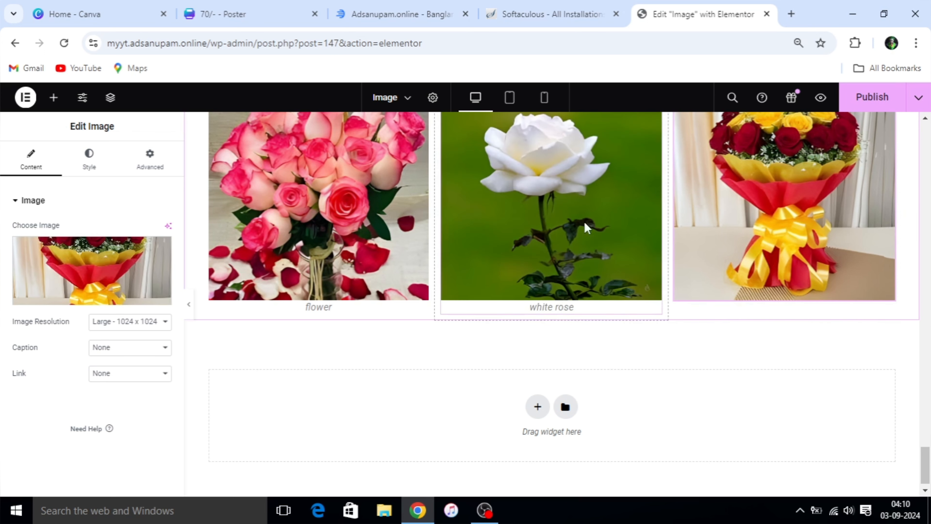
{"action": "left_click", "coordinate": [166, 348]}
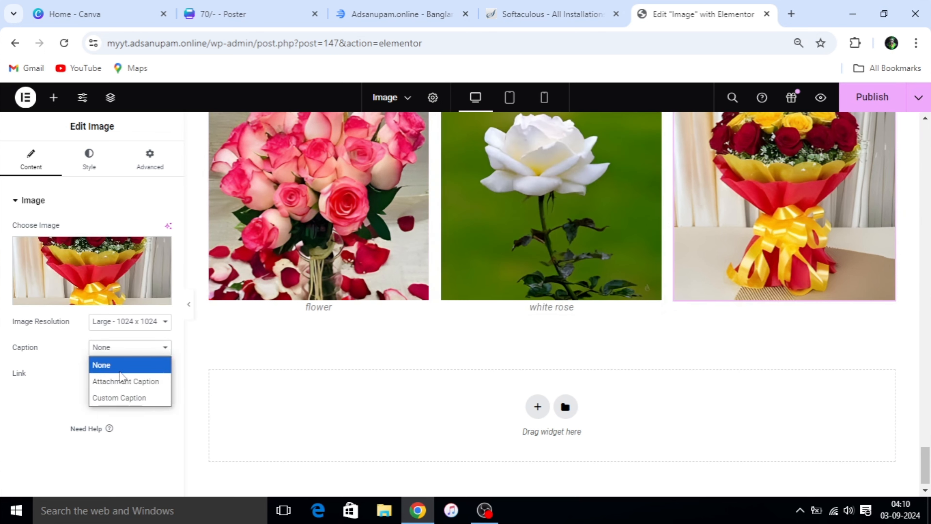
{"action": "left_click", "coordinate": [117, 398]}
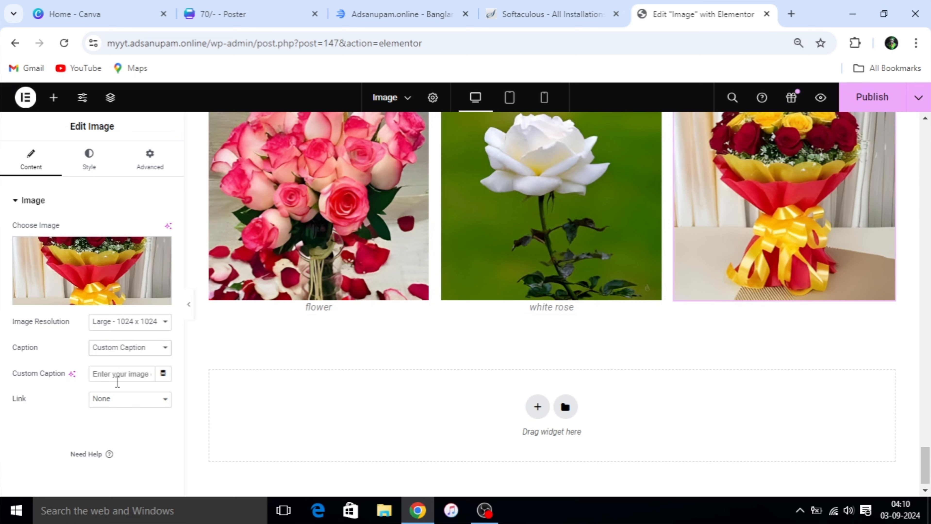
{"action": "left_click", "coordinate": [98, 376]}
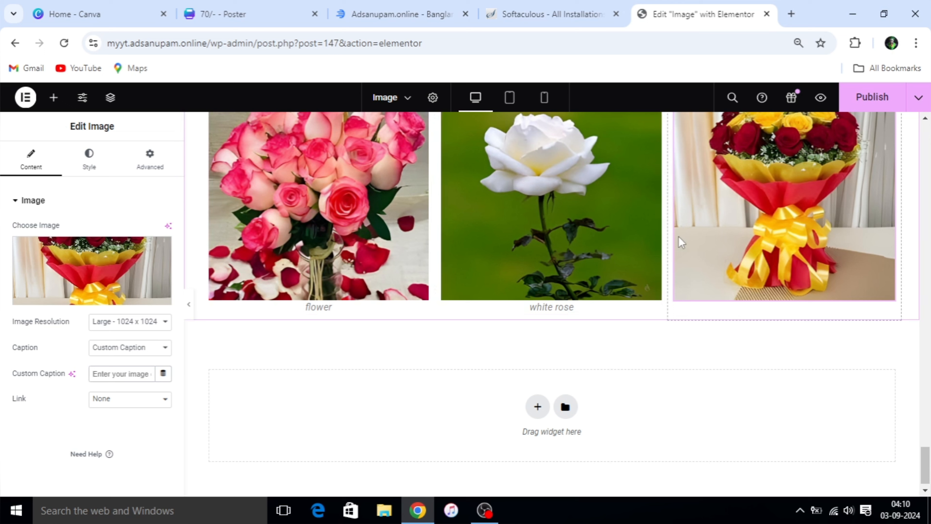
{"action": "type", "text": "red r"}
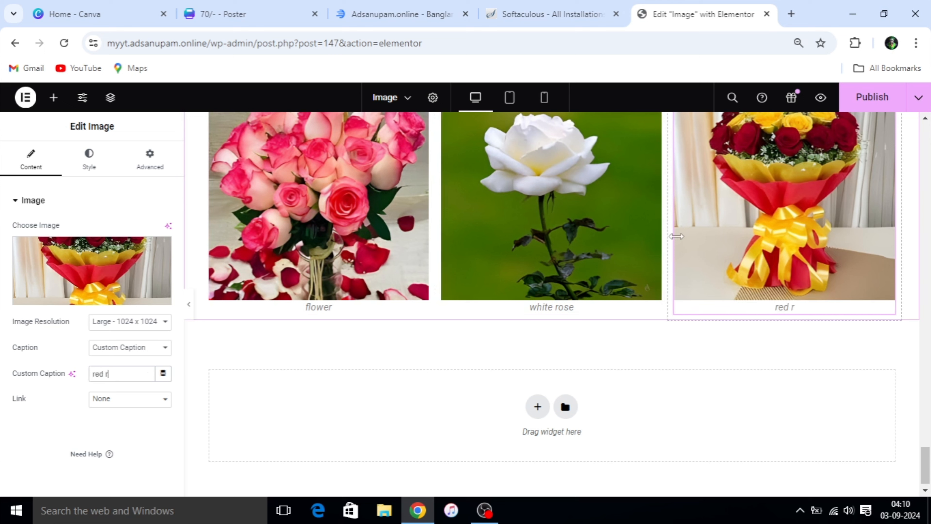
{"action": "type", "text": "ose"}
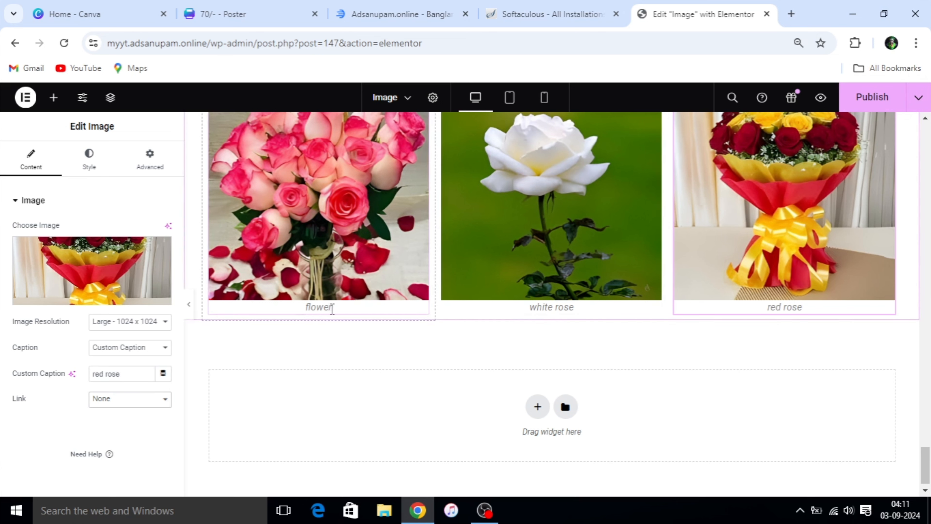
Step: Set the caption text color of the pink roses image to red, #F31111
{"action": "left_click", "coordinate": [326, 239]}
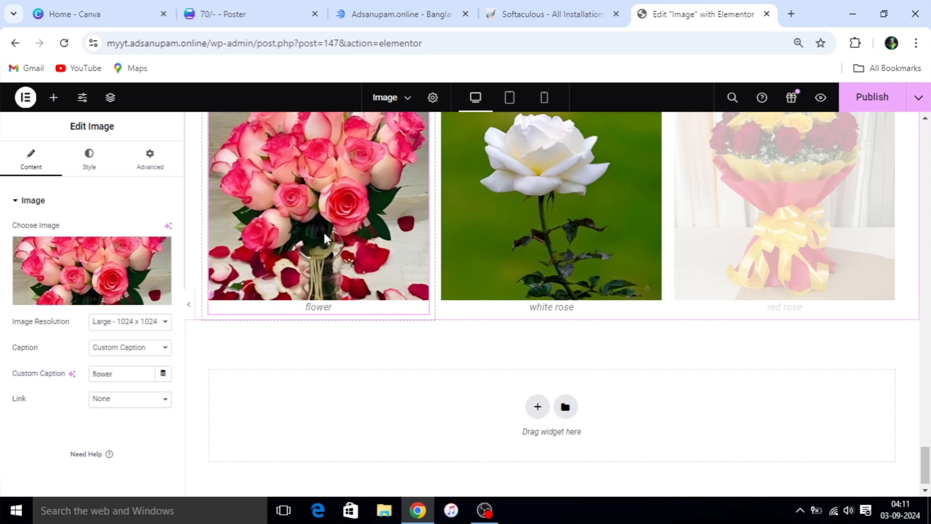
{"action": "left_click", "coordinate": [92, 159]}
{"action": "scroll", "coordinate": [110, 293], "scroll_direction": "down", "scroll_amount": 5}
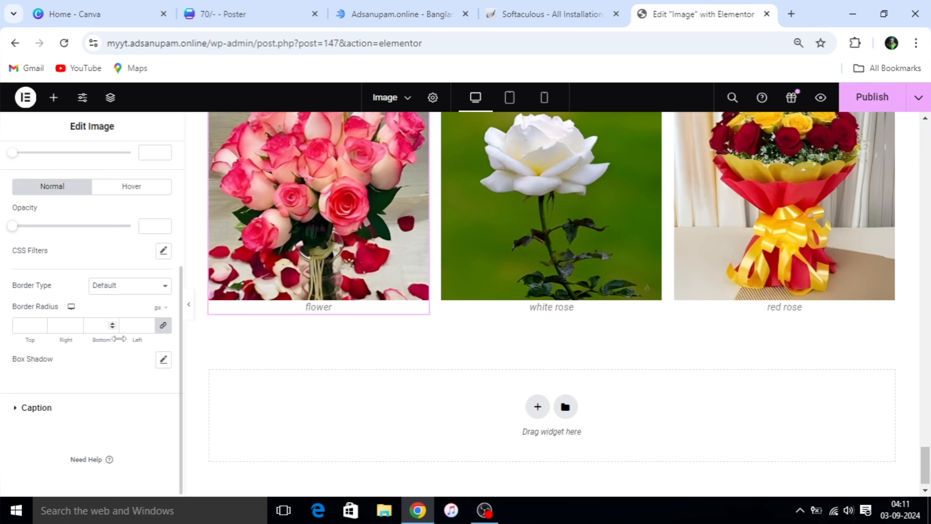
{"action": "scroll", "coordinate": [119, 338], "scroll_direction": "up", "scroll_amount": 2}
{"action": "scroll", "coordinate": [119, 338], "scroll_direction": "down", "scroll_amount": 2}
{"action": "scroll", "coordinate": [118, 352], "scroll_direction": "up", "scroll_amount": 2}
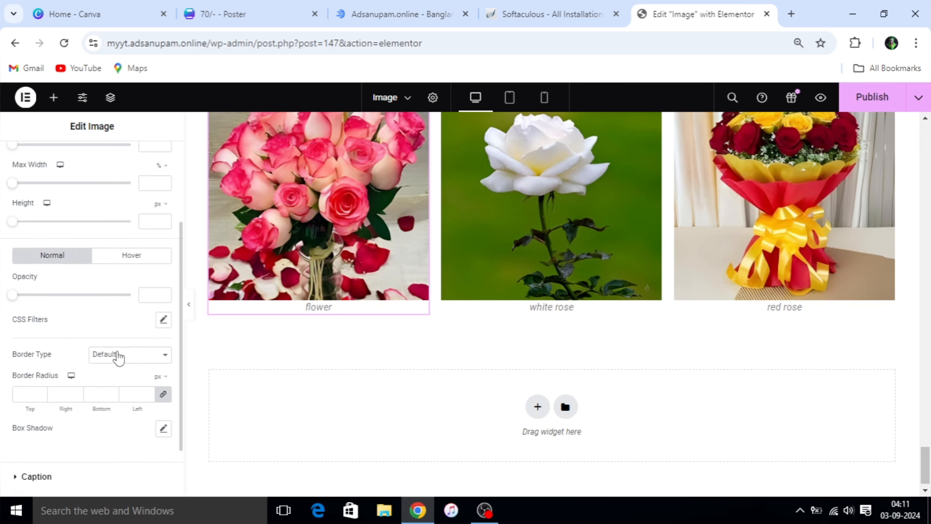
{"action": "scroll", "coordinate": [110, 360], "scroll_direction": "down", "scroll_amount": 2}
{"action": "left_click", "coordinate": [32, 408]}
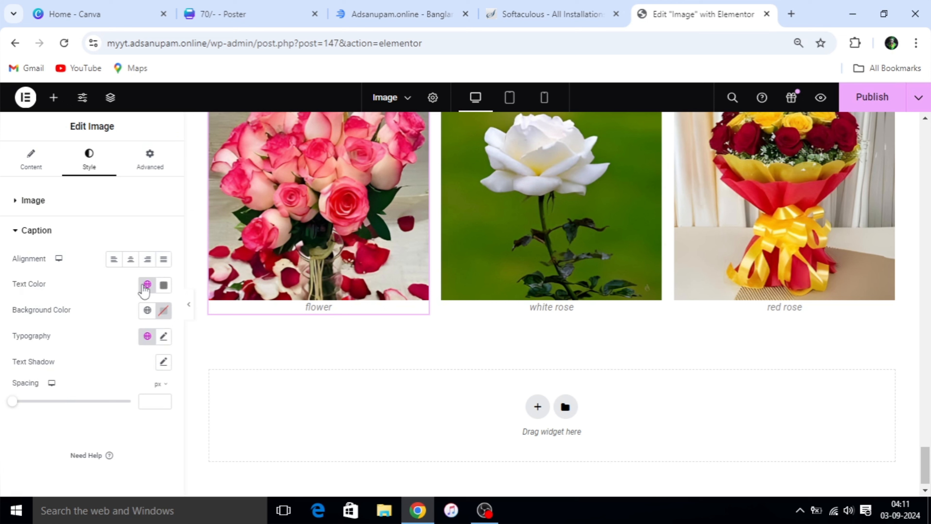
{"action": "left_click", "coordinate": [163, 285]}
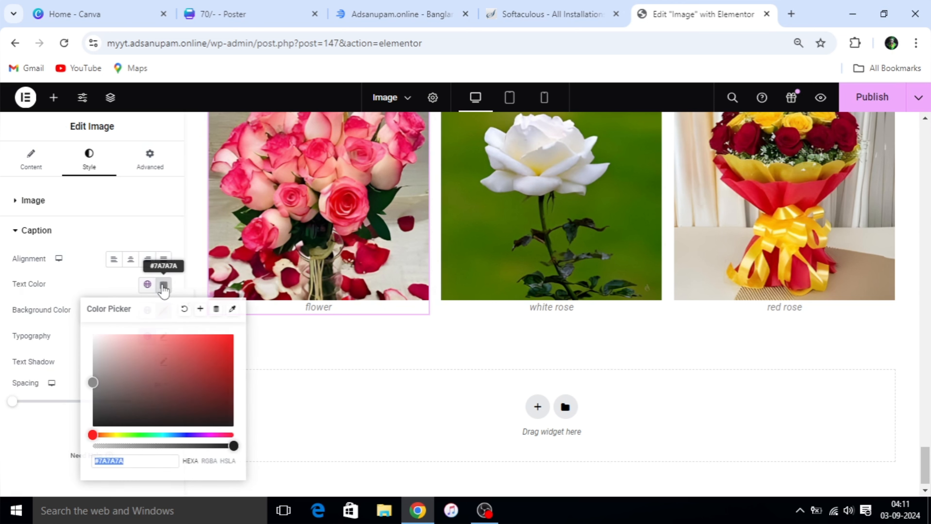
{"action": "left_click_drag", "start_coordinate": [143, 358], "coordinate": [224, 339]}
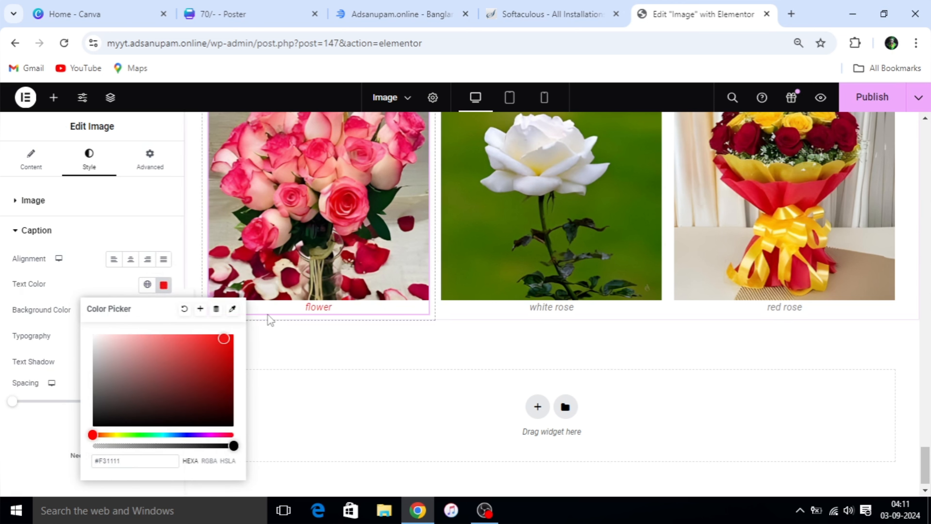
{"action": "left_click", "coordinate": [178, 260]}
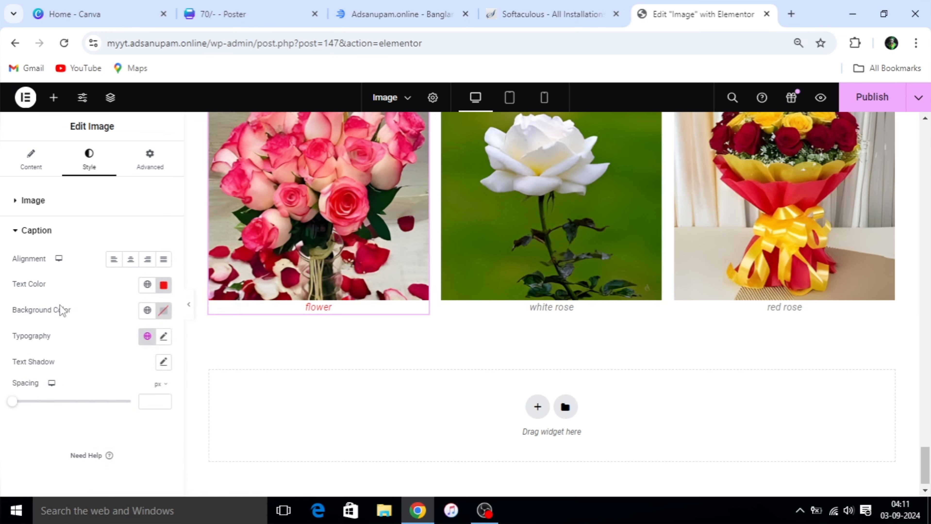
Step: Set the caption background color of the pink roses image to light pink, #E7A9A9
{"action": "left_click", "coordinate": [164, 312]}
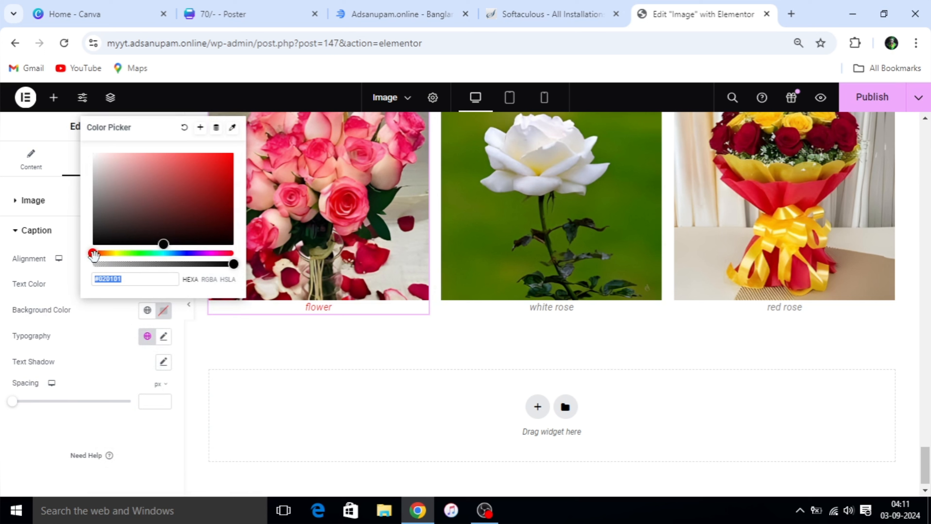
{"action": "left_click_drag", "start_coordinate": [161, 242], "coordinate": [135, 162]}
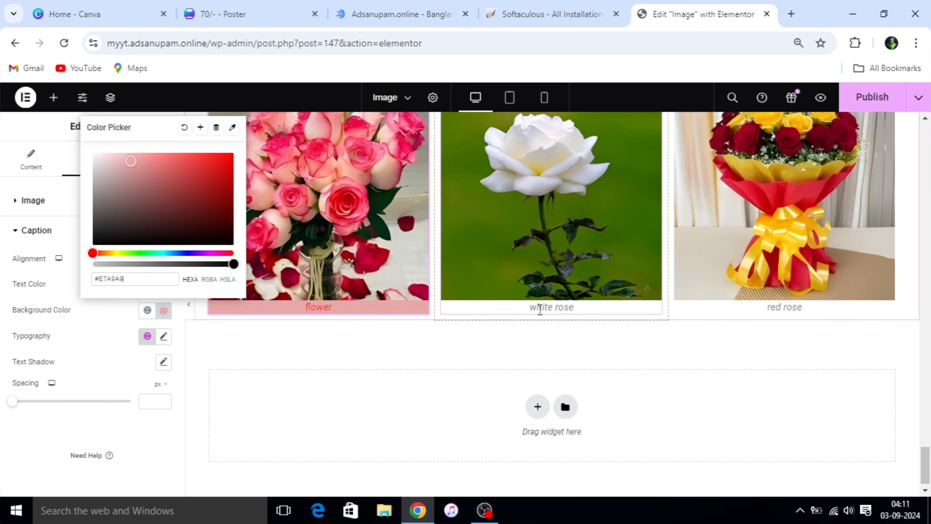
{"action": "left_click", "coordinate": [511, 279]}
Step: Set the caption text color of the white rose image to white, #FFFFFF
{"action": "left_click", "coordinate": [506, 257]}
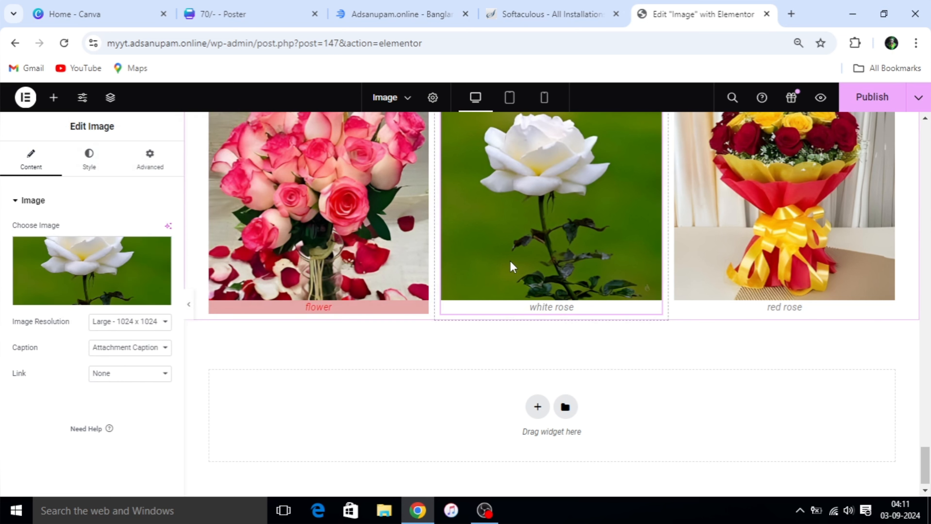
{"action": "left_click", "coordinate": [90, 163]}
{"action": "scroll", "coordinate": [62, 378], "scroll_direction": "down", "scroll_amount": 5}
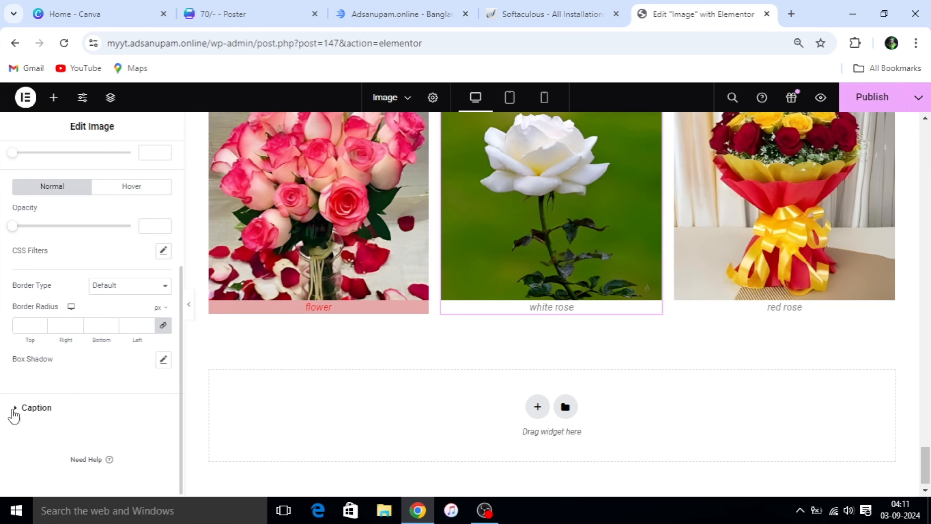
{"action": "left_click", "coordinate": [36, 408]}
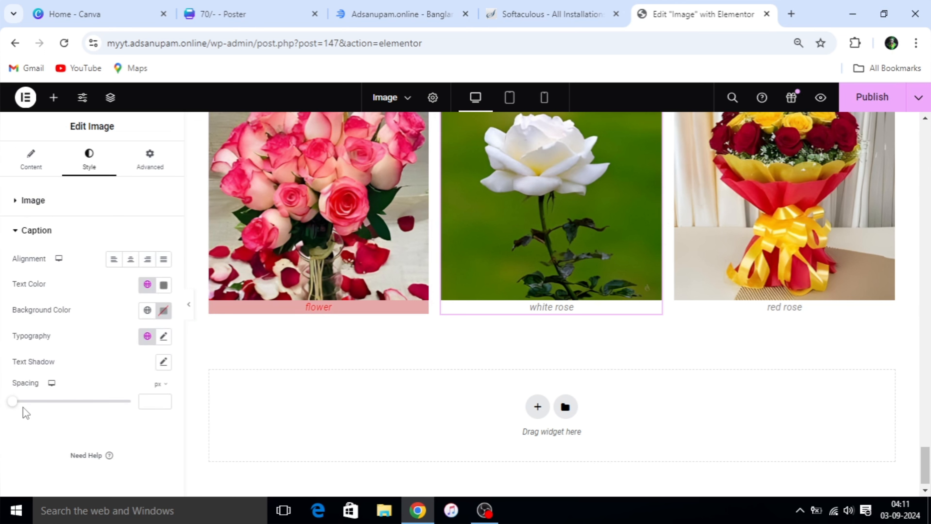
{"action": "left_click", "coordinate": [163, 286]}
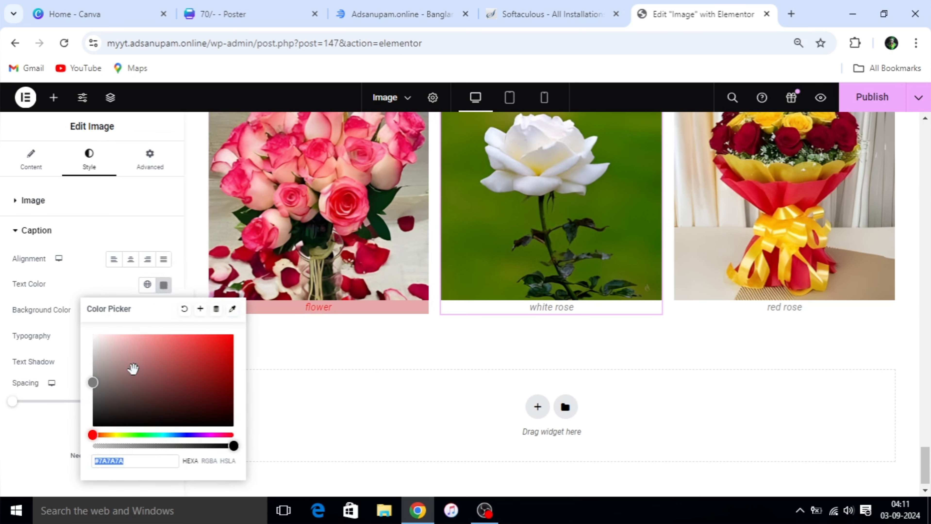
{"action": "left_click_drag", "start_coordinate": [92, 383], "coordinate": [80, 315]}
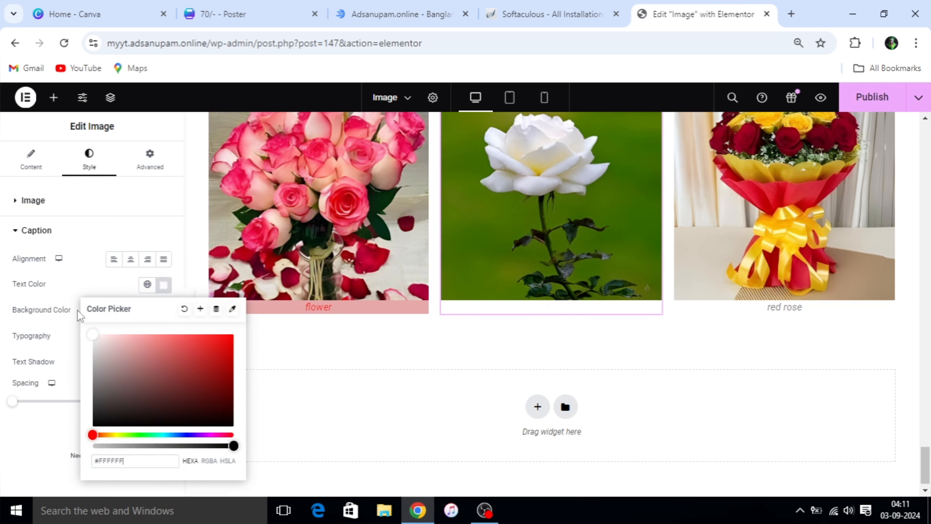
Step: Set the caption background color of the white rose image to green, #7BCA85
{"action": "left_click", "coordinate": [80, 315]}
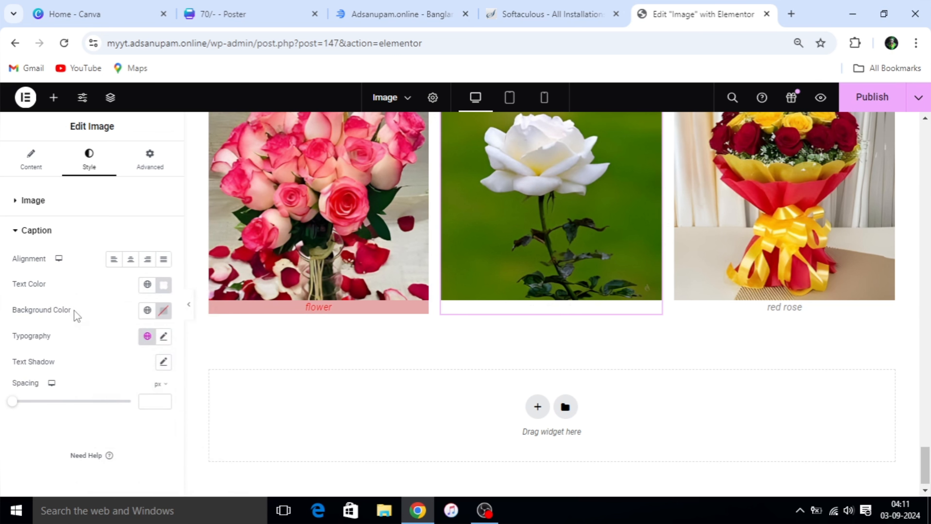
{"action": "left_click", "coordinate": [163, 310]}
{"action": "left_click_drag", "start_coordinate": [93, 254], "coordinate": [149, 171]}
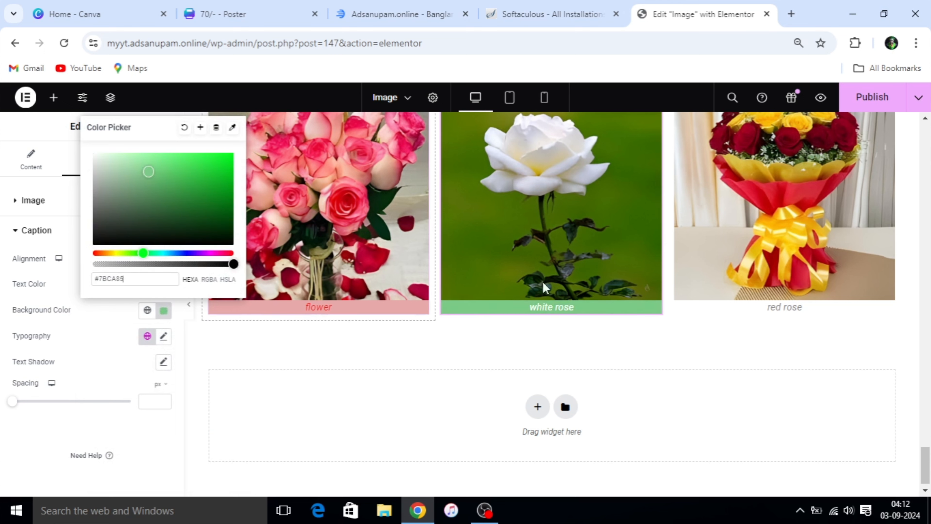
Step: Set the caption text color of the red-and-yellow bouquet image to red, #E92E2E
{"action": "left_click", "coordinate": [806, 263]}
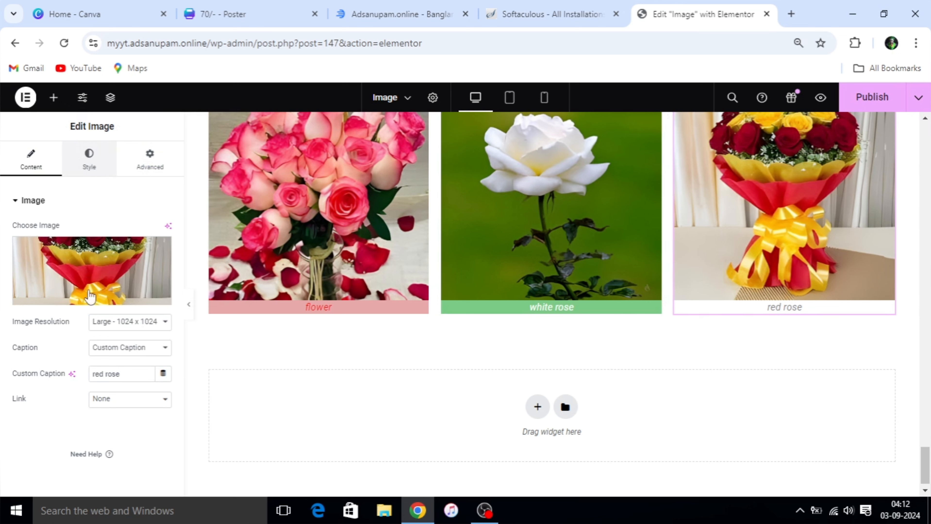
{"action": "left_click", "coordinate": [89, 158]}
{"action": "scroll", "coordinate": [75, 393], "scroll_direction": "down", "scroll_amount": 5}
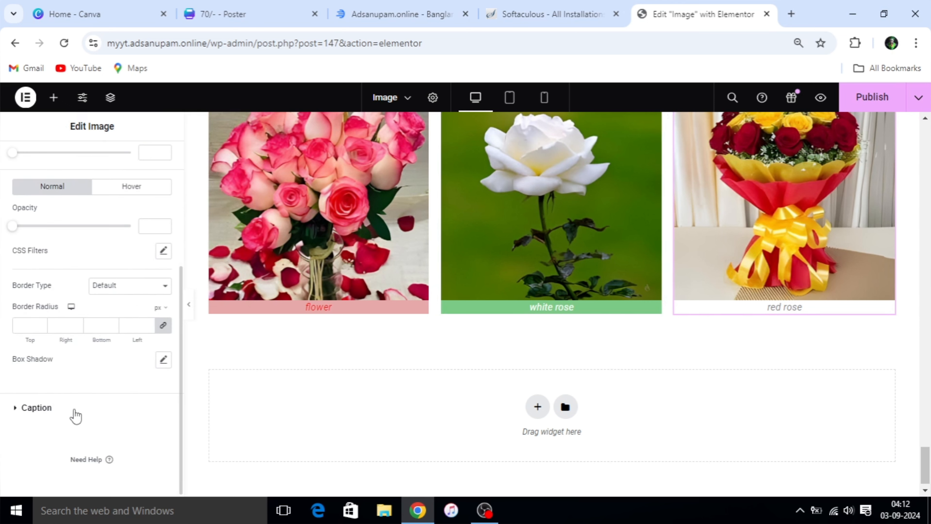
{"action": "left_click", "coordinate": [29, 410]}
{"action": "left_click", "coordinate": [164, 285]}
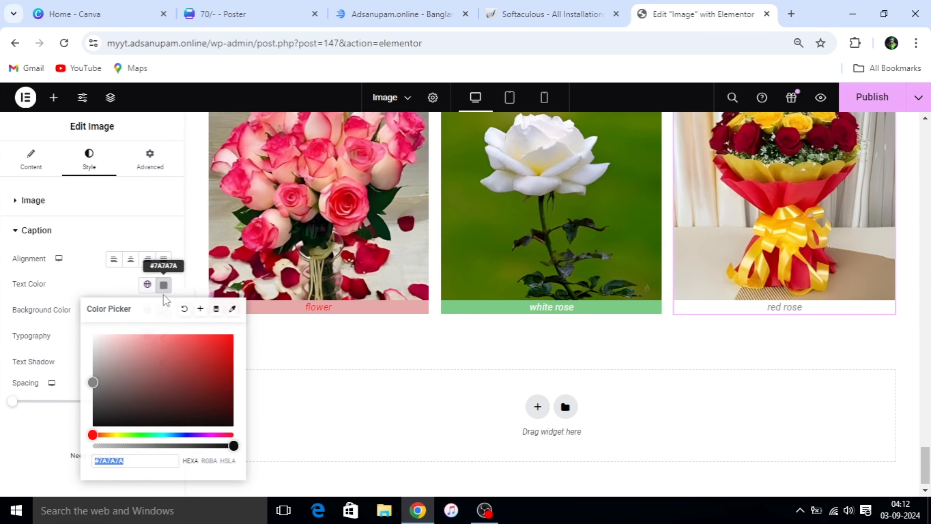
{"action": "left_click_drag", "start_coordinate": [110, 352], "coordinate": [206, 343]}
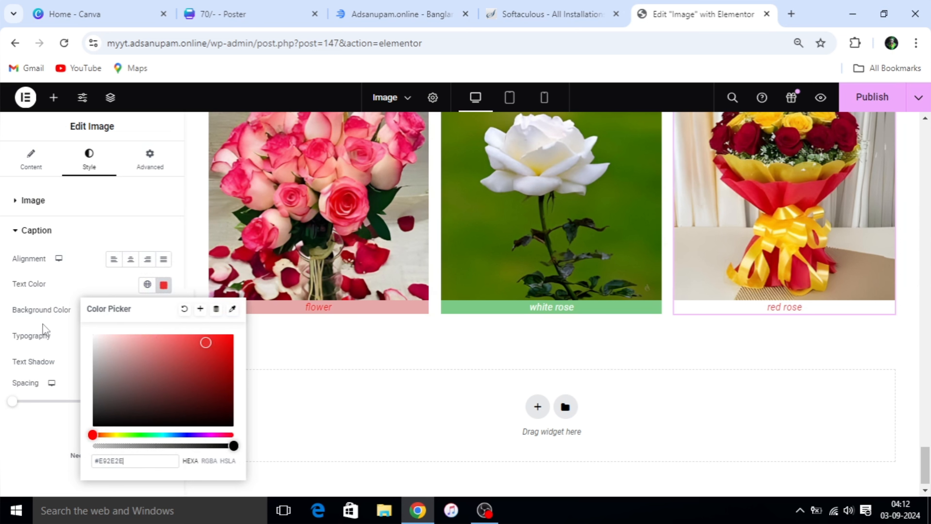
Step: Set the caption background color of the red-and-yellow bouquet image to yellow, #FFD64C
{"action": "left_click_drag", "start_coordinate": [47, 310], "coordinate": [50, 309]}
{"action": "left_click", "coordinate": [164, 310]}
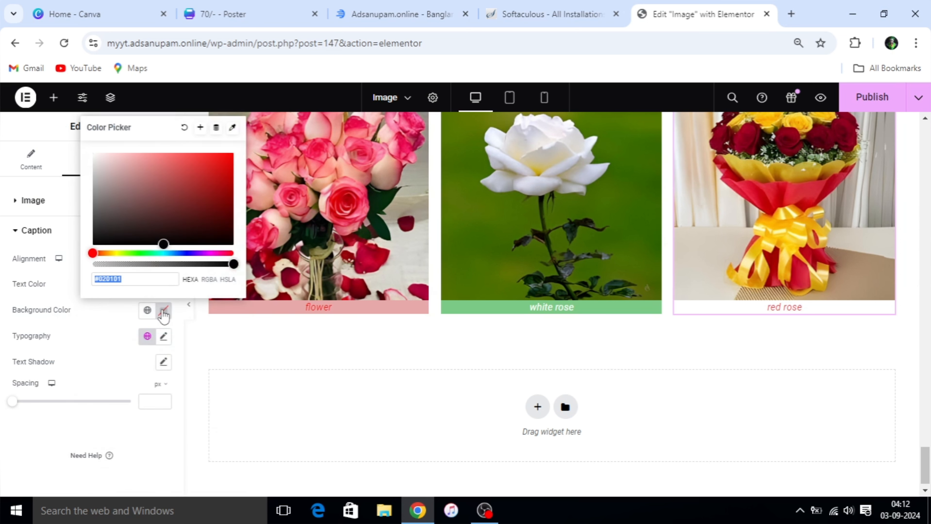
{"action": "left_click_drag", "start_coordinate": [102, 253], "coordinate": [110, 253]}
{"action": "left_click_drag", "start_coordinate": [167, 243], "coordinate": [192, 153]}
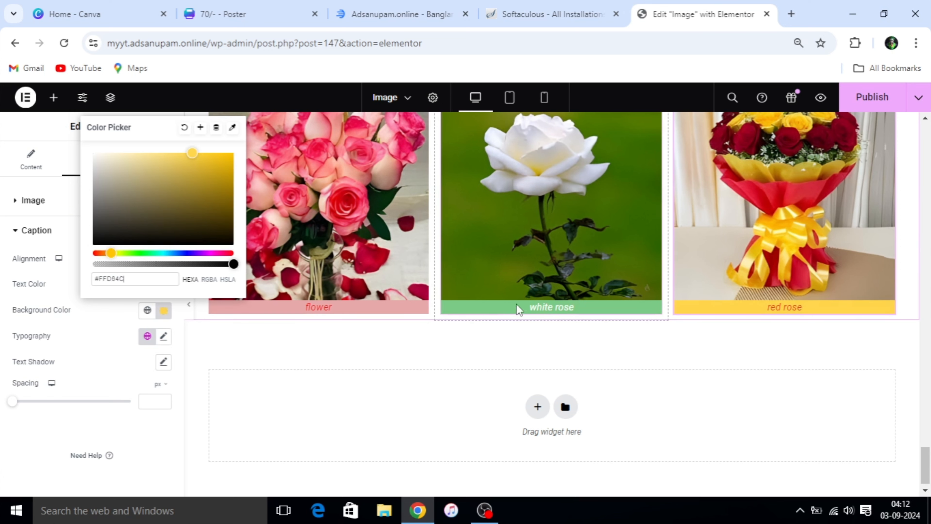
Step: Link the pink roses image in step 3 to its Media File with Lightbox set to Yes, and preview the lightbox
{"action": "scroll", "coordinate": [500, 293], "scroll_direction": "up", "scroll_amount": 4}
{"action": "left_click", "coordinate": [318, 338]}
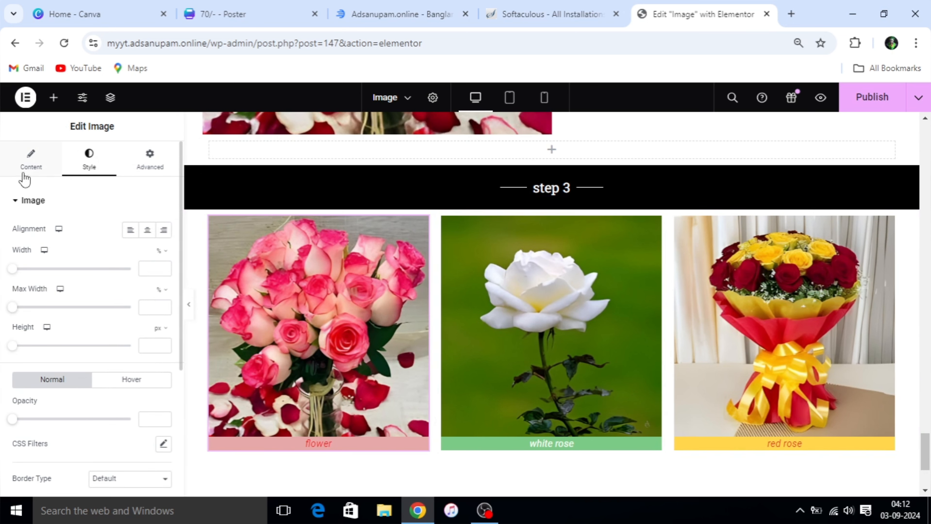
{"action": "left_click", "coordinate": [33, 171]}
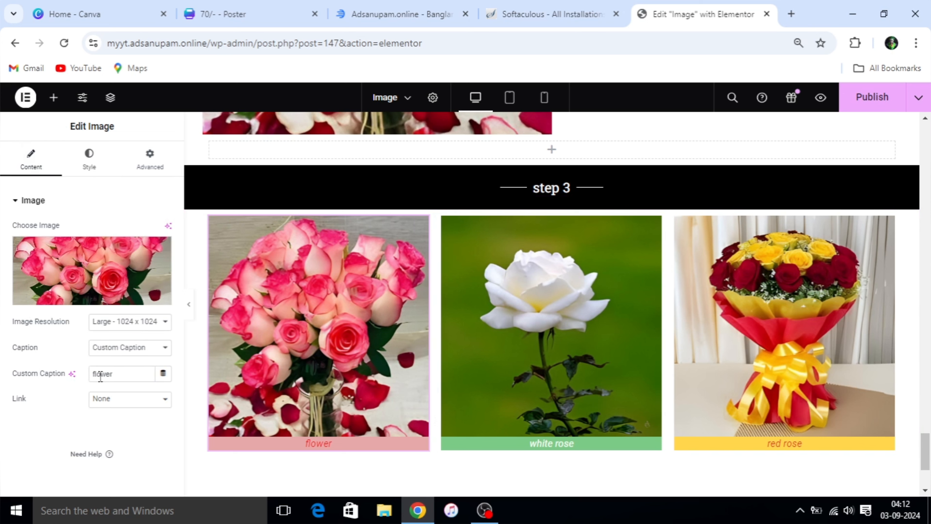
{"action": "left_click", "coordinate": [164, 401]}
{"action": "left_click", "coordinate": [121, 434]}
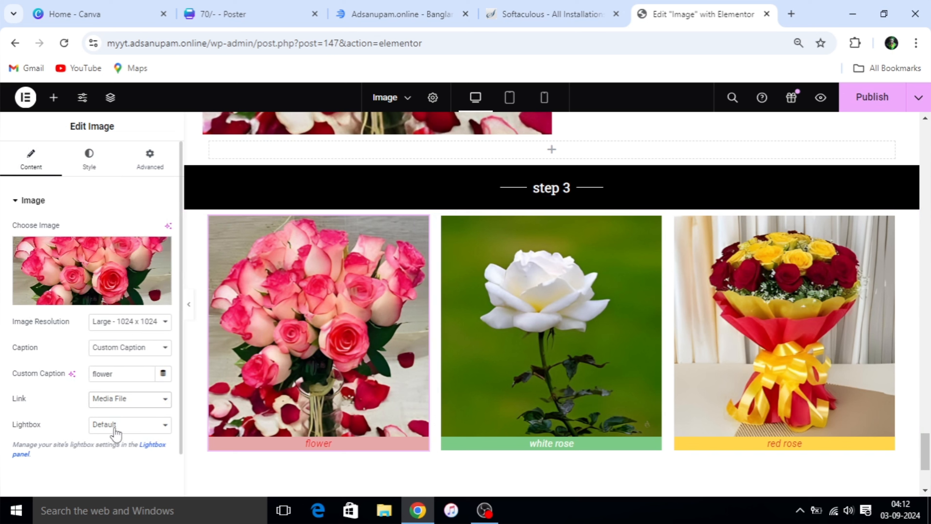
{"action": "left_click", "coordinate": [163, 430]}
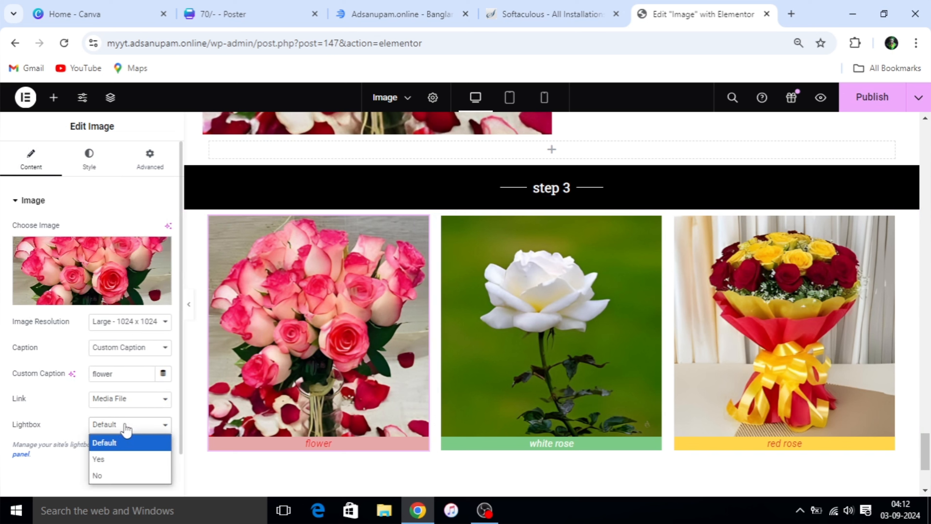
{"action": "left_click", "coordinate": [106, 459]}
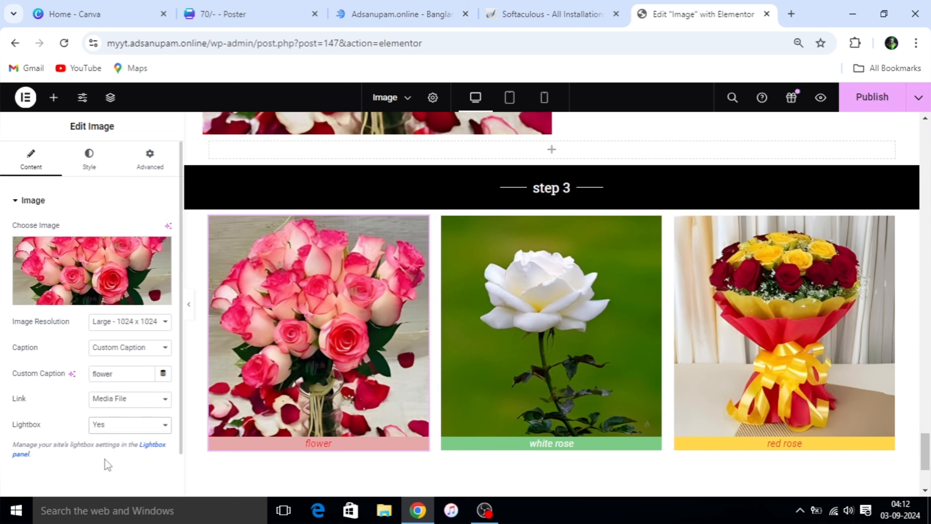
{"action": "left_click", "coordinate": [307, 339]}
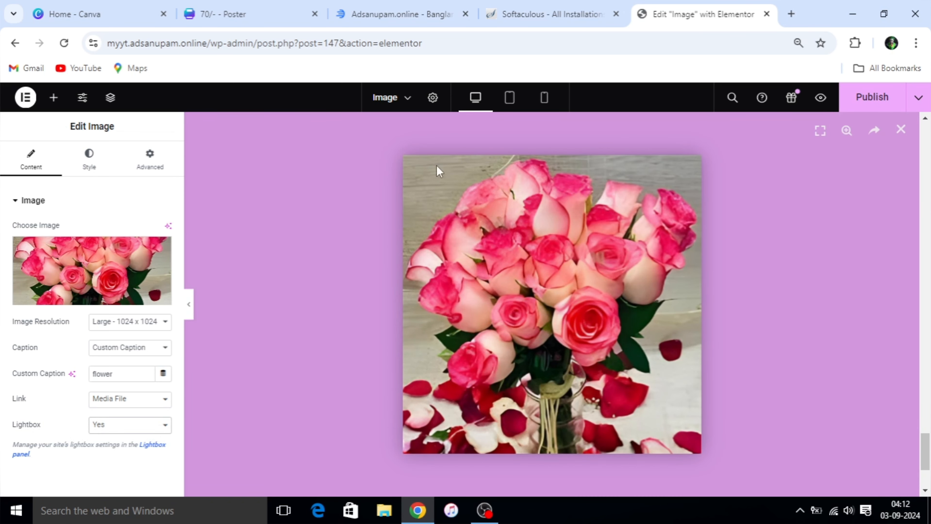
{"action": "left_click", "coordinate": [240, 257]}
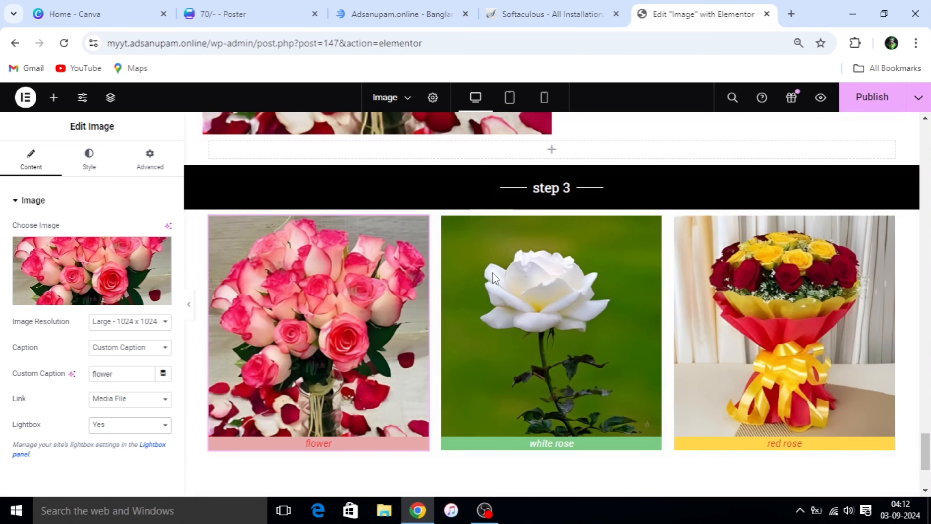
Step: Link the white rose image to its Media File with Lightbox set to Yes, and check how it opens in the lightbox
{"action": "left_click", "coordinate": [544, 315]}
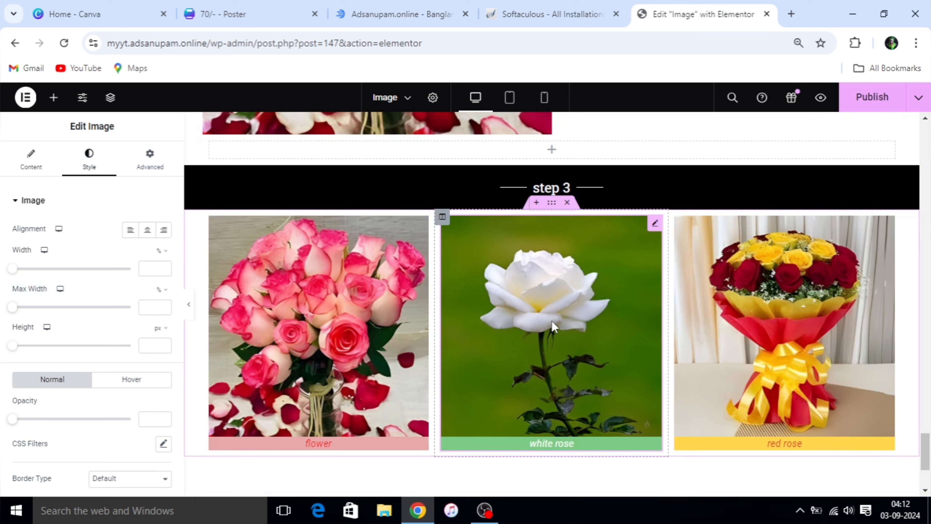
{"action": "left_click", "coordinate": [32, 162]}
{"action": "left_click", "coordinate": [159, 376]}
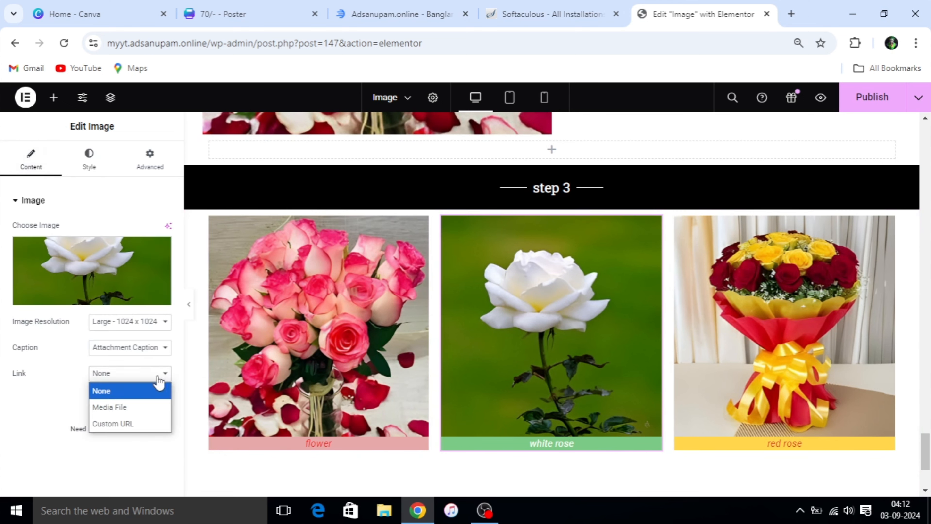
{"action": "left_click", "coordinate": [126, 408]}
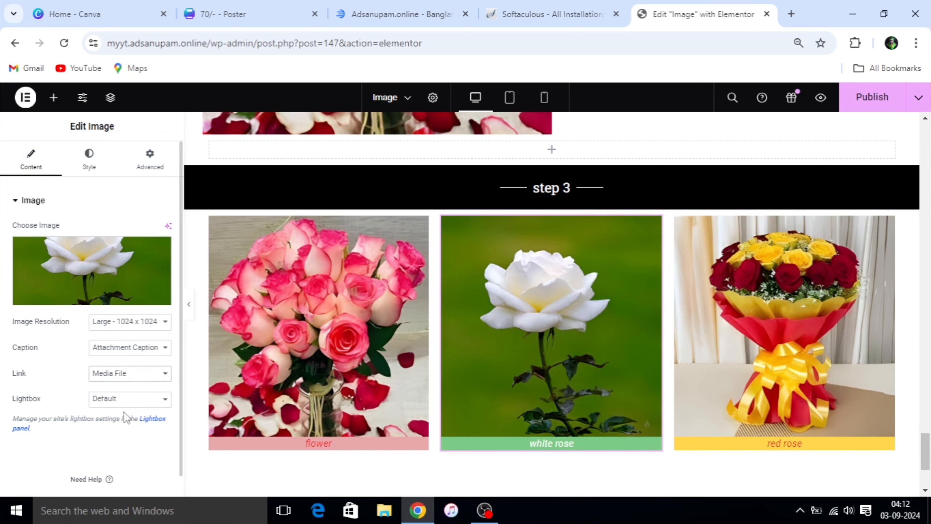
{"action": "left_click", "coordinate": [165, 401]}
{"action": "left_click", "coordinate": [101, 435]}
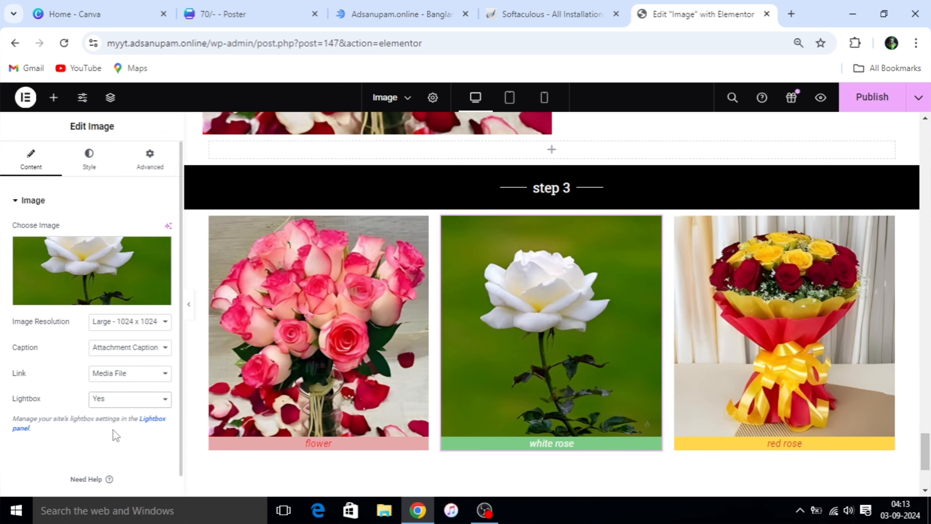
{"action": "left_click", "coordinate": [488, 350]}
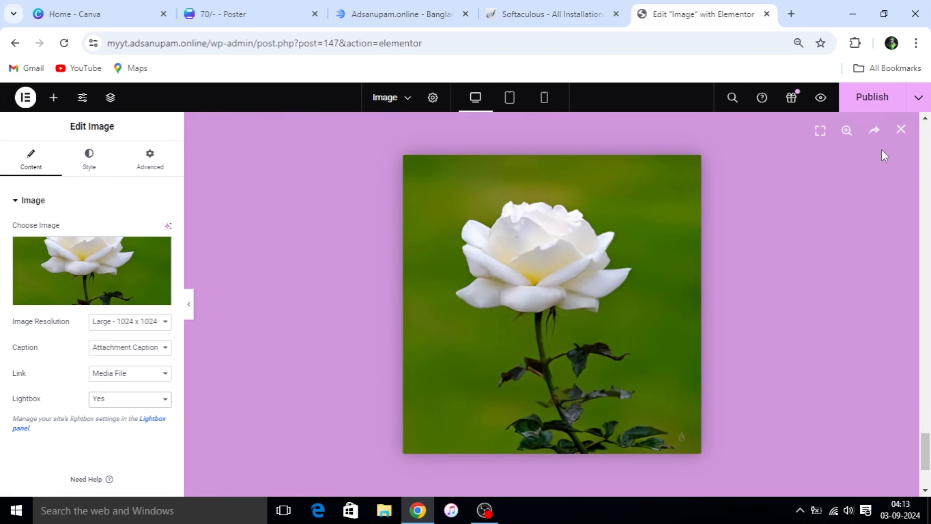
{"action": "left_click", "coordinate": [900, 129]}
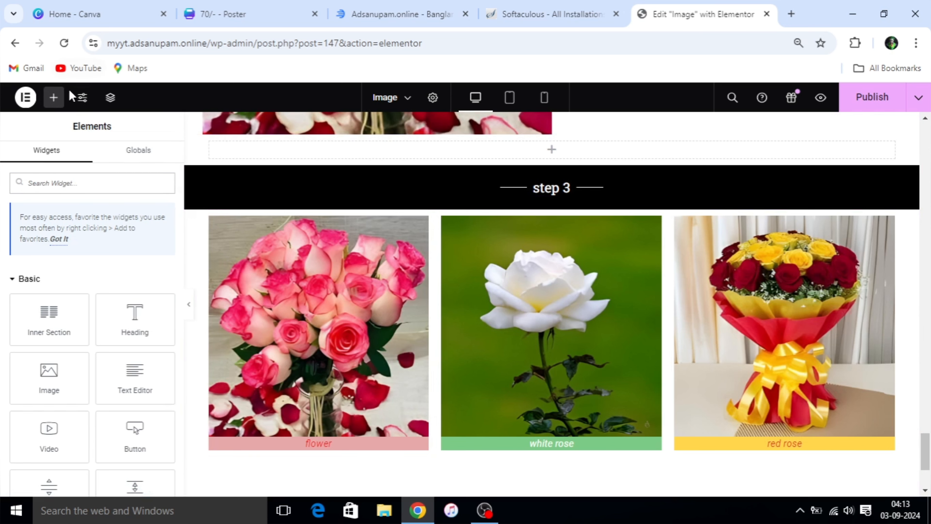
Step: Open the Lightbox options in Site Settings and review the available settings
{"action": "left_click", "coordinate": [82, 103]}
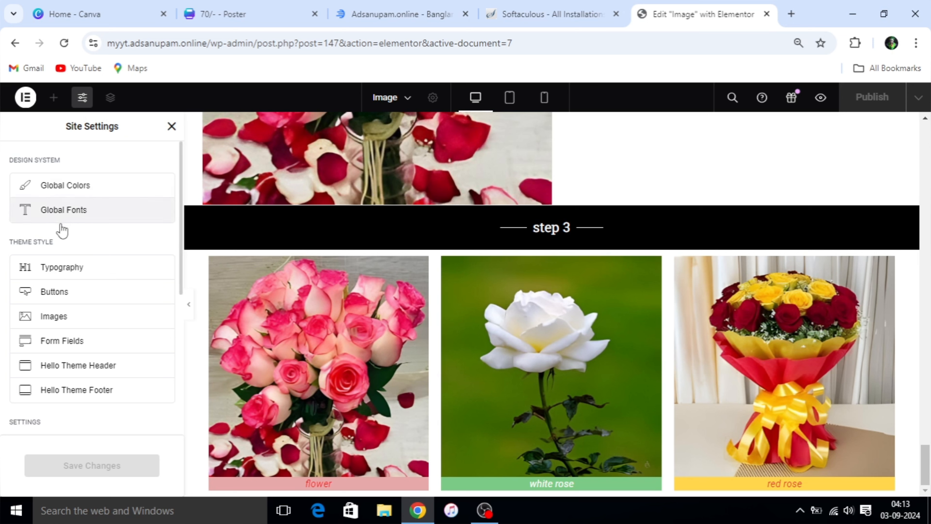
{"action": "scroll", "coordinate": [63, 239], "scroll_direction": "down", "scroll_amount": 4}
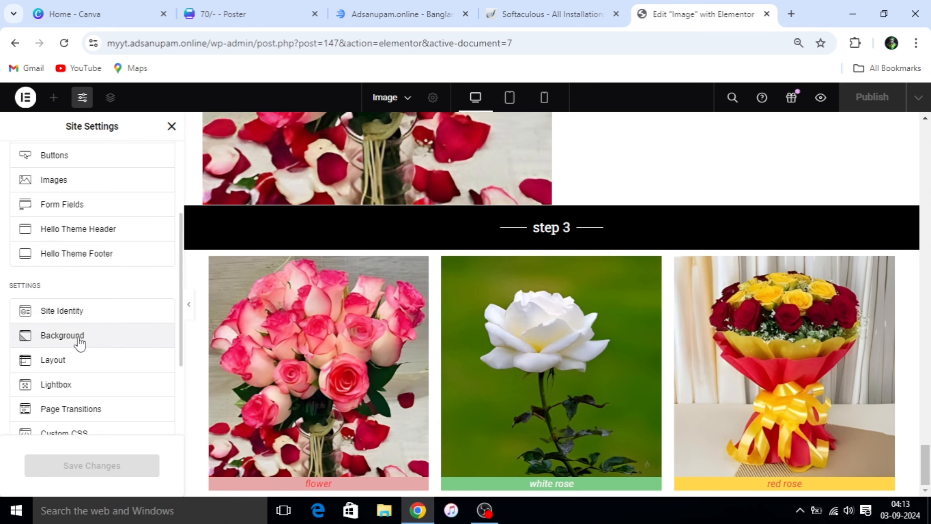
{"action": "scroll", "coordinate": [79, 342], "scroll_direction": "down", "scroll_amount": 2}
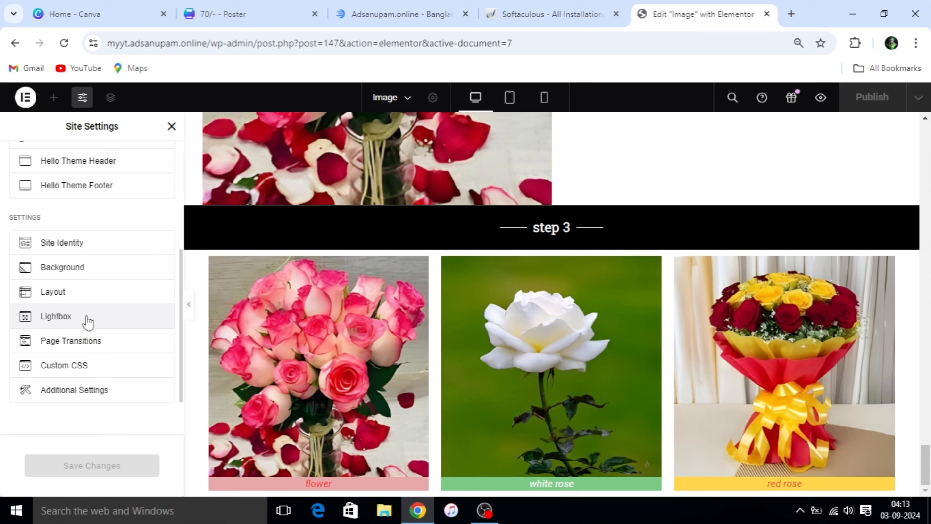
{"action": "left_click", "coordinate": [88, 322]}
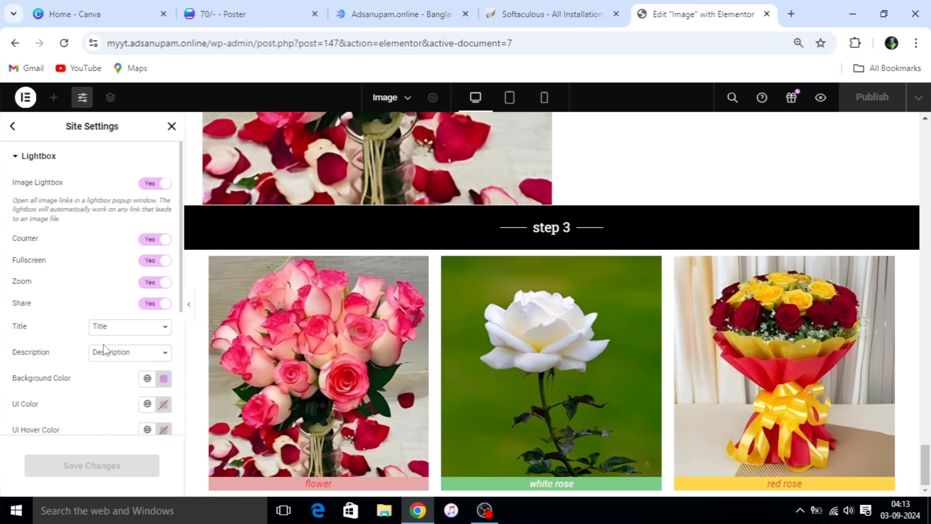
{"action": "scroll", "coordinate": [25, 327], "scroll_direction": "down", "scroll_amount": 4}
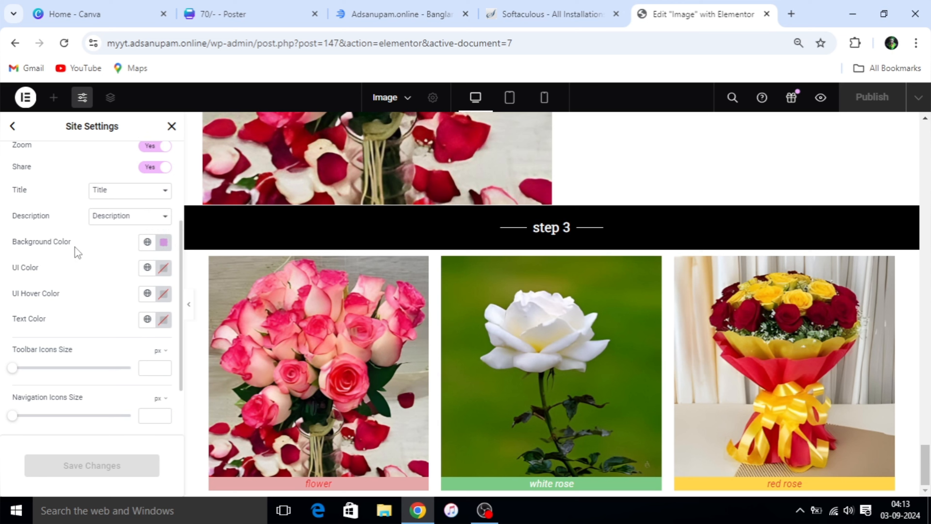
{"action": "scroll", "coordinate": [39, 248], "scroll_direction": "up", "scroll_amount": 4}
{"action": "scroll", "coordinate": [13, 304], "scroll_direction": "down", "scroll_amount": 2}
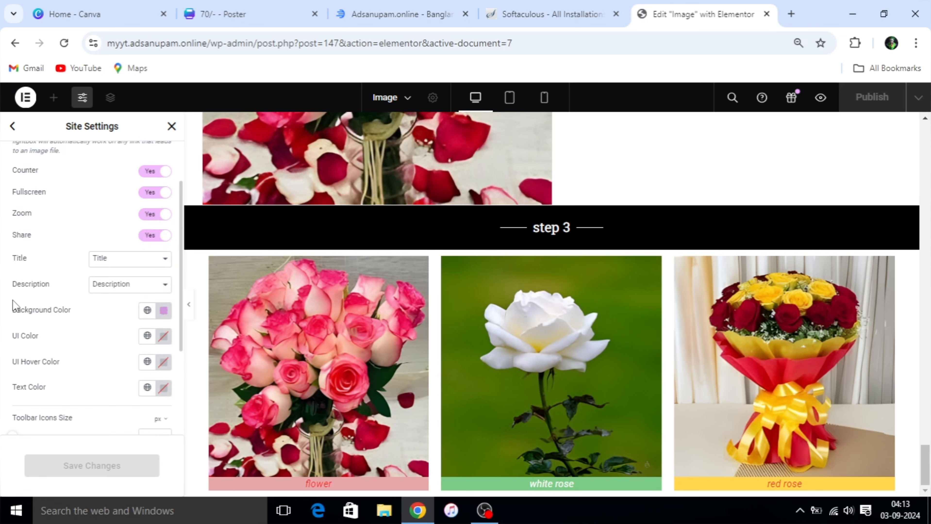
Step: Set the lightbox background color to semi-transparent orange, #DE4F198A, and save the site settings
{"action": "left_click", "coordinate": [164, 310]}
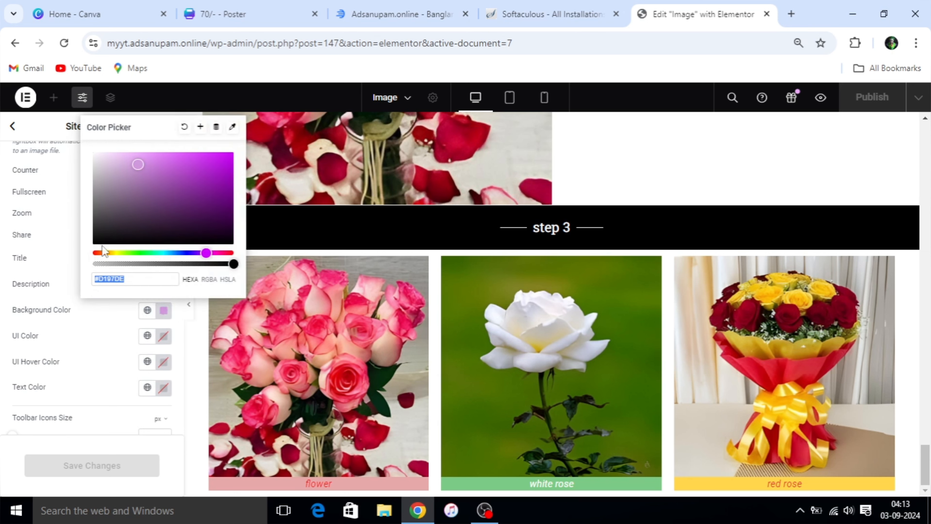
{"action": "left_click_drag", "start_coordinate": [204, 252], "coordinate": [107, 256]}
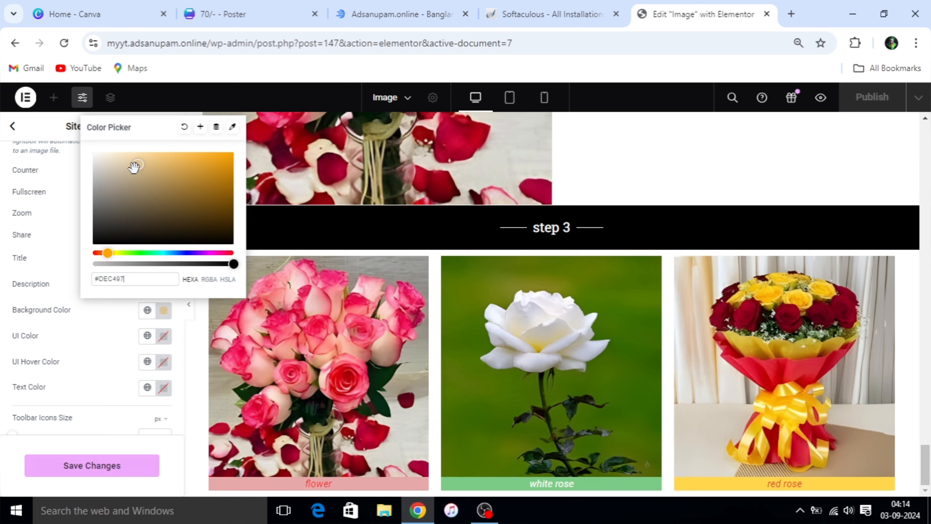
{"action": "left_click_drag", "start_coordinate": [136, 164], "coordinate": [215, 159]}
{"action": "left_click_drag", "start_coordinate": [108, 253], "coordinate": [99, 253]}
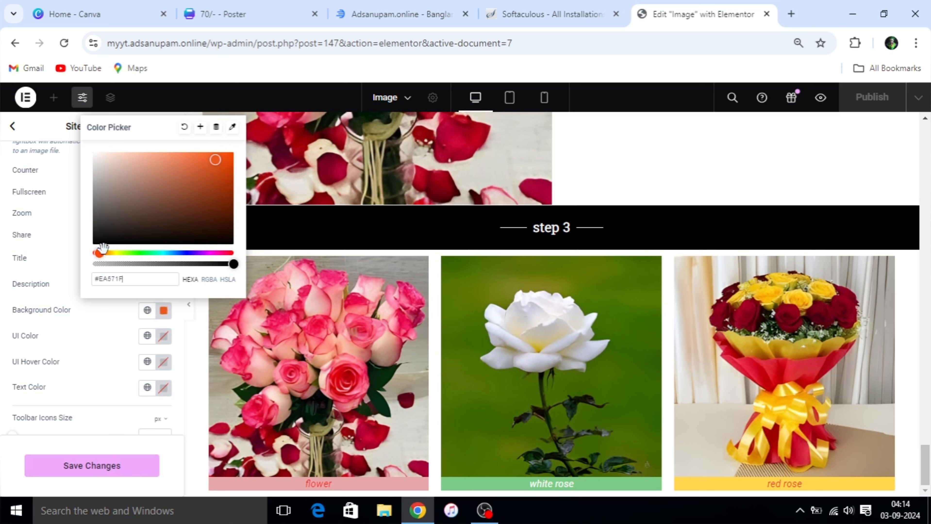
{"action": "left_click_drag", "start_coordinate": [215, 158], "coordinate": [219, 165]}
{"action": "left_click_drag", "start_coordinate": [232, 263], "coordinate": [172, 275]}
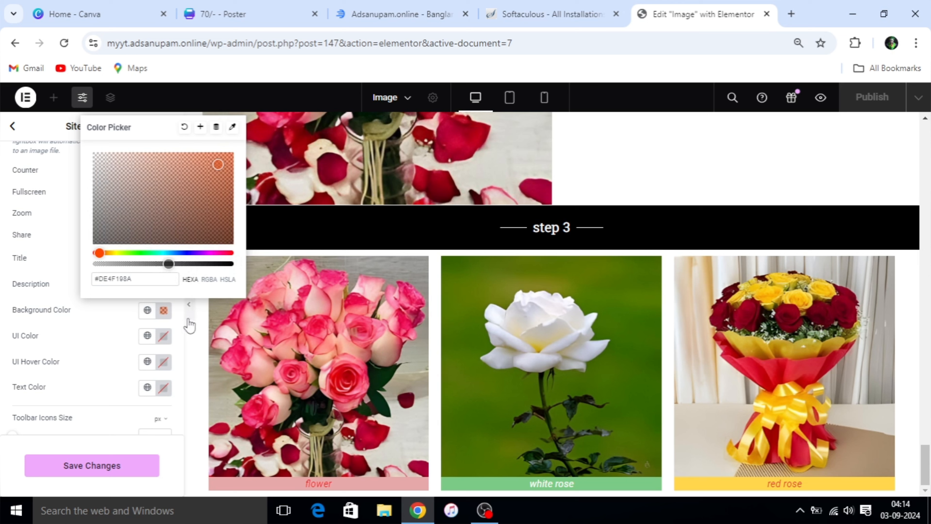
{"action": "left_click", "coordinate": [98, 473]}
{"action": "left_click", "coordinate": [98, 473]}
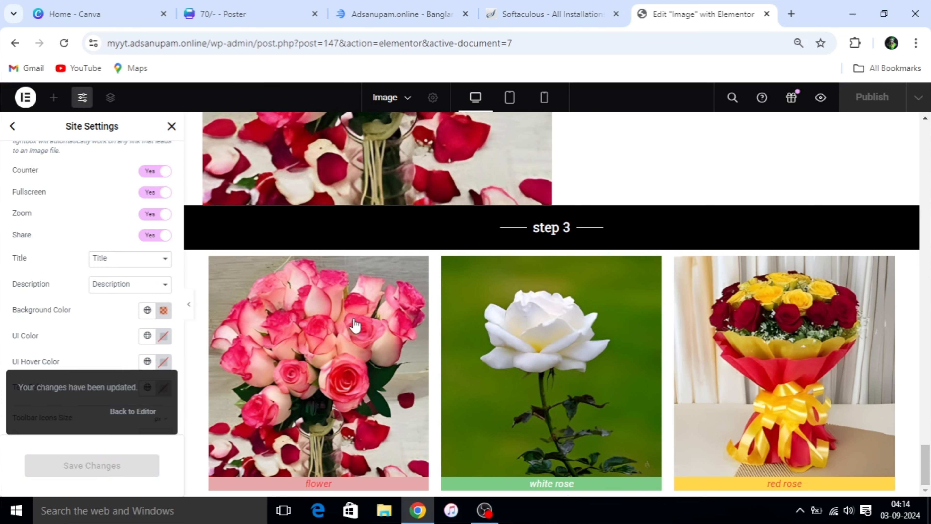
Step: Preview the new lightbox background on the pink roses image and the white rose image
{"action": "left_click", "coordinate": [342, 338]}
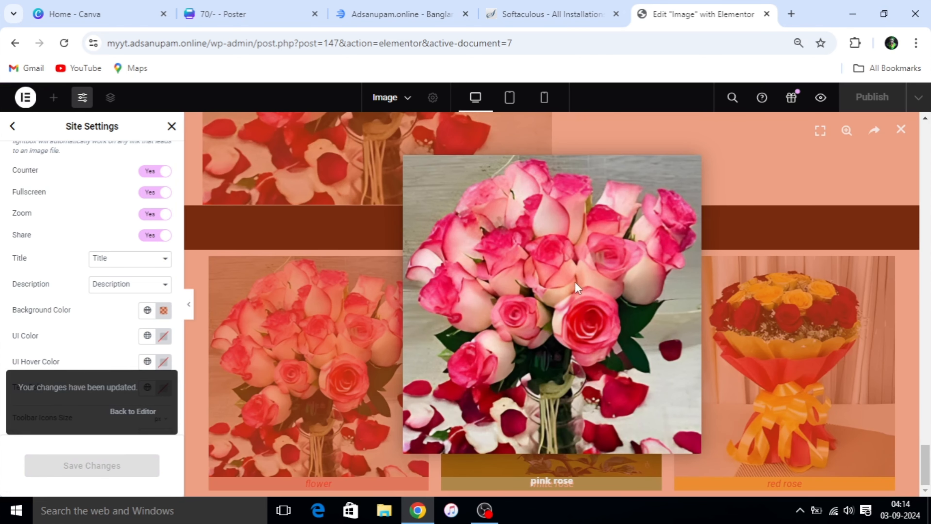
{"action": "left_click", "coordinate": [721, 293]}
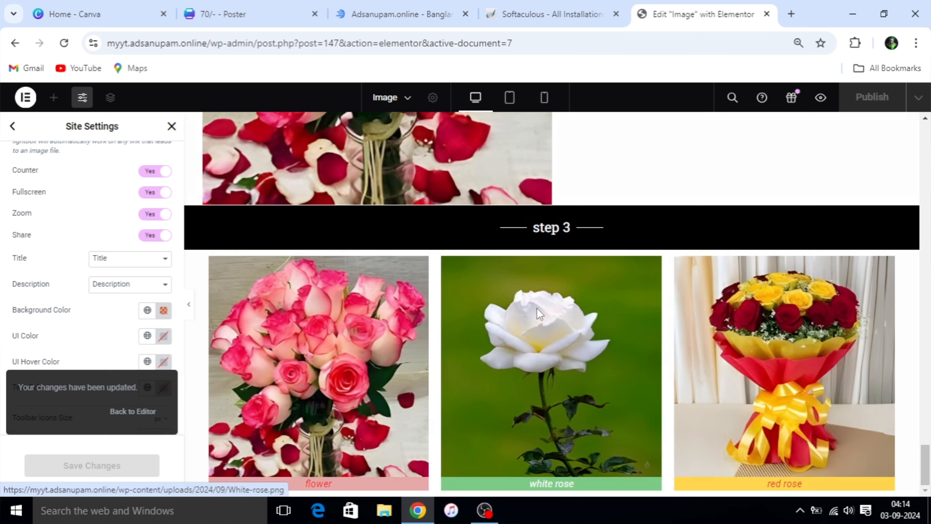
{"action": "left_click", "coordinate": [537, 308]}
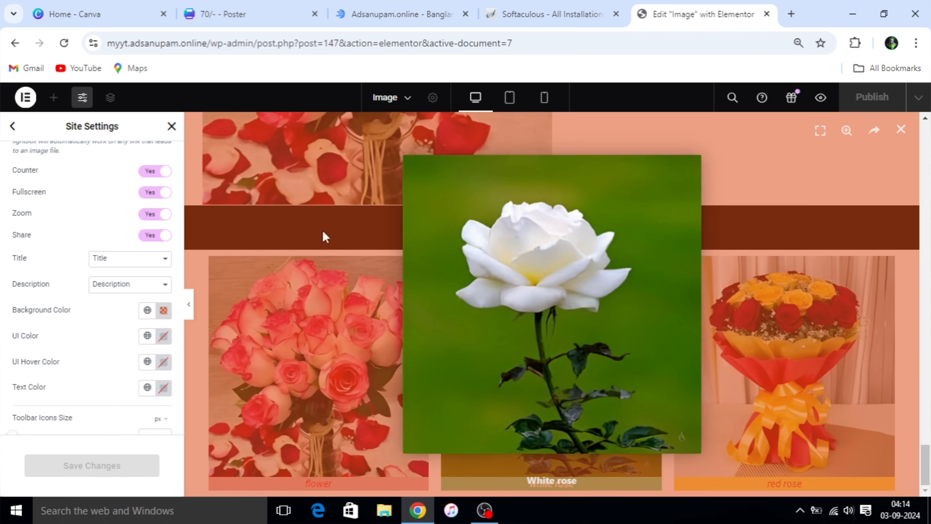
Step: Exit Site Settings, link the red rose bouquet image to its Media File with Lightbox set to Yes, and check how it opens
{"action": "left_click", "coordinate": [387, 191]}
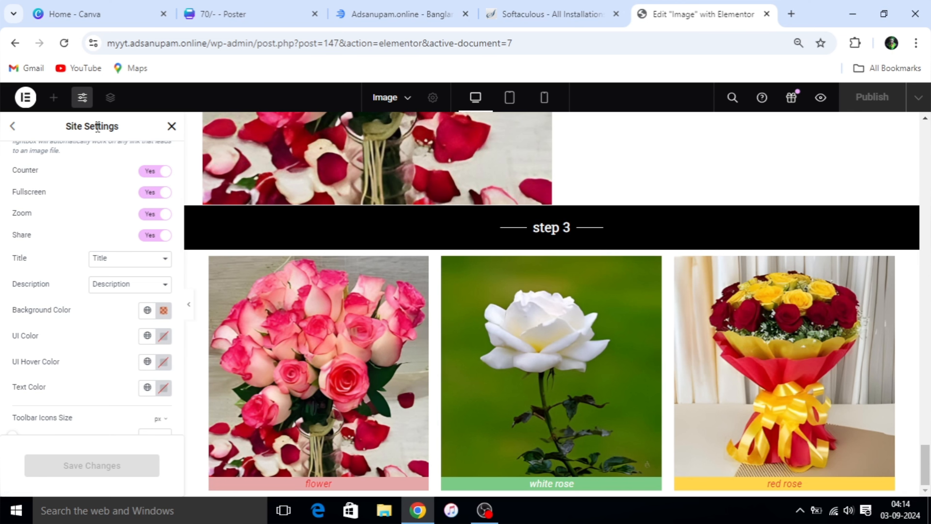
{"action": "left_click", "coordinate": [170, 126]}
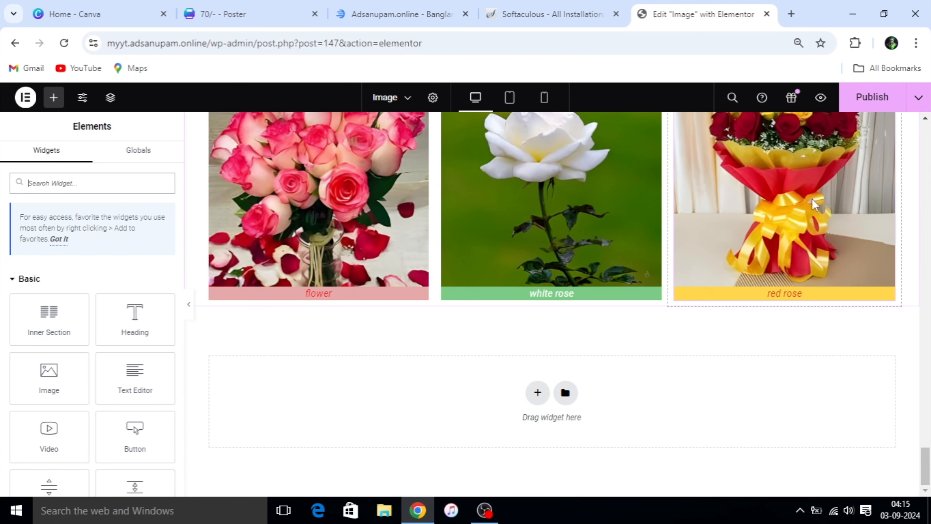
{"action": "left_click", "coordinate": [811, 199]}
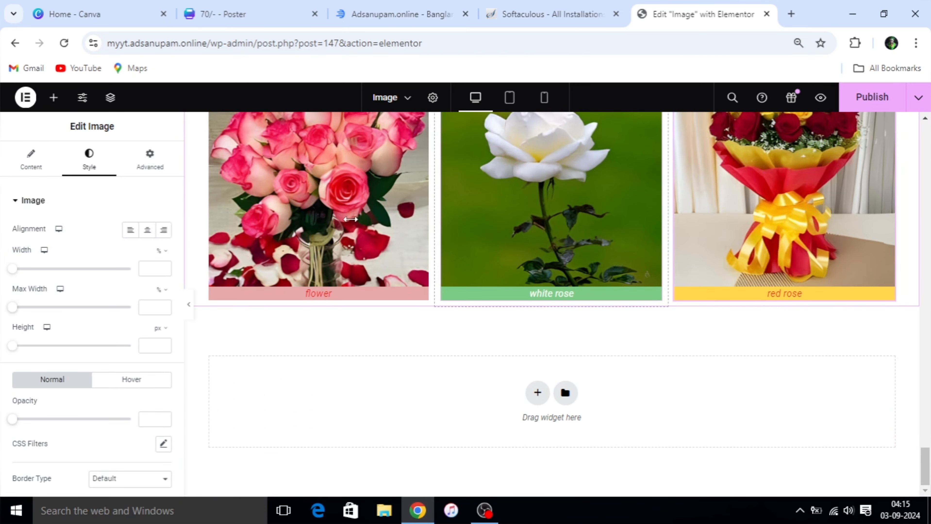
{"action": "left_click", "coordinate": [32, 167]}
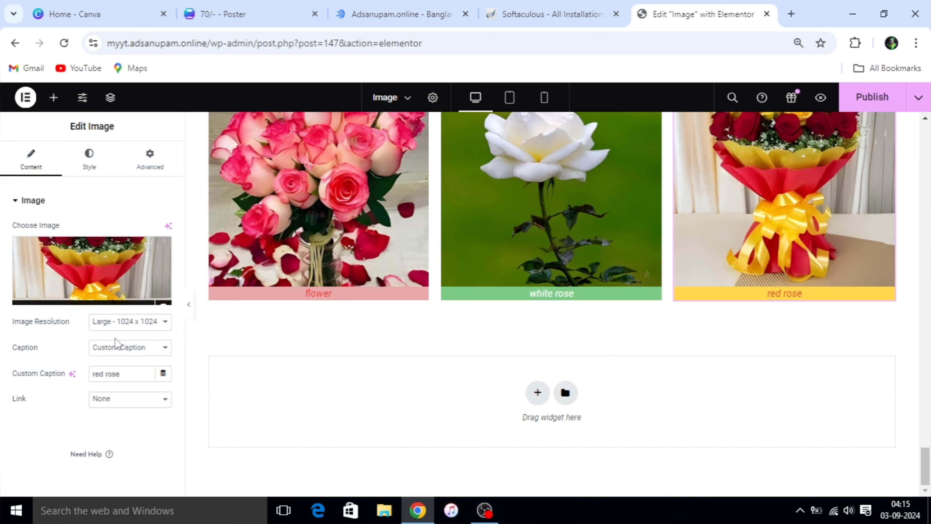
{"action": "left_click", "coordinate": [160, 400]}
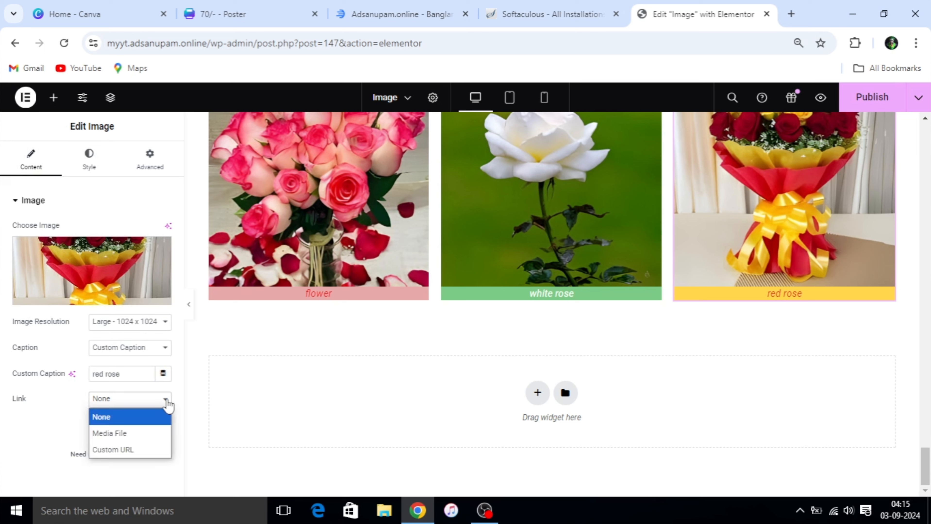
{"action": "left_click", "coordinate": [134, 435]}
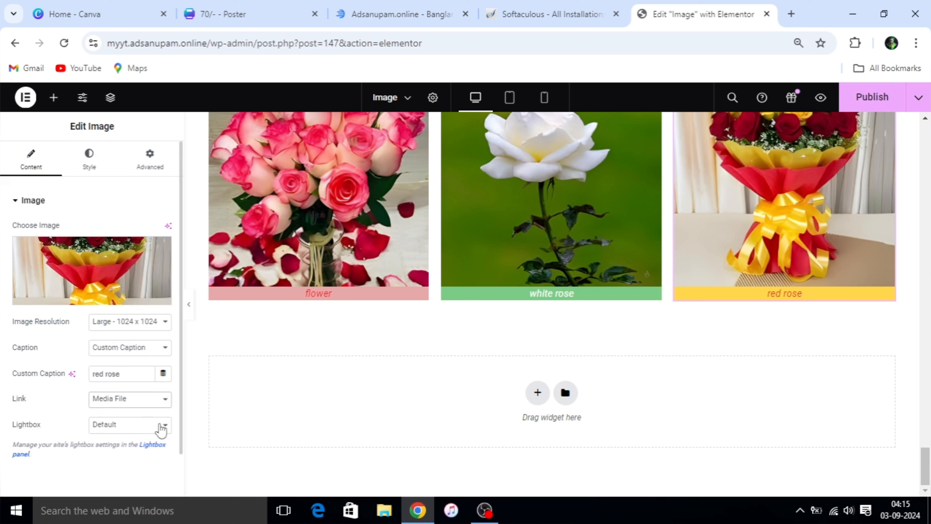
{"action": "left_click", "coordinate": [143, 432]}
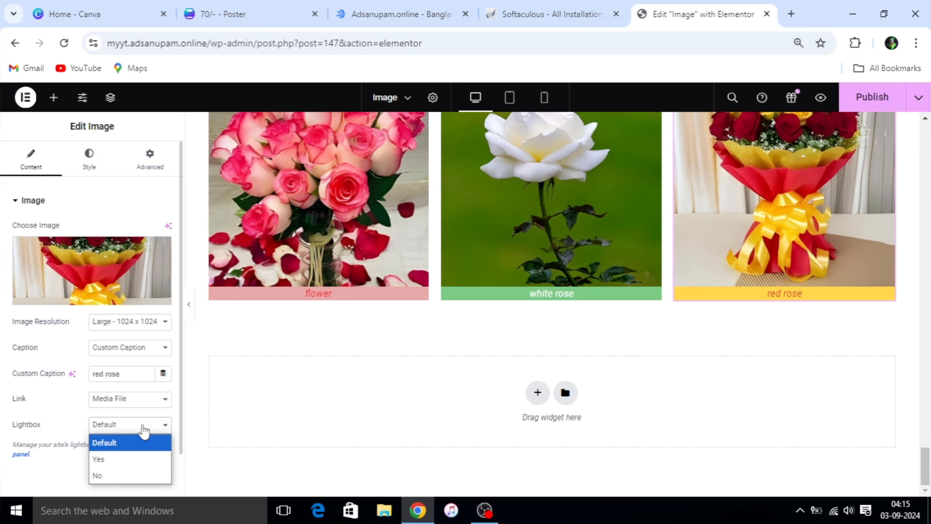
{"action": "left_click", "coordinate": [117, 459]}
{"action": "left_click", "coordinate": [721, 220]}
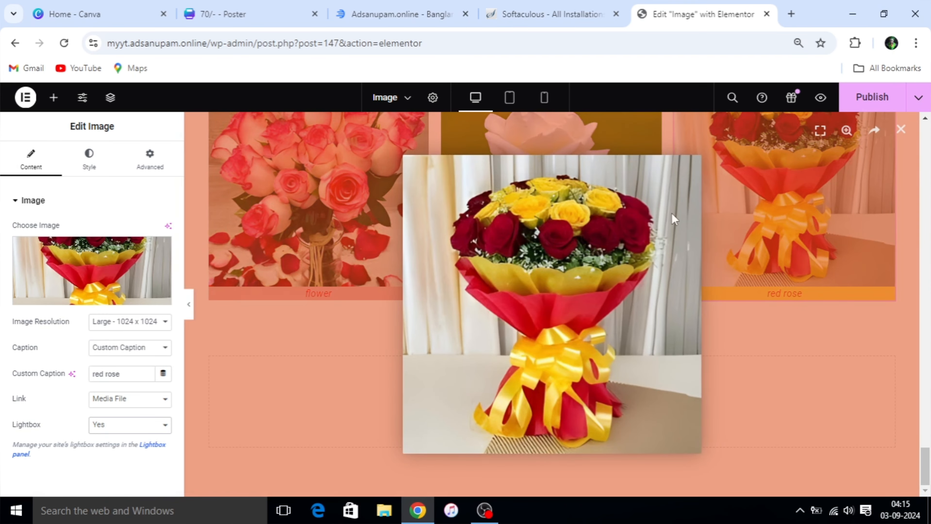
{"action": "left_click", "coordinate": [761, 192]}
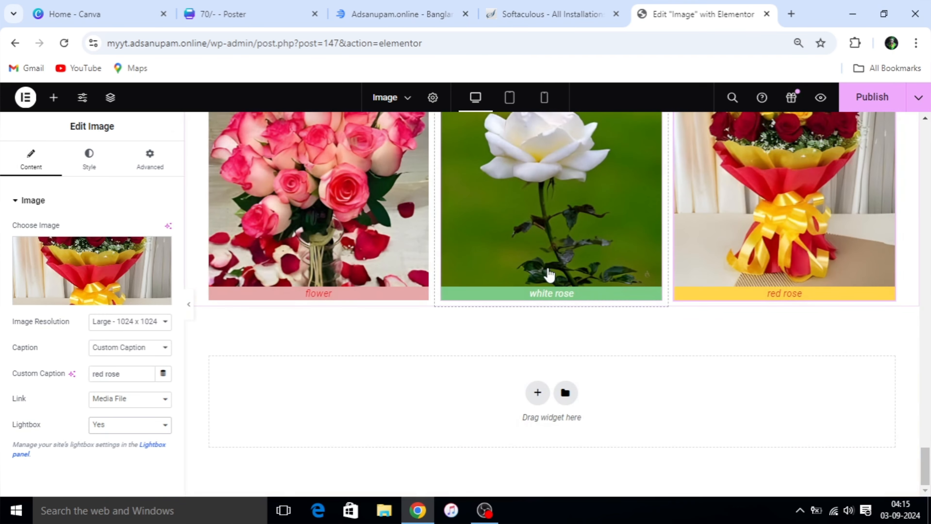
Step: Add a two-column section below the step 4 heading and place an Image widget in its first column
{"action": "scroll", "coordinate": [547, 272], "scroll_direction": "up", "scroll_amount": 2}
{"action": "scroll", "coordinate": [550, 274], "scroll_direction": "down", "scroll_amount": 2}
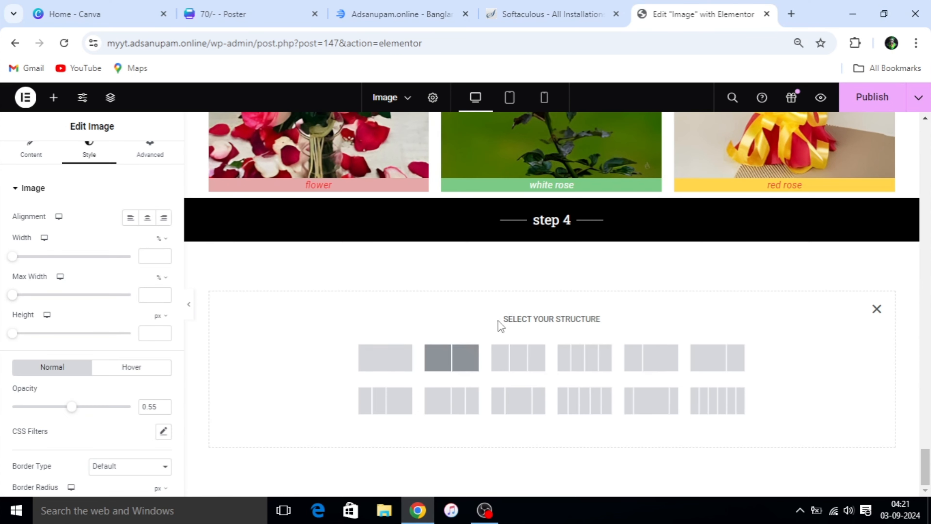
{"action": "left_click", "coordinate": [429, 349]}
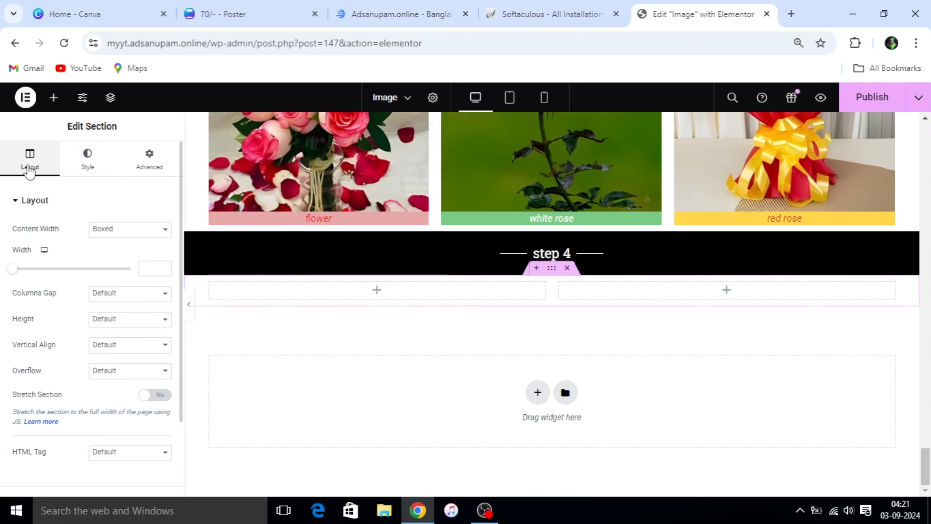
{"action": "left_click", "coordinate": [53, 97]}
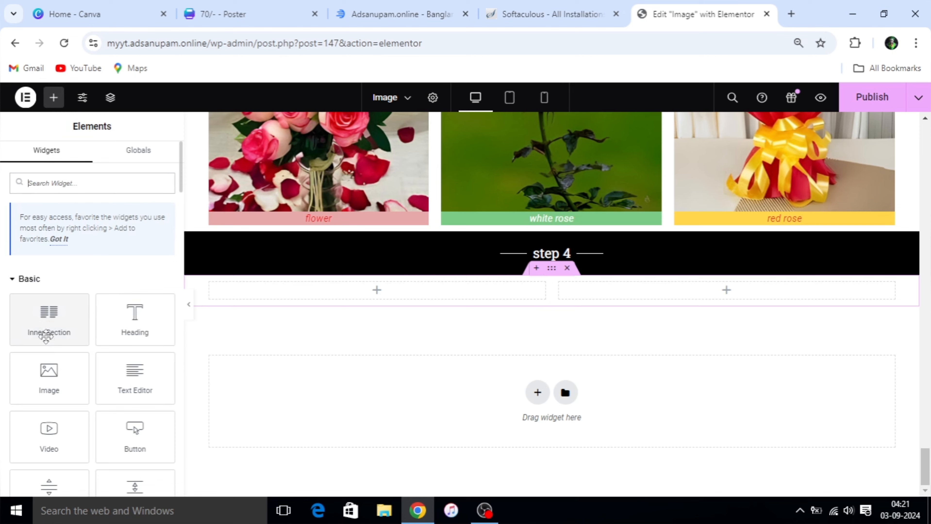
{"action": "left_click_drag", "start_coordinate": [49, 378], "coordinate": [352, 295]}
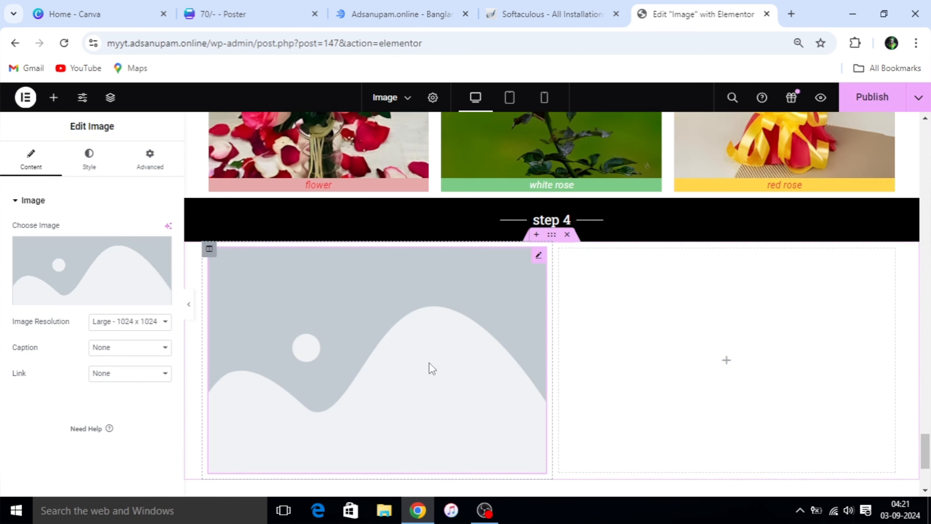
Step: Insert Garden.png from the media library into the first-column image of the step 4 section
{"action": "left_click", "coordinate": [87, 295]}
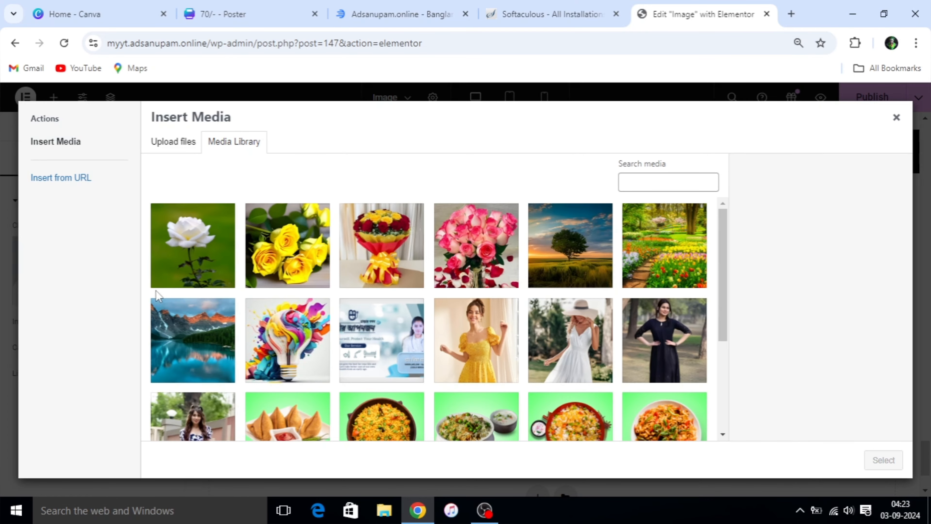
{"action": "left_click", "coordinate": [656, 277]}
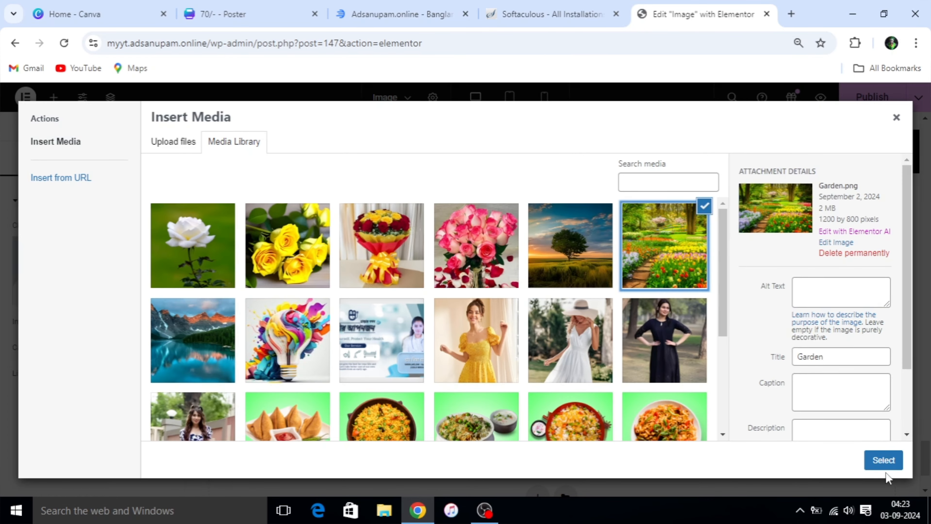
{"action": "left_click", "coordinate": [883, 463]}
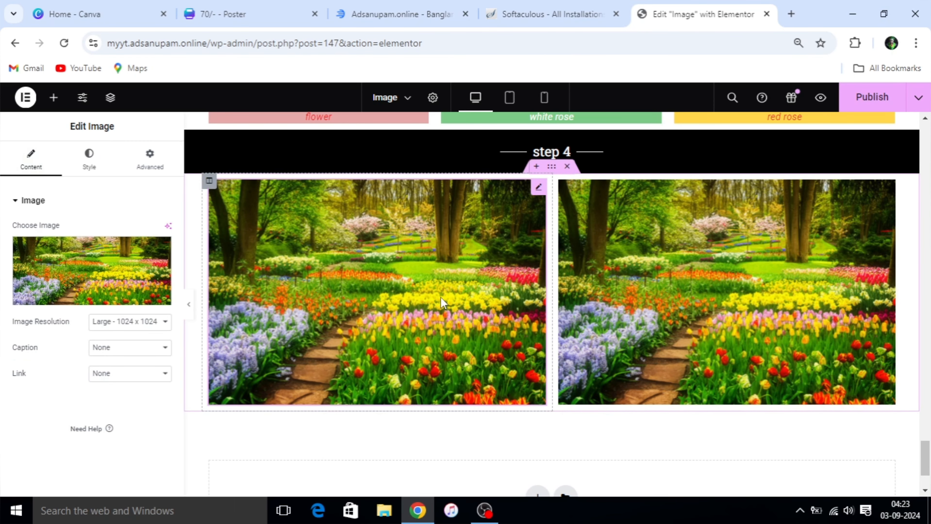
Step: Examine the CSS Filters available for the normal state of the first garden image in step 4
{"action": "left_click", "coordinate": [76, 151]}
{"action": "scroll", "coordinate": [79, 246], "scroll_direction": "down", "scroll_amount": 2}
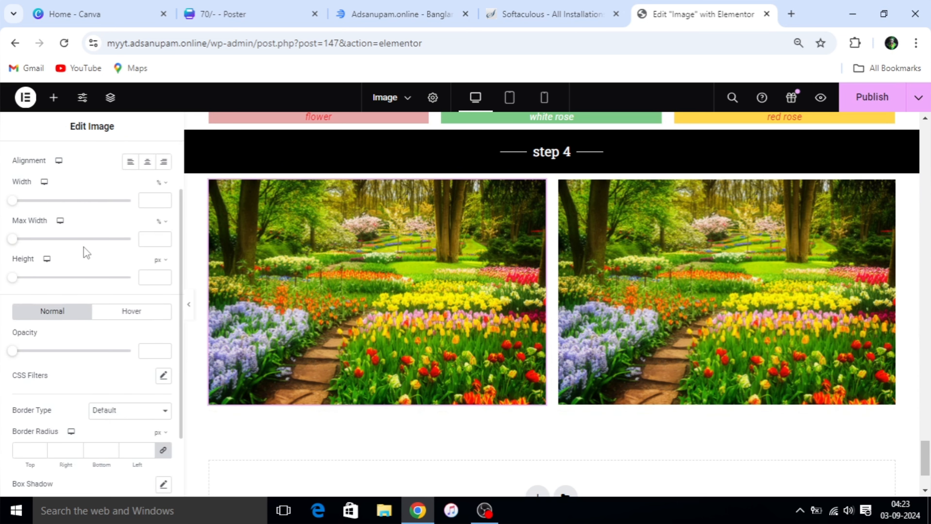
{"action": "scroll", "coordinate": [67, 290], "scroll_direction": "down", "scroll_amount": 2}
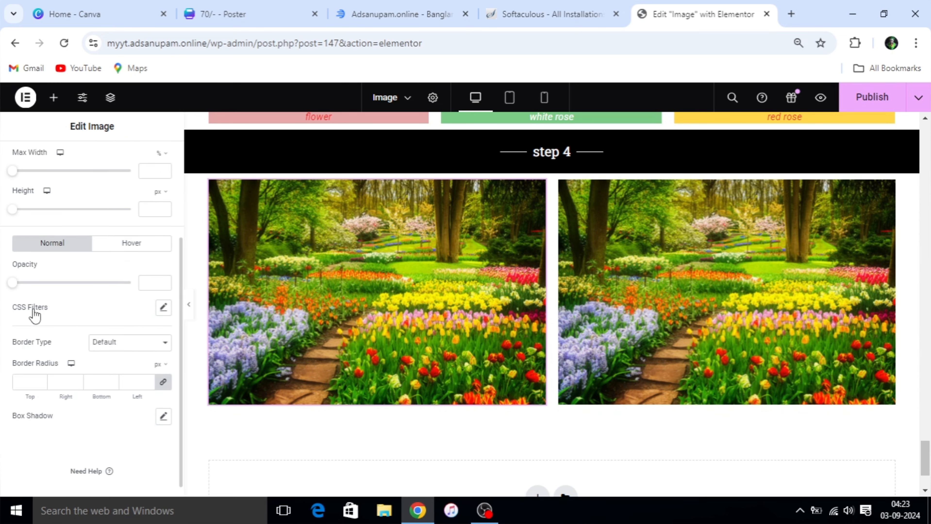
{"action": "left_click", "coordinate": [163, 308]}
{"action": "scroll", "coordinate": [75, 331], "scroll_direction": "down", "scroll_amount": 1}
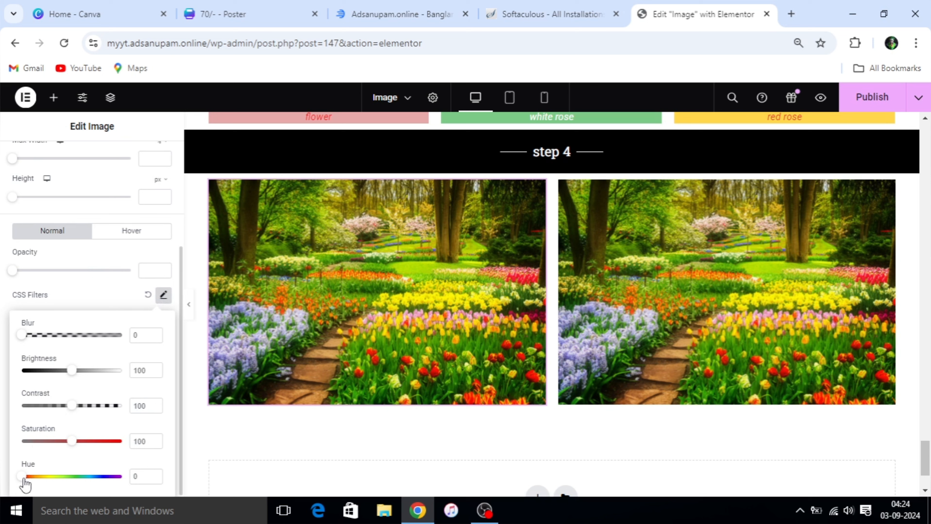
{"action": "mouse_move", "coordinate": [21, 477]}
{"action": "left_mouse_down"}
{"action": "mouse_move", "coordinate": [50, 483]}
{"action": "mouse_move", "coordinate": [7, 479]}
{"action": "left_mouse_up"}
{"action": "left_click", "coordinate": [8, 484]}
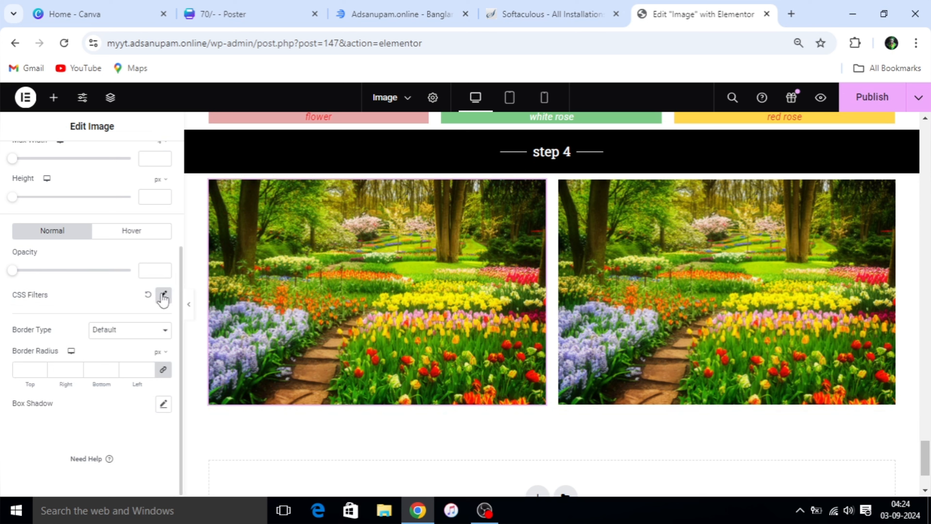
Step: For the first garden image's hover state, set the CSS filter Hue to 59 and the transition duration to 1.2 seconds
{"action": "left_click", "coordinate": [152, 234]}
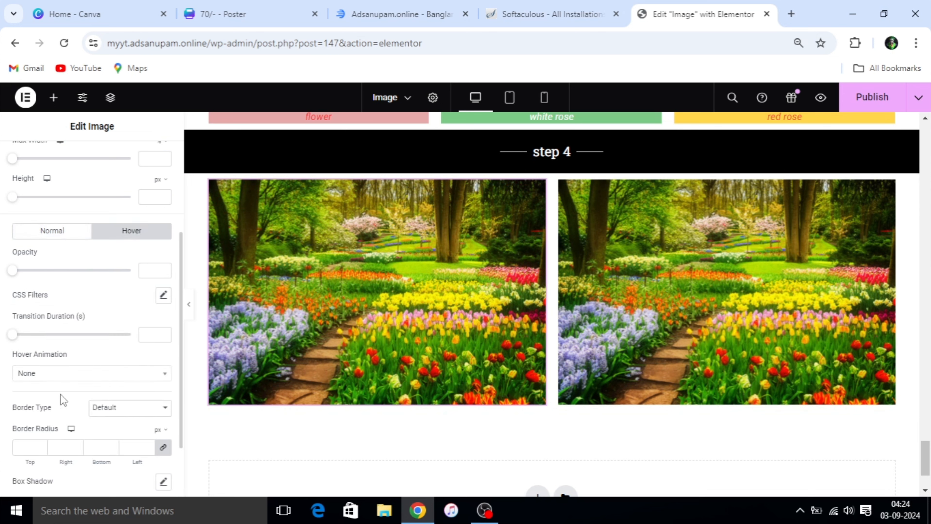
{"action": "scroll", "coordinate": [59, 330], "scroll_direction": "down", "scroll_amount": 2}
{"action": "scroll", "coordinate": [74, 336], "scroll_direction": "up", "scroll_amount": 2}
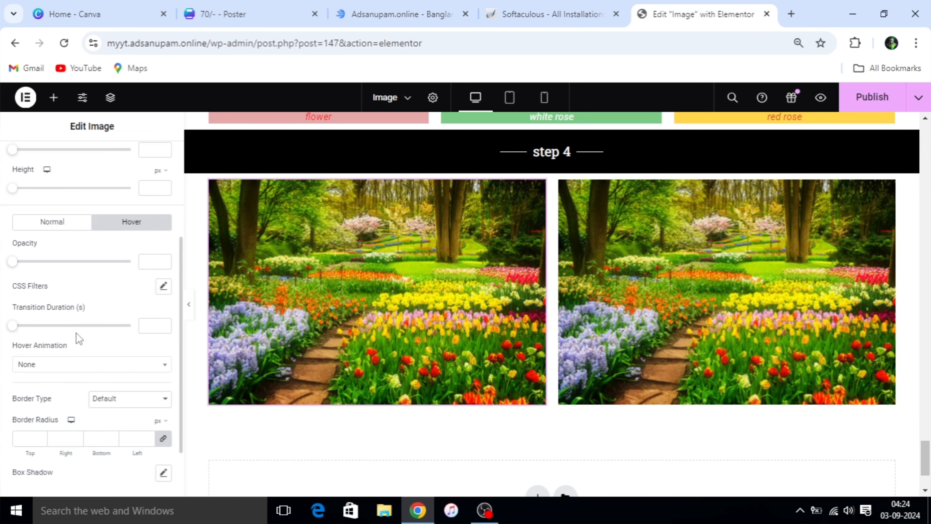
{"action": "left_click", "coordinate": [163, 287]}
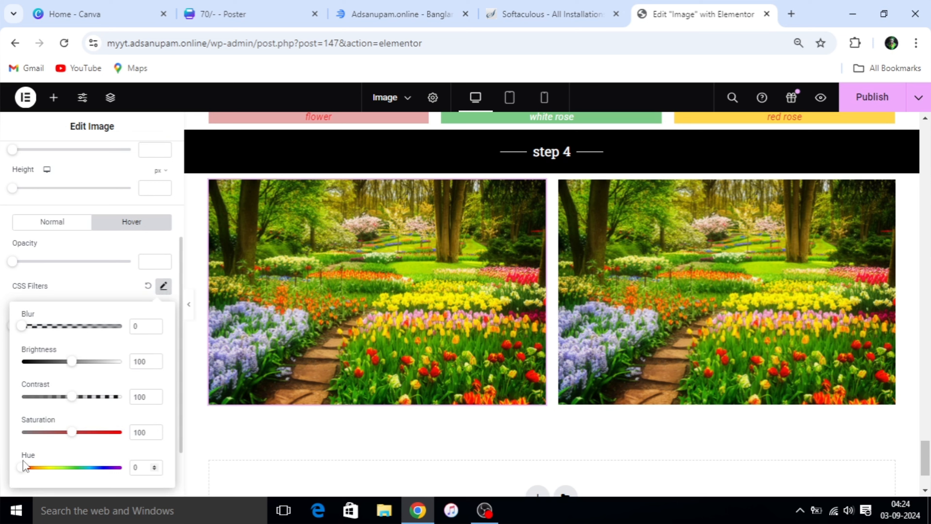
{"action": "left_click", "coordinate": [27, 468]}
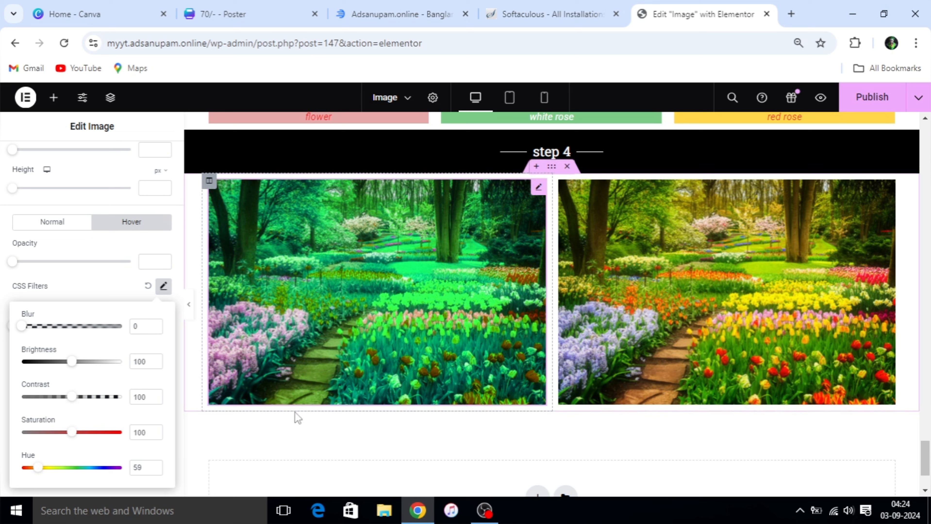
{"action": "left_click", "coordinate": [203, 428]}
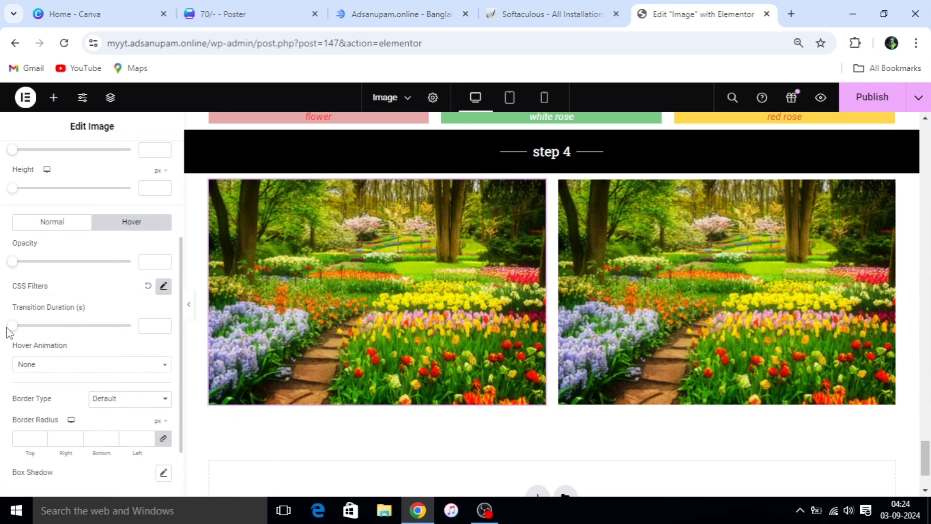
{"action": "left_click", "coordinate": [28, 327]}
{"action": "left_click", "coordinate": [59, 326]}
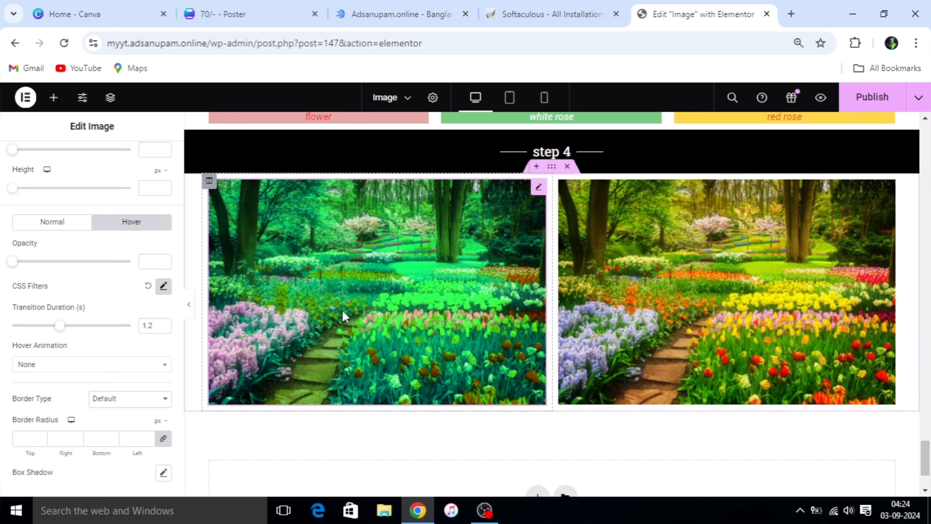
Step: Set the normal-state opacity of the second garden image in step 4 to 0.43
{"action": "left_click", "coordinate": [599, 306]}
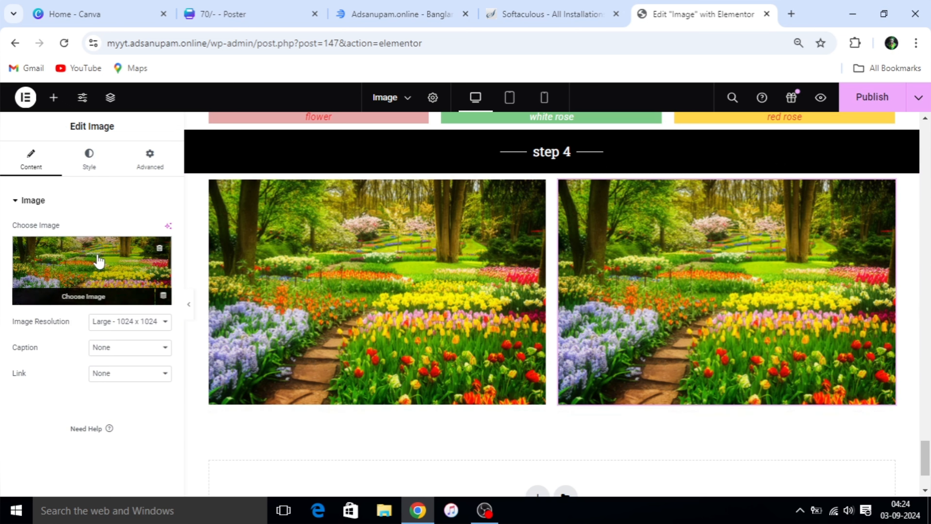
{"action": "left_click", "coordinate": [89, 163]}
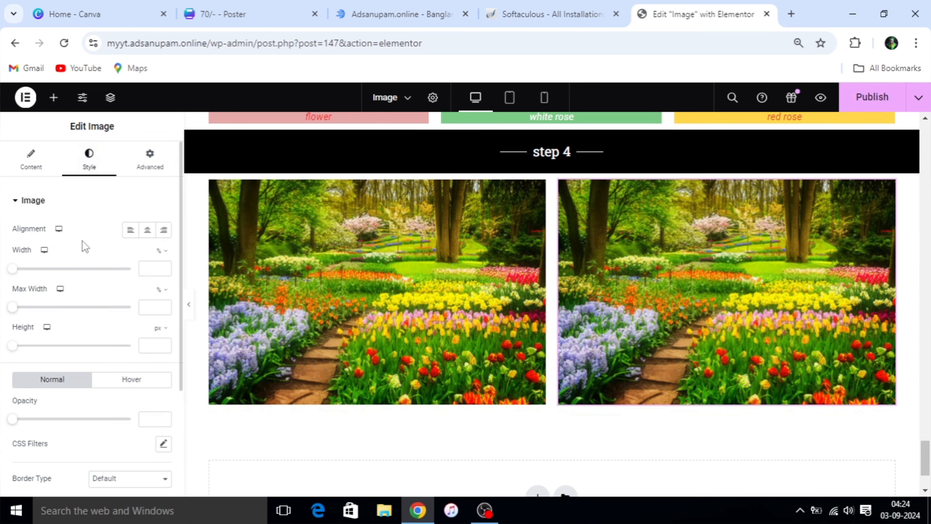
{"action": "scroll", "coordinate": [85, 251], "scroll_direction": "down", "scroll_amount": 3}
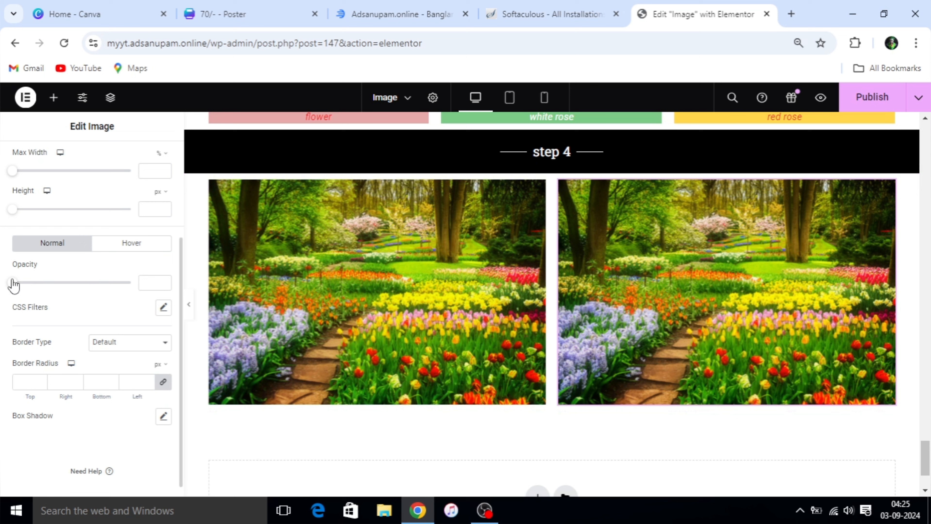
{"action": "left_click_drag", "start_coordinate": [14, 285], "coordinate": [57, 300]}
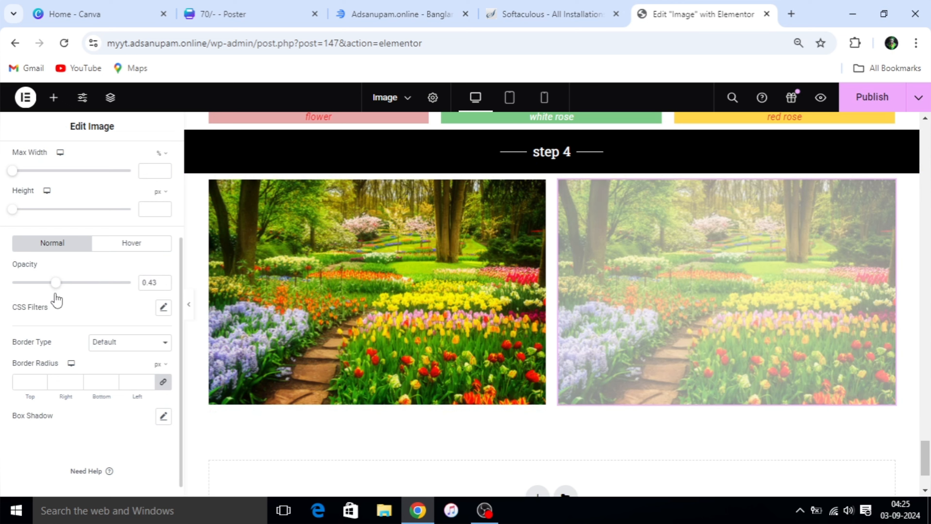
Step: For the second garden image's hover state, set the opacity to 1 and the transition duration to 0.7 seconds
{"action": "left_click", "coordinate": [135, 246]}
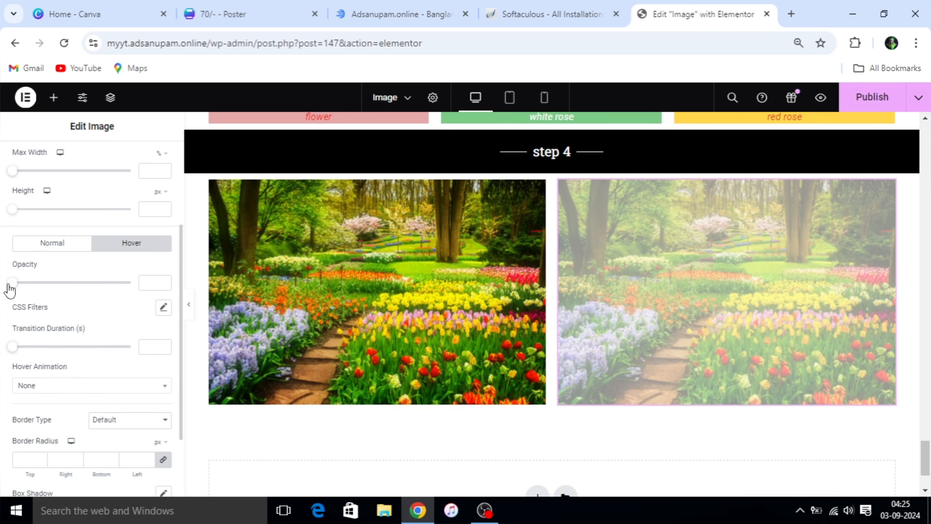
{"action": "left_click_drag", "start_coordinate": [12, 288], "coordinate": [145, 303]}
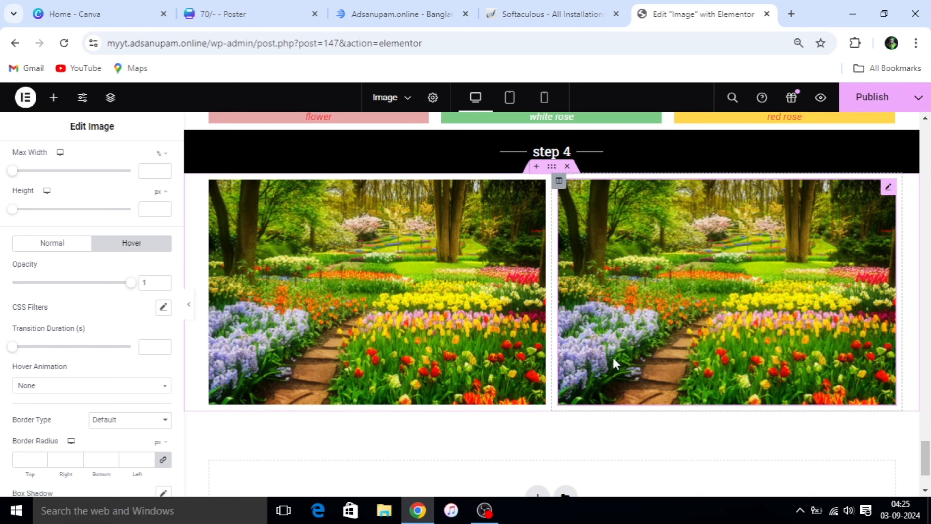
{"action": "left_click_drag", "start_coordinate": [13, 352], "coordinate": [40, 353]}
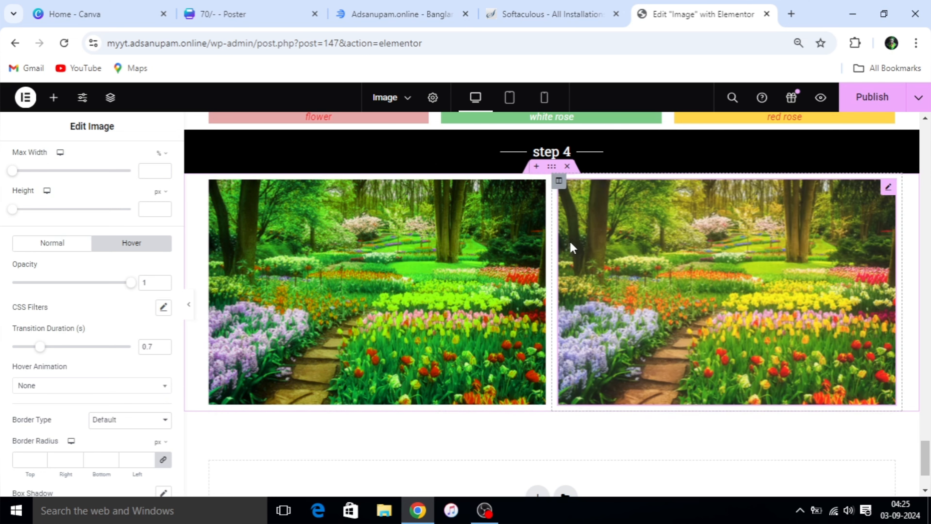
Step: Add a new two-column section below the step 5 heading
{"action": "scroll", "coordinate": [518, 385], "scroll_direction": "down", "scroll_amount": 3}
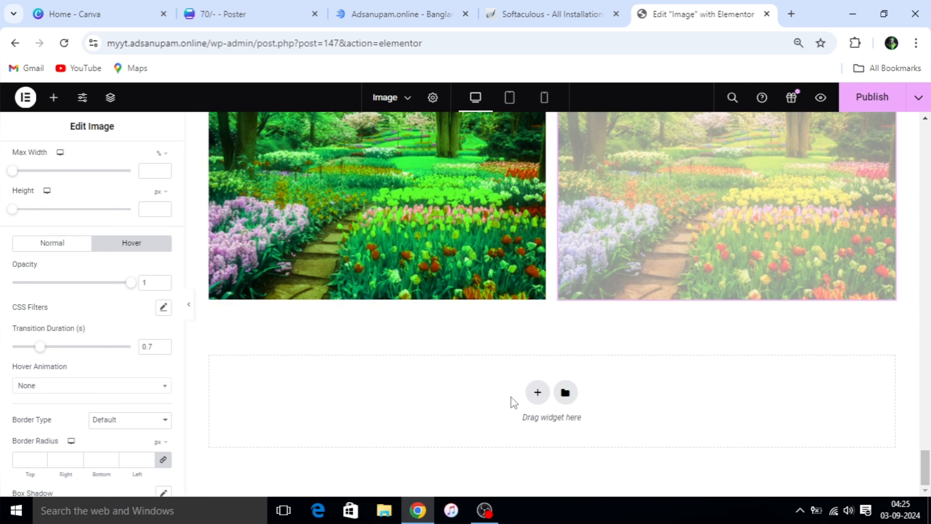
{"action": "left_click", "coordinate": [538, 395]}
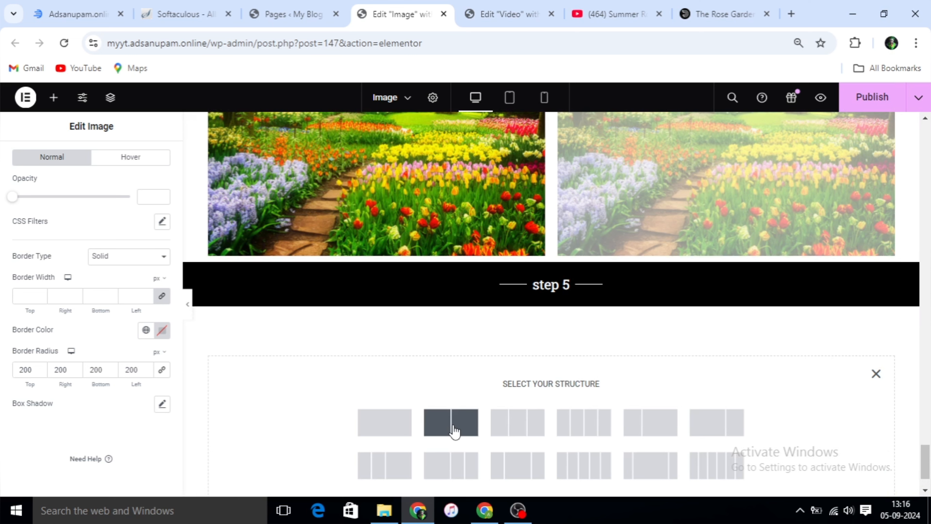
{"action": "left_click", "coordinate": [449, 426]}
{"action": "left_click", "coordinate": [376, 322]}
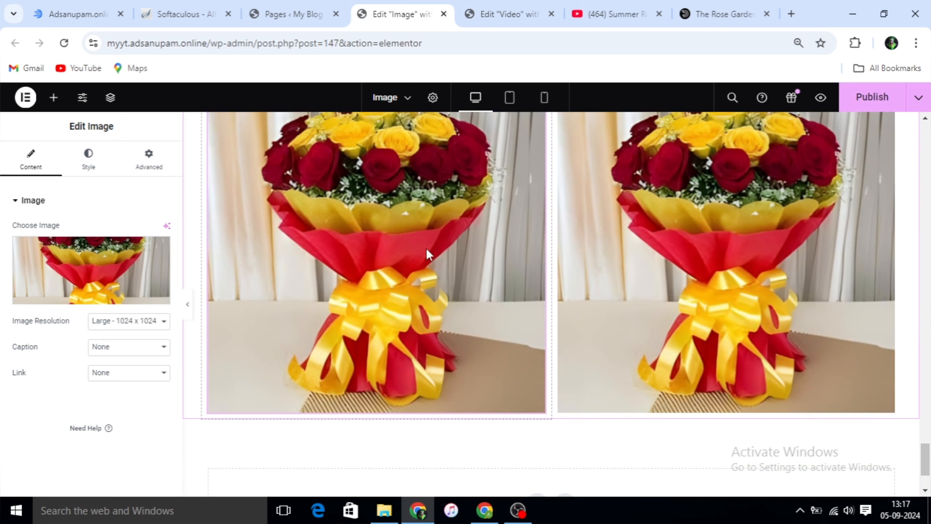
Step: Give the first bouquet image in step 5 a solid border 3 px wide in red #C12929
{"action": "left_click", "coordinate": [87, 172]}
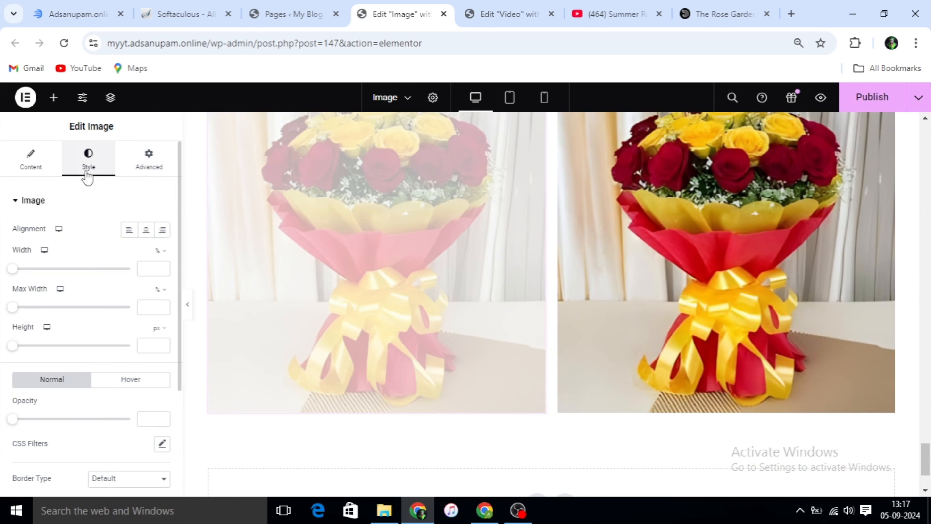
{"action": "scroll", "coordinate": [108, 286], "scroll_direction": "down", "scroll_amount": 4}
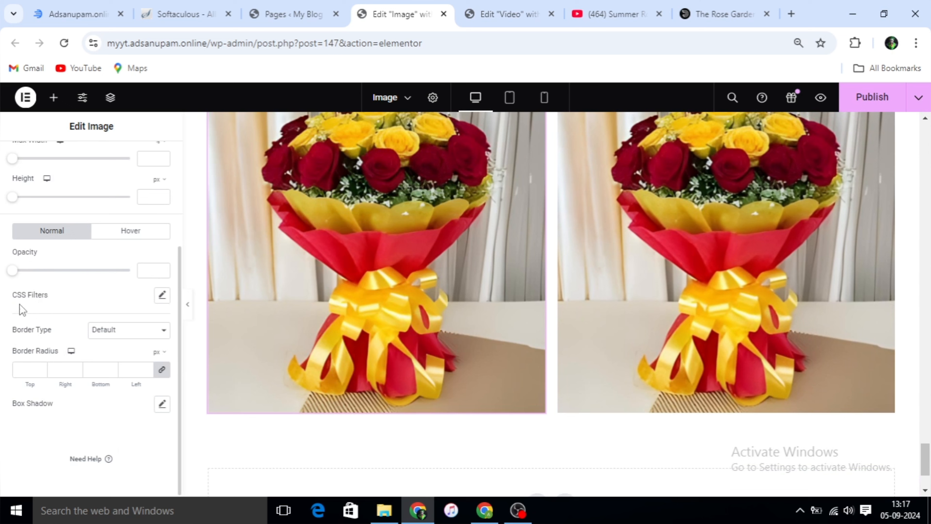
{"action": "left_click", "coordinate": [165, 331]}
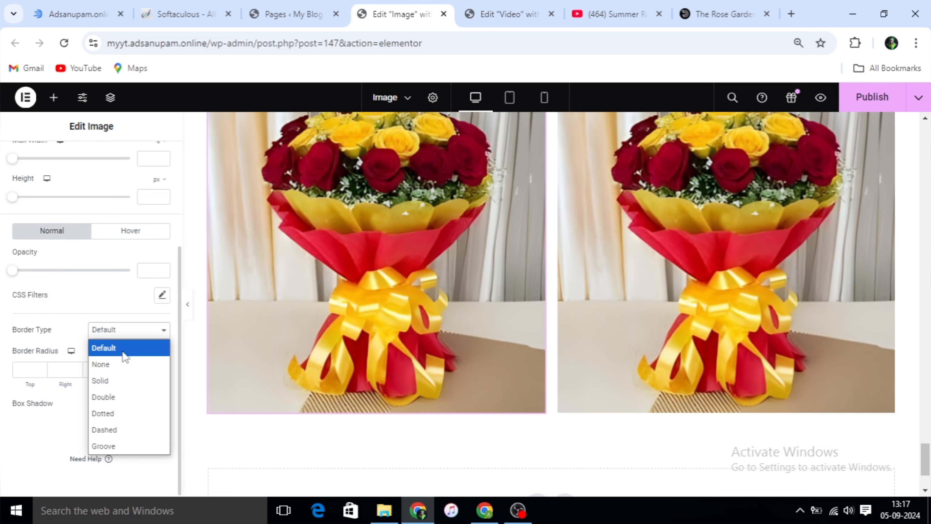
{"action": "left_click", "coordinate": [111, 382]}
{"action": "scroll", "coordinate": [83, 349], "scroll_direction": "down", "scroll_amount": 2}
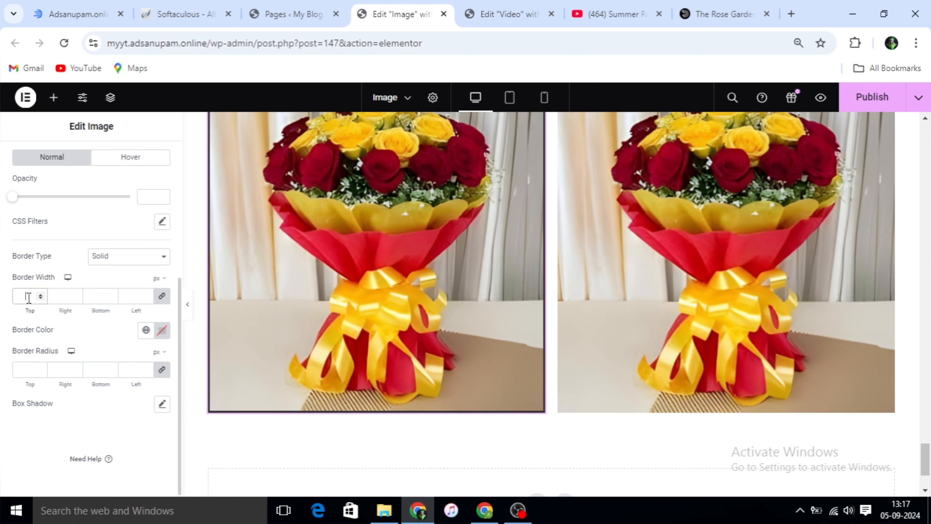
{"action": "left_click", "coordinate": [28, 297]}
{"action": "type", "text": "3"}
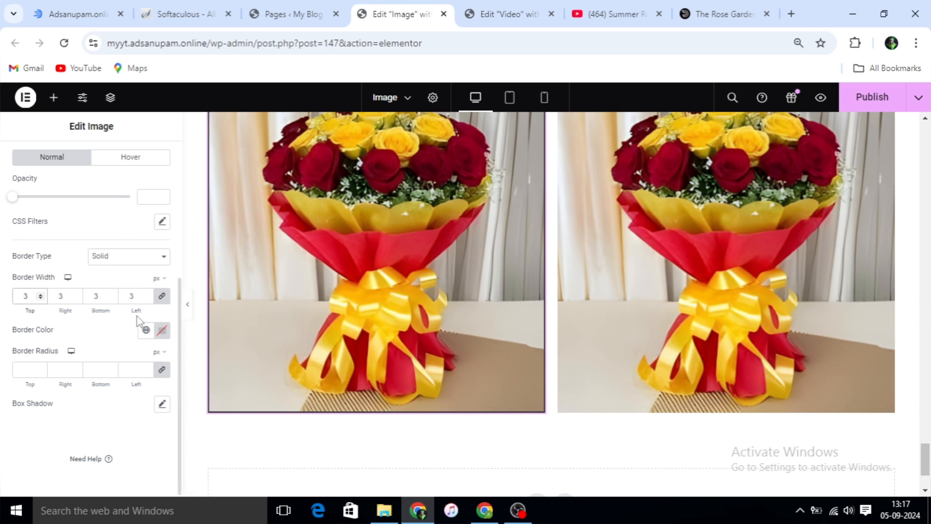
{"action": "left_click", "coordinate": [162, 330]}
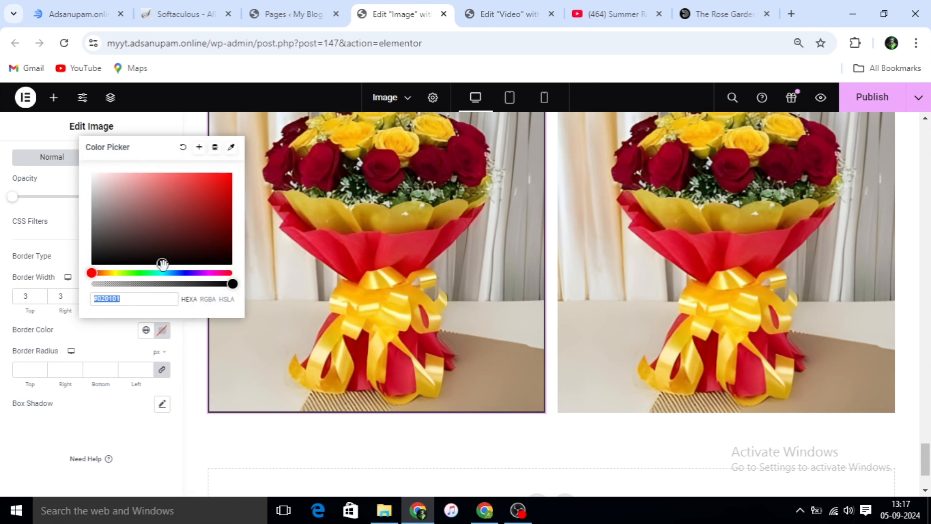
{"action": "left_click_drag", "start_coordinate": [162, 263], "coordinate": [203, 196]}
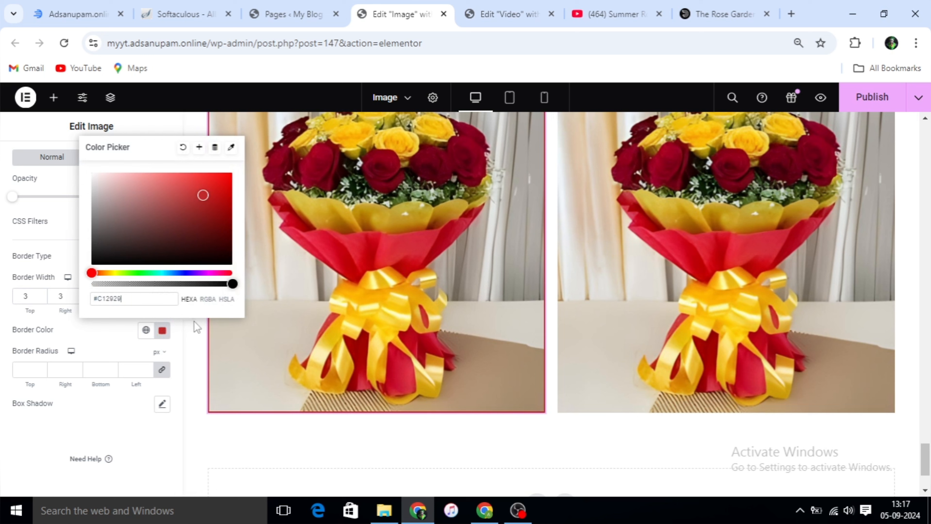
{"action": "left_click", "coordinate": [197, 372]}
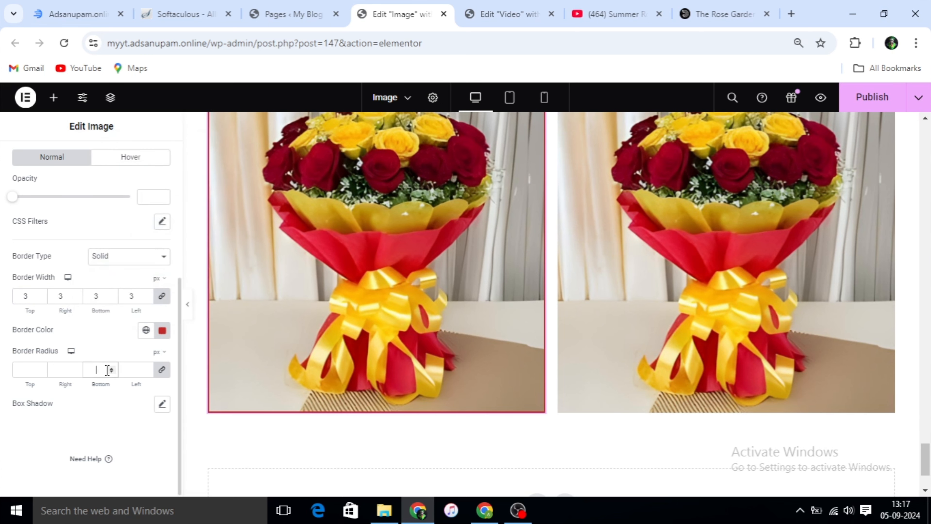
Step: Round all corners of the first bouquet image with a border radius of 300 px
{"action": "type", "text": "200"}
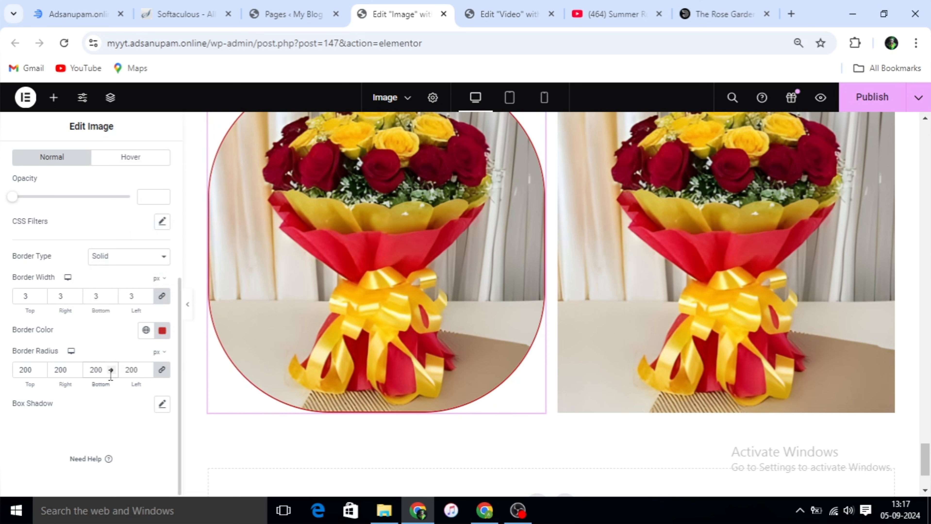
{"action": "key", "text": "Left"}
{"action": "key", "text": "Left"}
{"action": "key", "text": "BackSpace"}
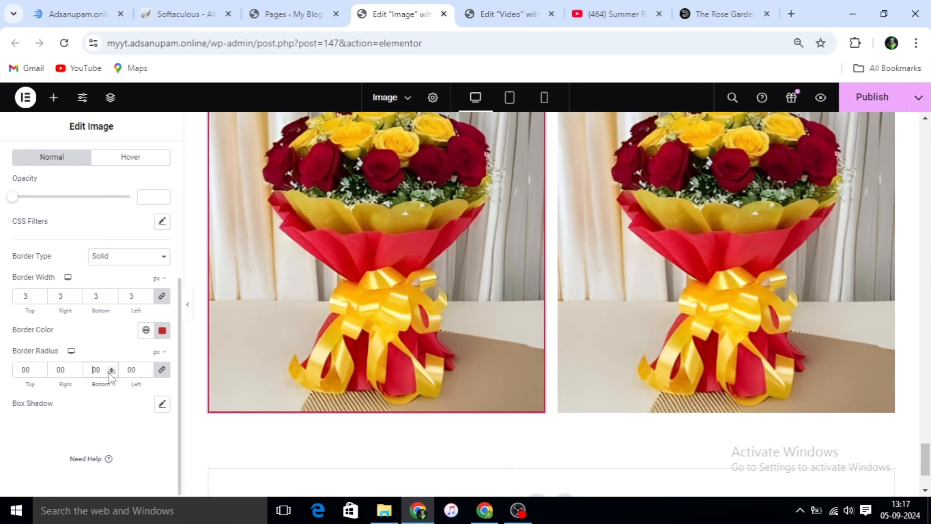
{"action": "type", "text": "3"}
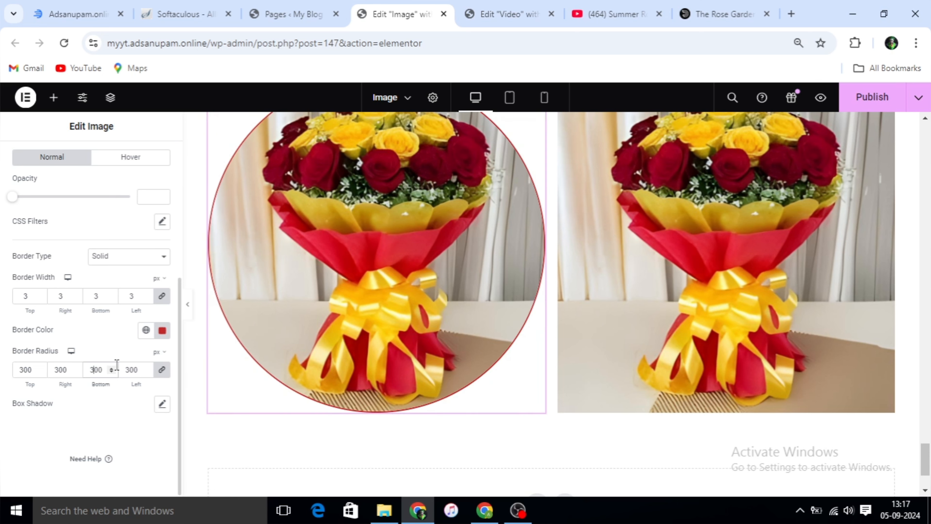
{"action": "scroll", "coordinate": [332, 308], "scroll_direction": "up", "scroll_amount": 2}
{"action": "scroll", "coordinate": [332, 312], "scroll_direction": "down", "scroll_amount": 2}
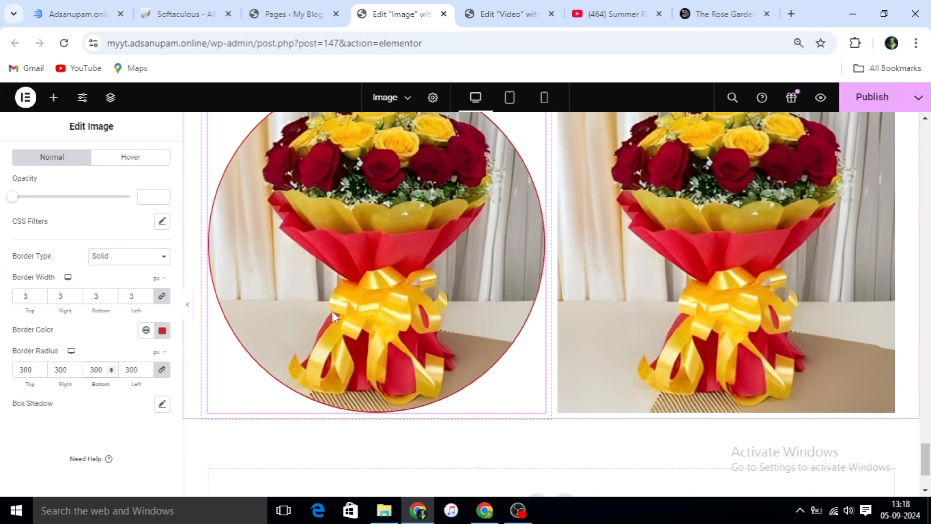
Step: Copy the first bouquet image and paste its style onto the second bouquet image in step 5
{"action": "scroll", "coordinate": [454, 325], "scroll_direction": "up", "scroll_amount": 1}
{"action": "scroll", "coordinate": [468, 245], "scroll_direction": "up", "scroll_amount": 1}
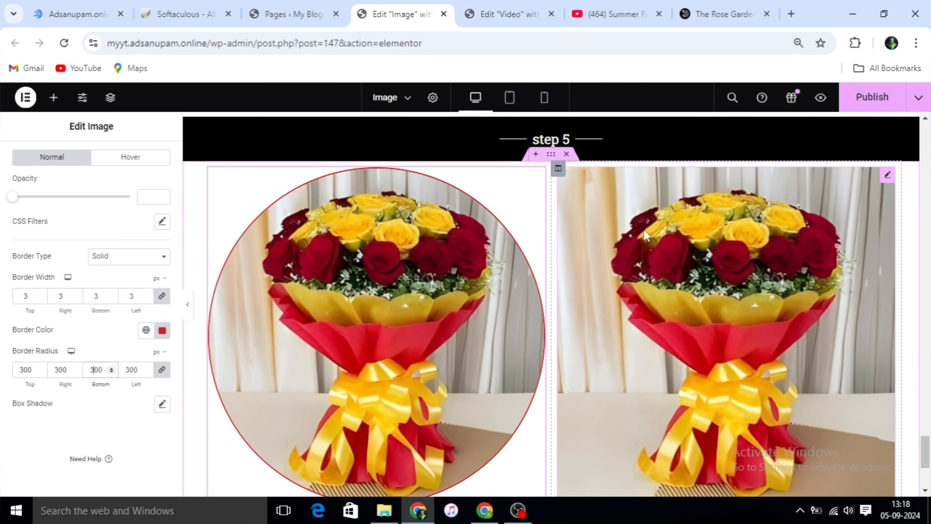
{"action": "left_click", "coordinate": [888, 175]}
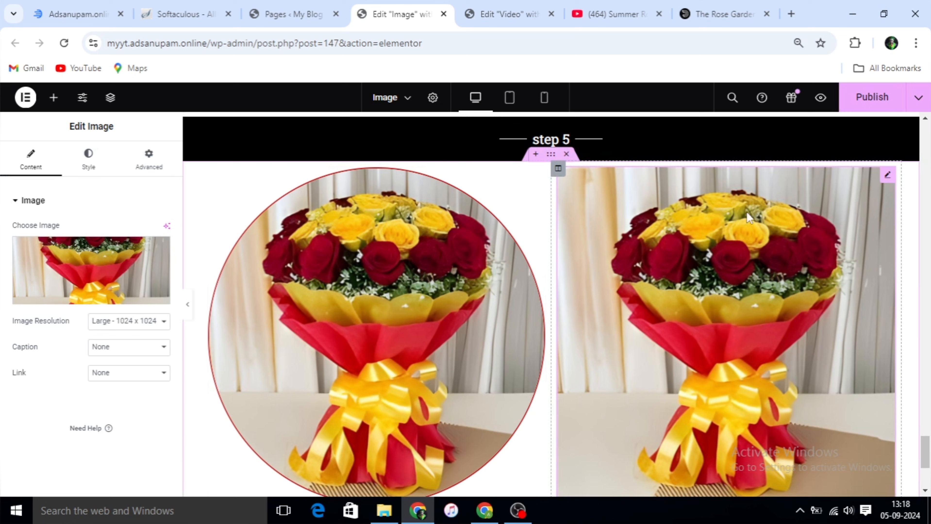
{"action": "right_click", "coordinate": [538, 175]}
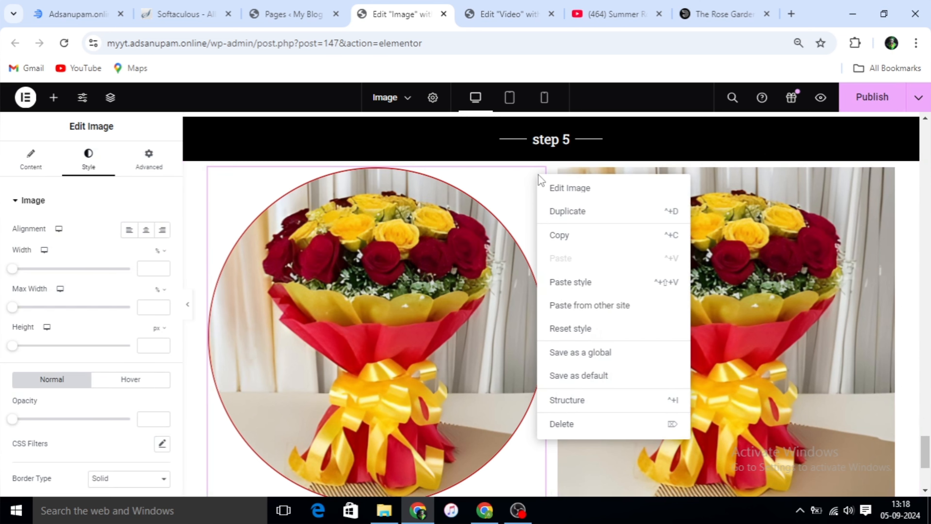
{"action": "left_click", "coordinate": [567, 237]}
{"action": "right_click", "coordinate": [888, 175]}
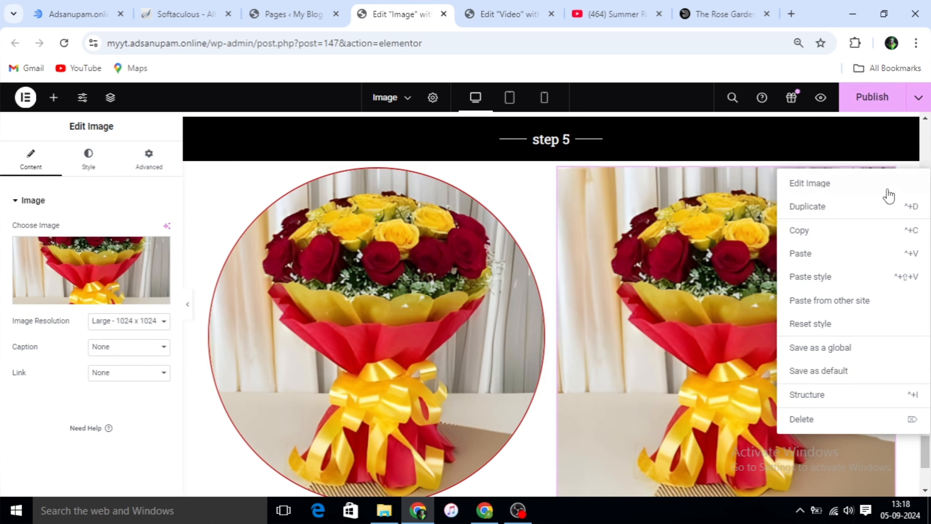
{"action": "left_click", "coordinate": [818, 286]}
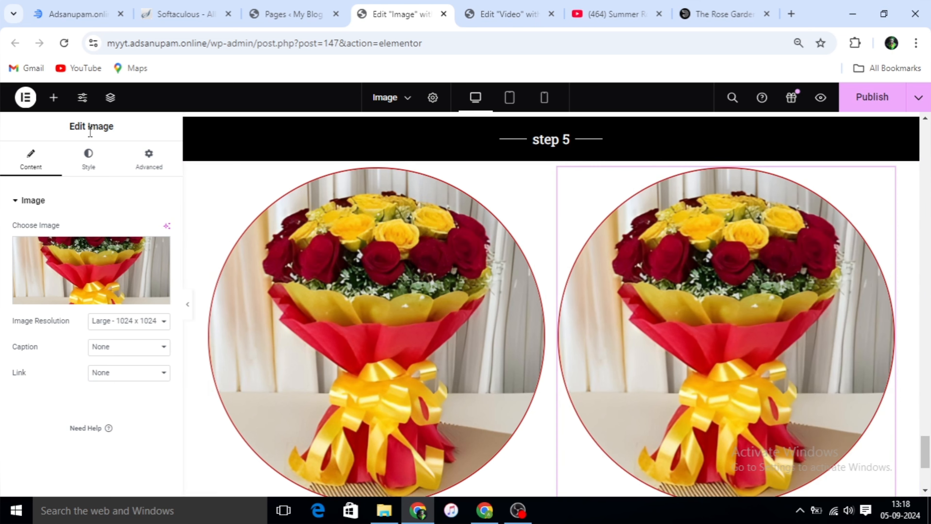
Step: Change the second bouquet image's border to yellow and set its width to 5 px on all sides
{"action": "left_click", "coordinate": [91, 159]}
{"action": "scroll", "coordinate": [78, 374], "scroll_direction": "down", "scroll_amount": 6}
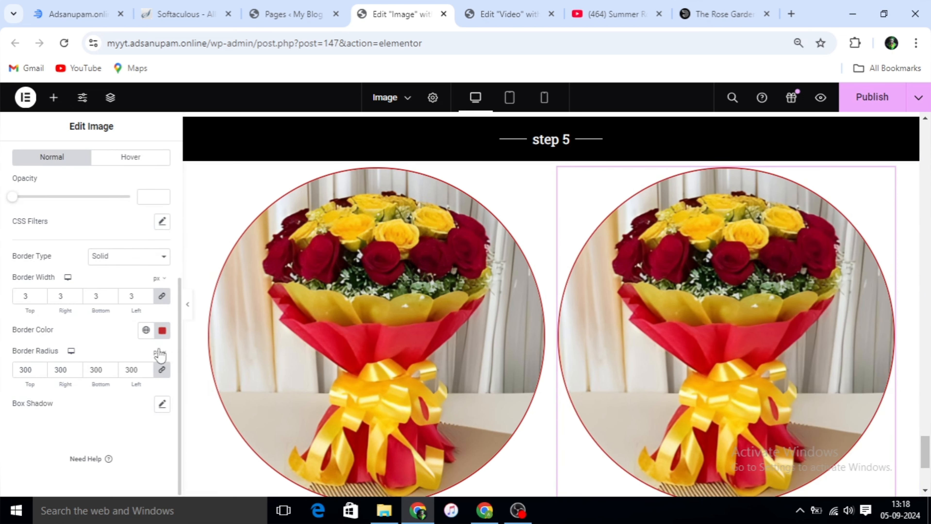
{"action": "left_click", "coordinate": [163, 329]}
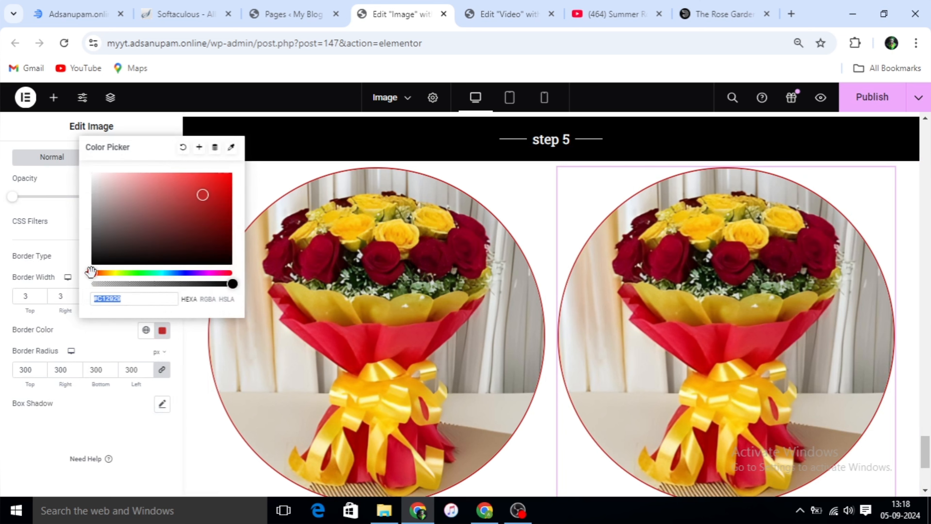
{"action": "left_click_drag", "start_coordinate": [91, 272], "coordinate": [116, 292]}
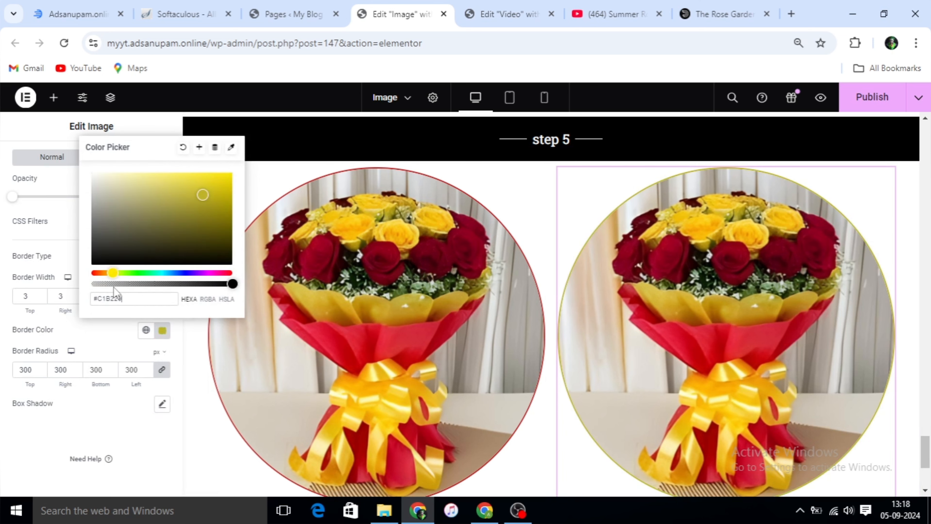
{"action": "left_click_drag", "start_coordinate": [206, 197], "coordinate": [232, 173]}
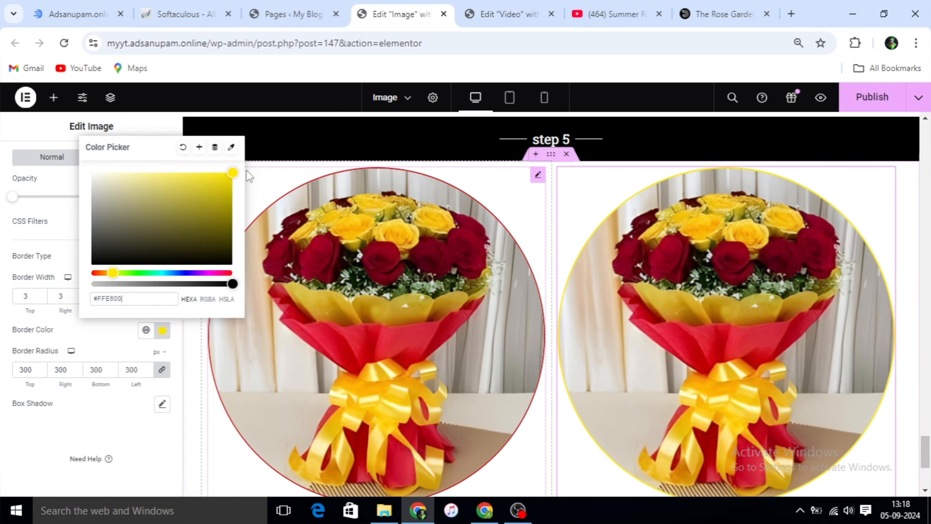
{"action": "left_click_drag", "start_coordinate": [34, 293], "coordinate": [19, 297]}
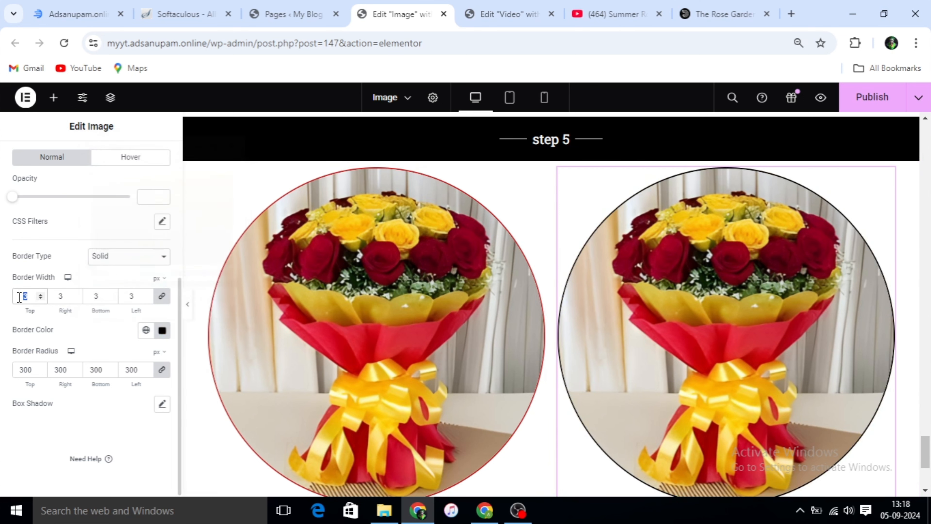
{"action": "type", "text": "5"}
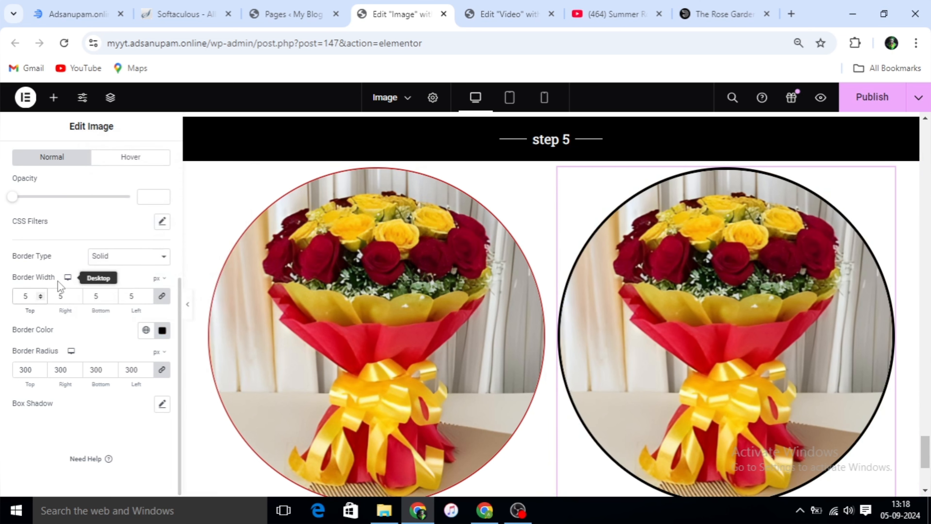
{"action": "left_click", "coordinate": [162, 331]}
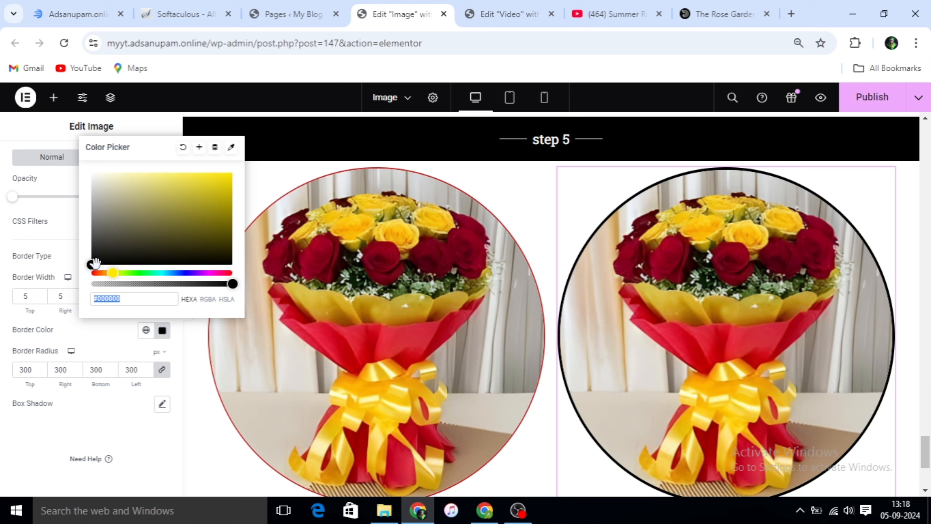
{"action": "mouse_move", "coordinate": [94, 263]}
{"action": "left_mouse_down"}
{"action": "mouse_move", "coordinate": [230, 179]}
{"action": "mouse_move", "coordinate": [216, 170]}
{"action": "mouse_move", "coordinate": [213, 199]}
{"action": "mouse_move", "coordinate": [218, 180]}
{"action": "left_mouse_up"}
{"action": "left_click", "coordinate": [57, 221]}
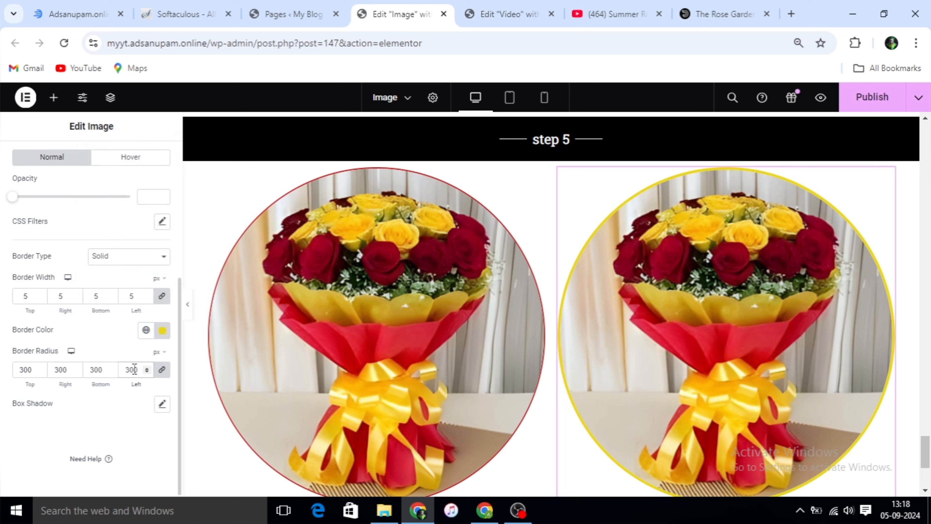
Step: Unlink the second bouquet image's border radius values and set Left to 400 px and Bottom to 100 px
{"action": "left_click", "coordinate": [162, 370]}
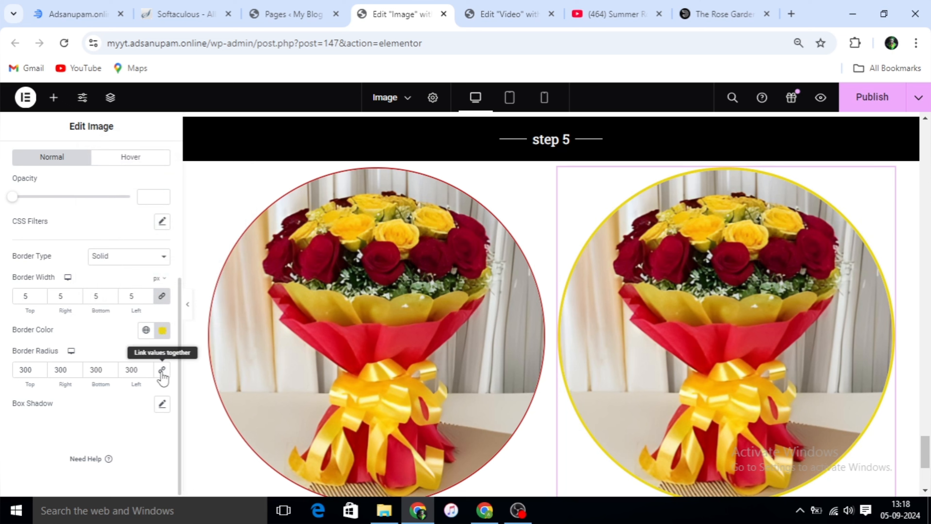
{"action": "left_click", "coordinate": [130, 370]}
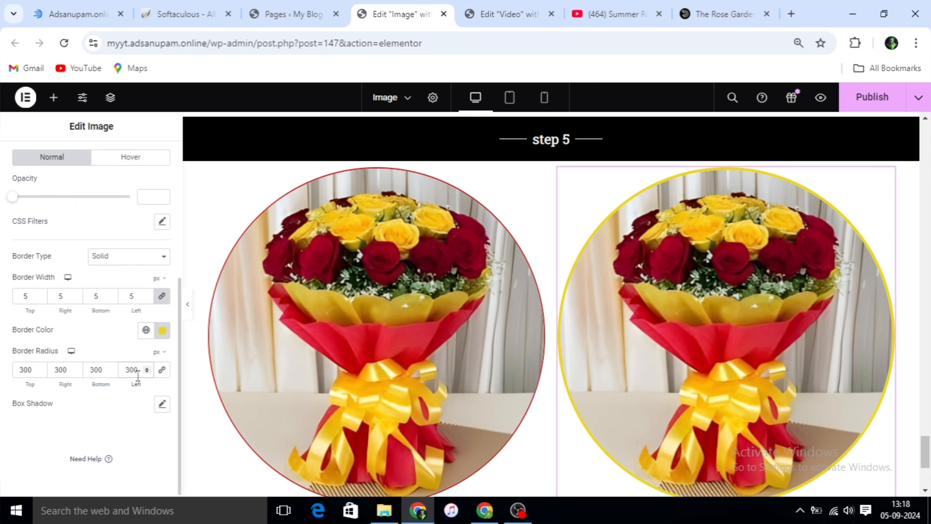
{"action": "key", "text": "BackSpace"}
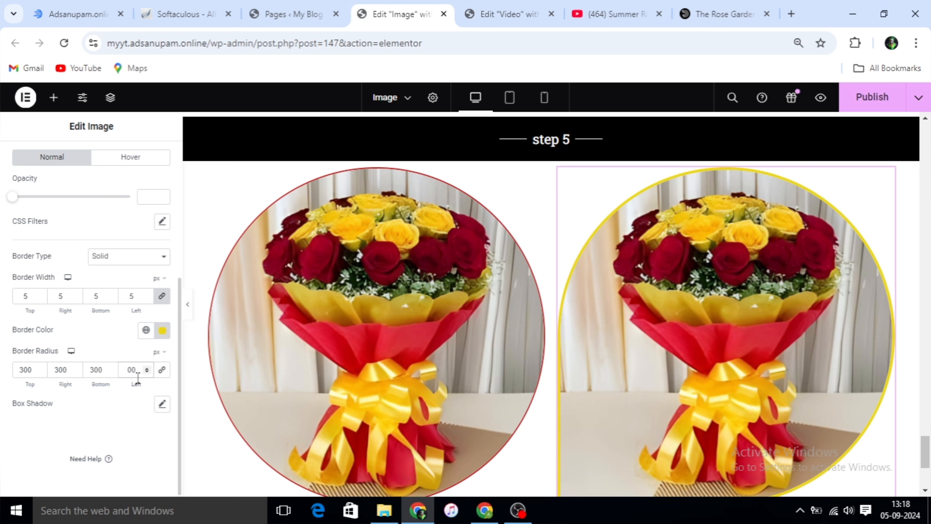
{"action": "type", "text": "4"}
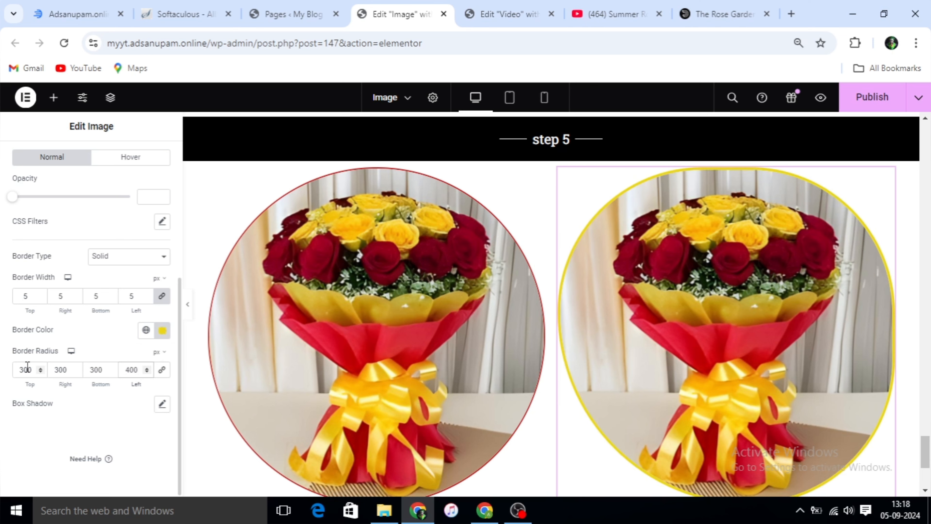
{"action": "left_click", "coordinate": [95, 370]}
{"action": "key", "text": "BackSpace"}
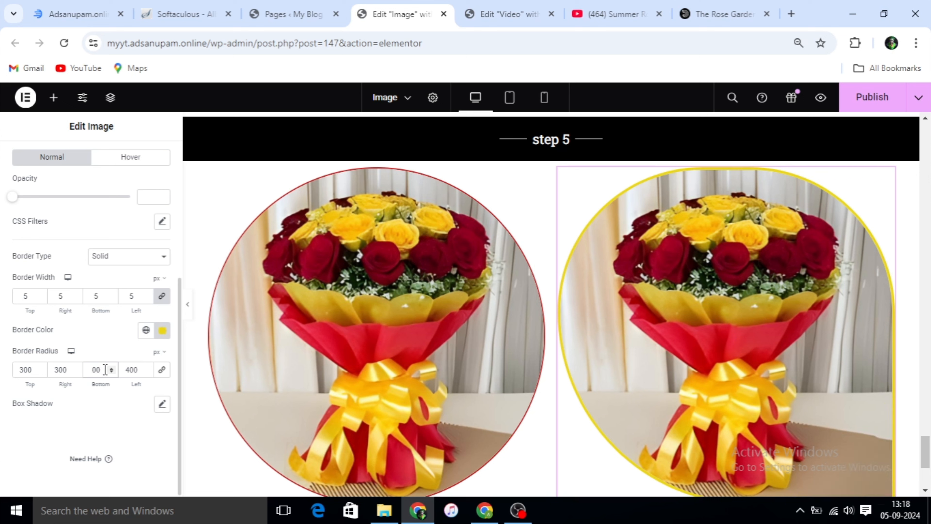
{"action": "type", "text": "1"}
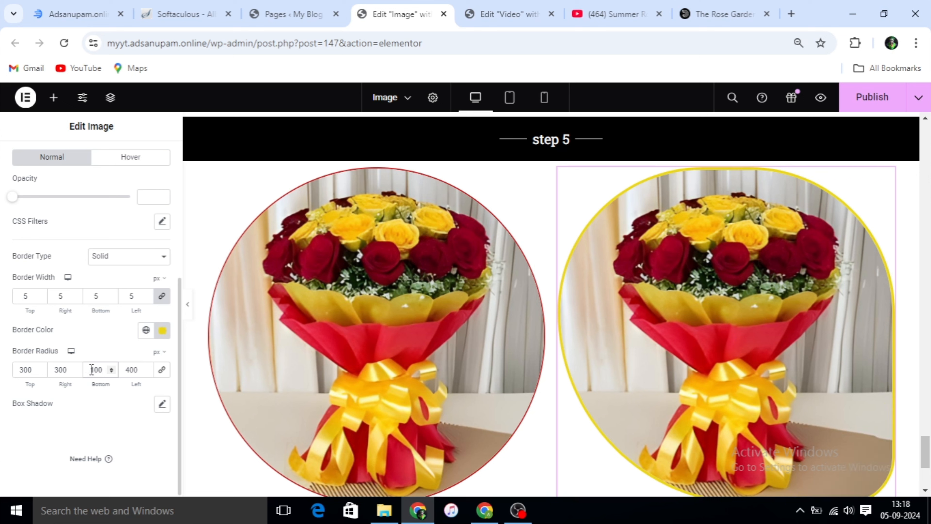
{"action": "scroll", "coordinate": [61, 329], "scroll_direction": "up", "scroll_amount": 5}
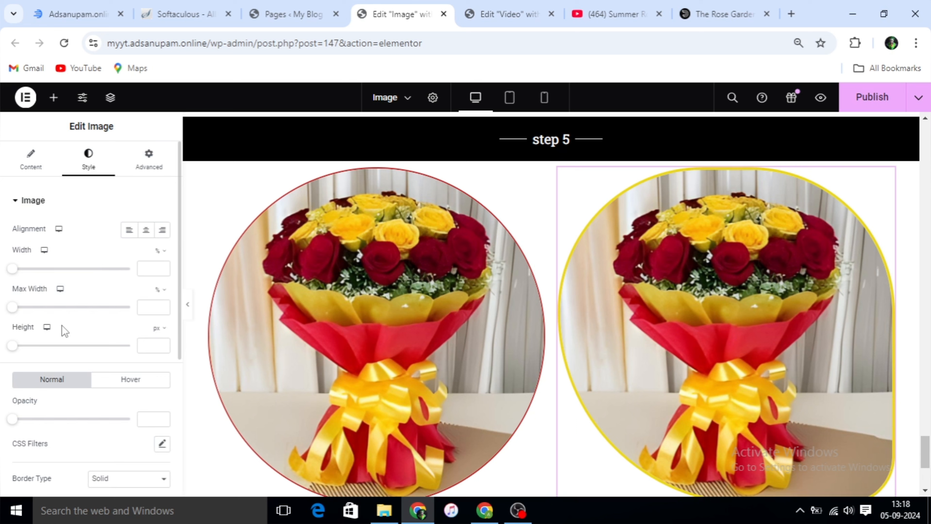
Step: Set the Top border radius of the second bouquet image to 100 px
{"action": "scroll", "coordinate": [64, 332], "scroll_direction": "down", "scroll_amount": 3}
{"action": "scroll", "coordinate": [66, 330], "scroll_direction": "down", "scroll_amount": 2}
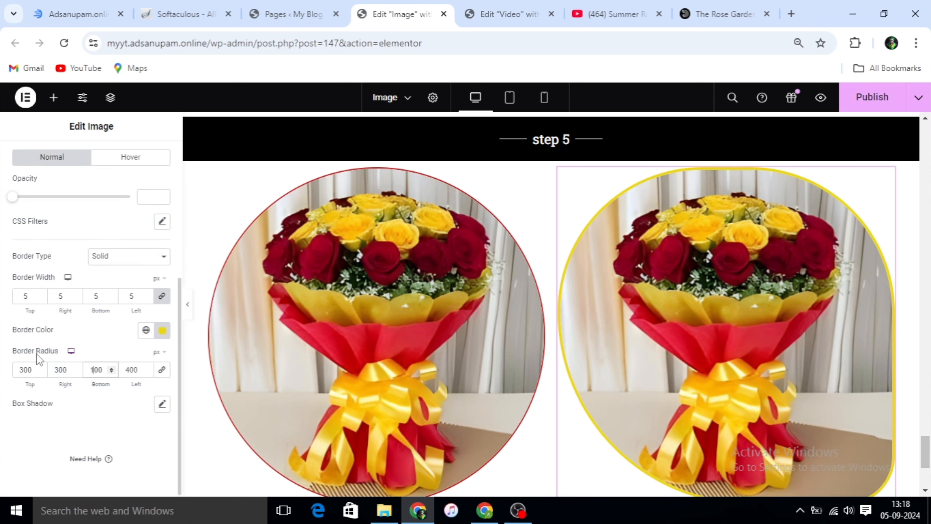
{"action": "left_click", "coordinate": [24, 368]}
{"action": "key", "text": "BackSpace"}
{"action": "type", "text": "1"}
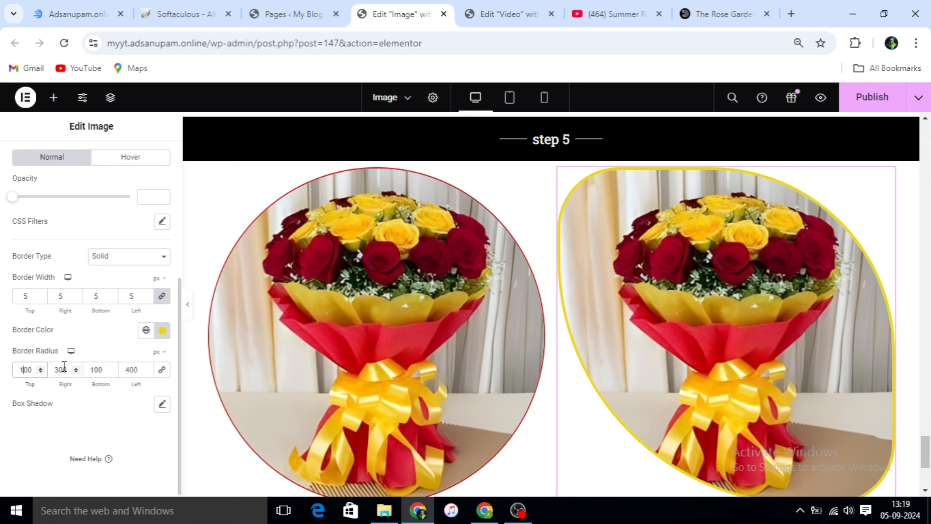
{"action": "scroll", "coordinate": [685, 375], "scroll_direction": "down", "scroll_amount": 5}
{"action": "scroll", "coordinate": [686, 376], "scroll_direction": "up", "scroll_amount": 5}
{"action": "scroll", "coordinate": [682, 378], "scroll_direction": "down", "scroll_amount": 5}
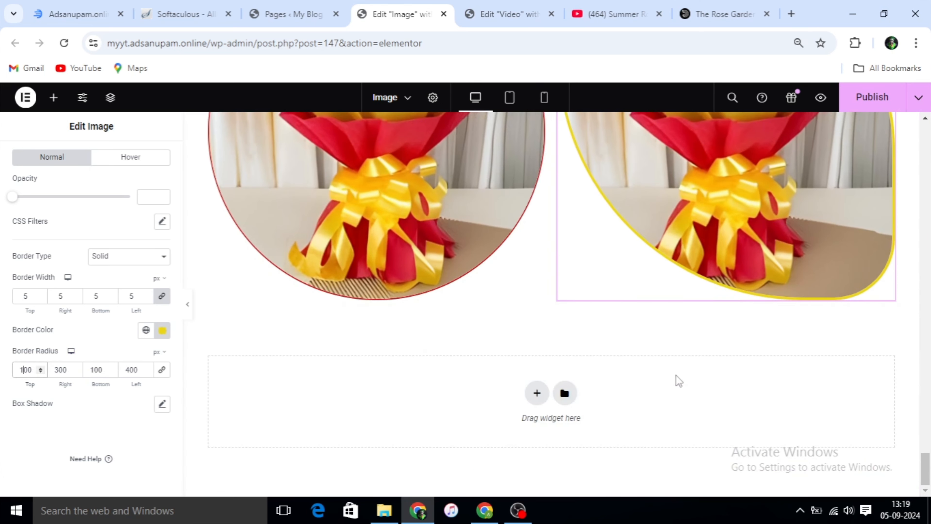
{"action": "scroll", "coordinate": [90, 368], "scroll_direction": "up", "scroll_amount": 2}
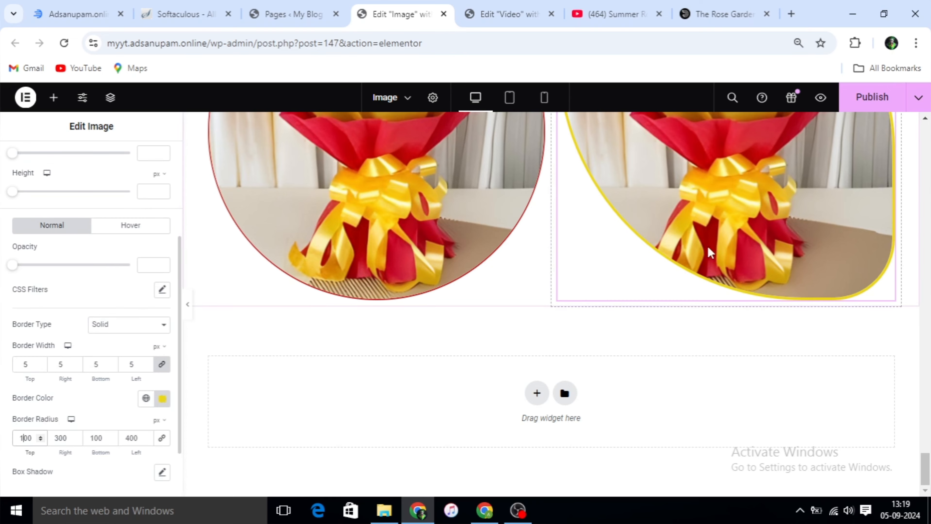
{"action": "scroll", "coordinate": [712, 287], "scroll_direction": "up", "scroll_amount": 6}
{"action": "scroll", "coordinate": [473, 325], "scroll_direction": "down", "scroll_amount": 2}
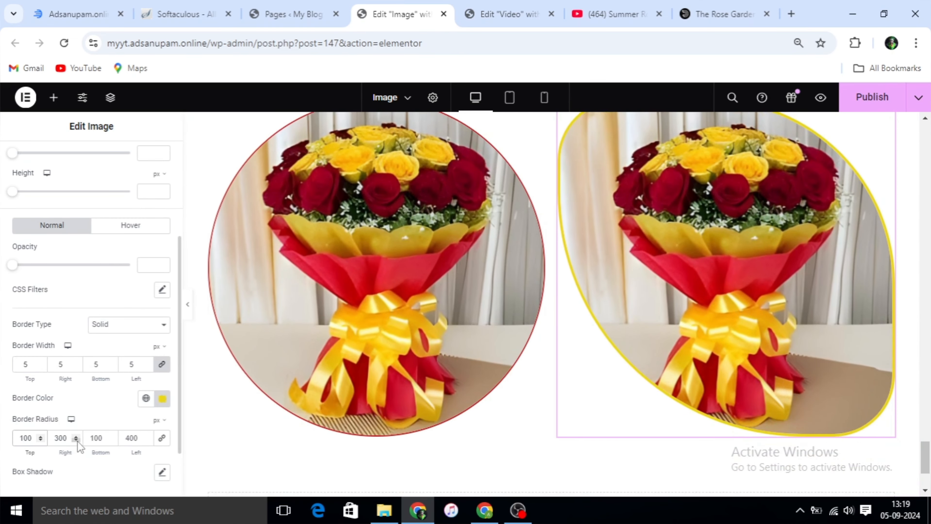
Step: Set the Right border radius of the second bouquet image to 400 px
{"action": "left_click", "coordinate": [59, 436]}
{"action": "key", "text": "BackSpace"}
{"action": "type", "text": "4"}
{"action": "scroll", "coordinate": [608, 329], "scroll_direction": "up", "scroll_amount": 3}
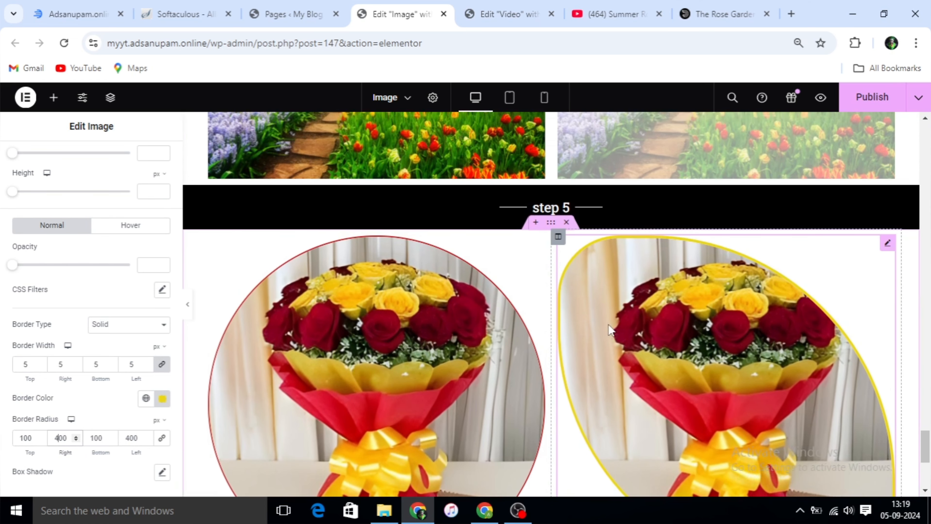
{"action": "scroll", "coordinate": [609, 327], "scroll_direction": "down", "scroll_amount": 2}
{"action": "scroll", "coordinate": [612, 327], "scroll_direction": "up", "scroll_amount": 2}
{"action": "scroll", "coordinate": [602, 330], "scroll_direction": "down", "scroll_amount": 1}
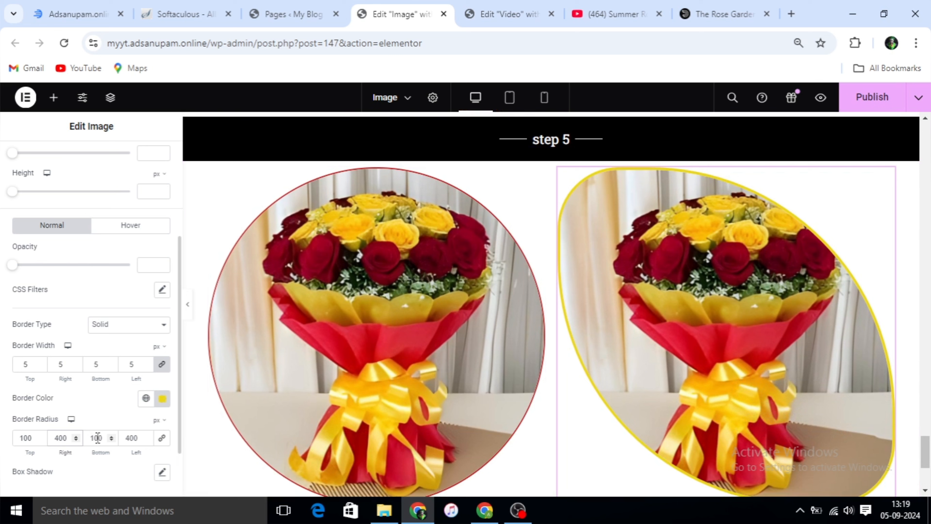
Step: Set the Bottom border radius of the second bouquet image to 200 px
{"action": "left_click", "coordinate": [95, 438]}
{"action": "key", "text": "BackSpace"}
{"action": "type", "text": "2"}
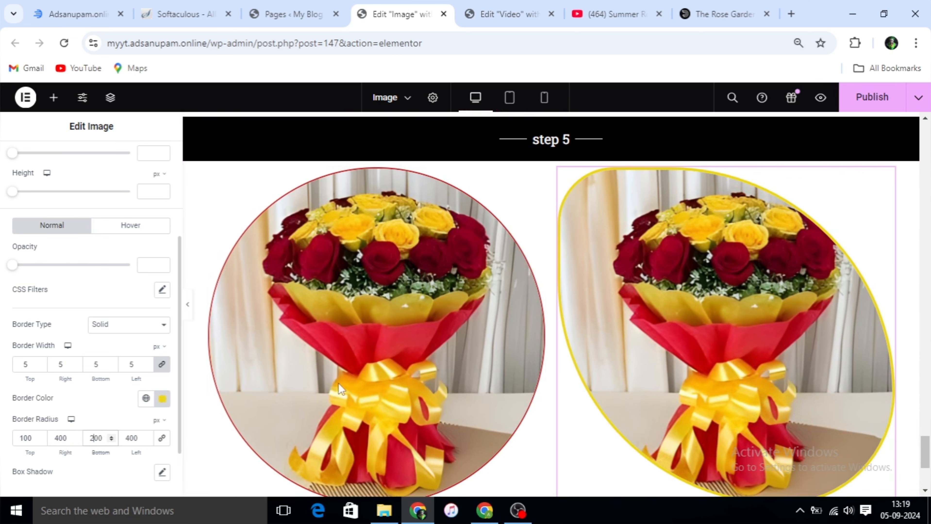
{"action": "scroll", "coordinate": [720, 312], "scroll_direction": "down", "scroll_amount": 4}
{"action": "scroll", "coordinate": [743, 317], "scroll_direction": "up", "scroll_amount": 2}
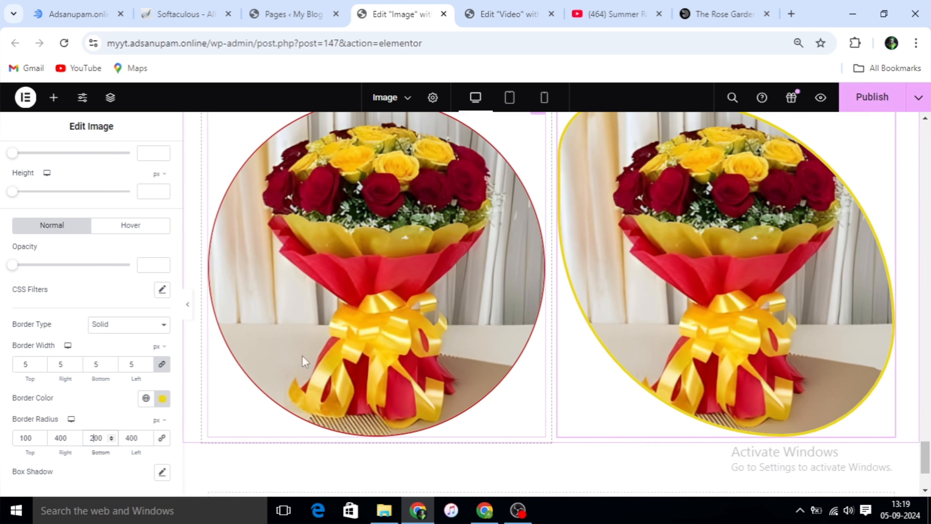
{"action": "scroll", "coordinate": [59, 462], "scroll_direction": "down", "scroll_amount": 2}
{"action": "scroll", "coordinate": [83, 434], "scroll_direction": "up", "scroll_amount": 2}
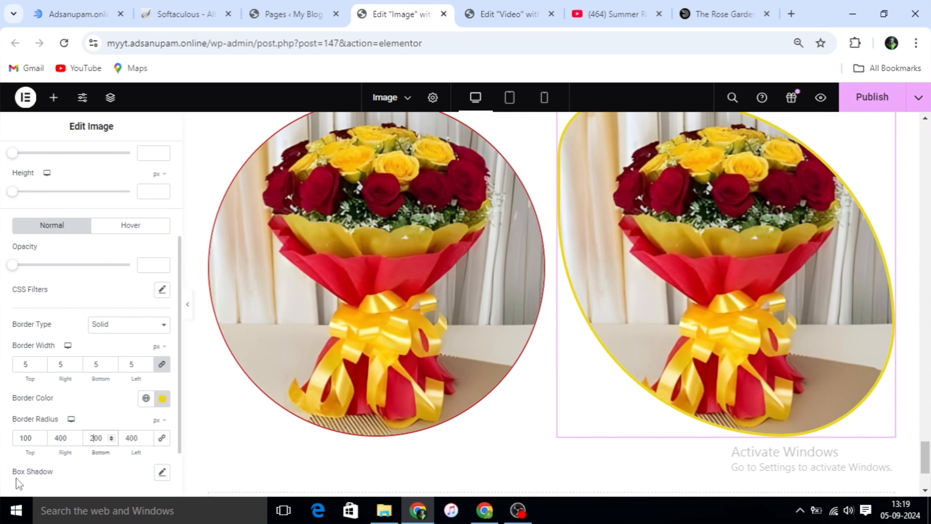
Step: Add a box shadow to the second bouquet image and colour it yellow, rgba(227, 201, 21, 0.64)
{"action": "left_click", "coordinate": [163, 473]}
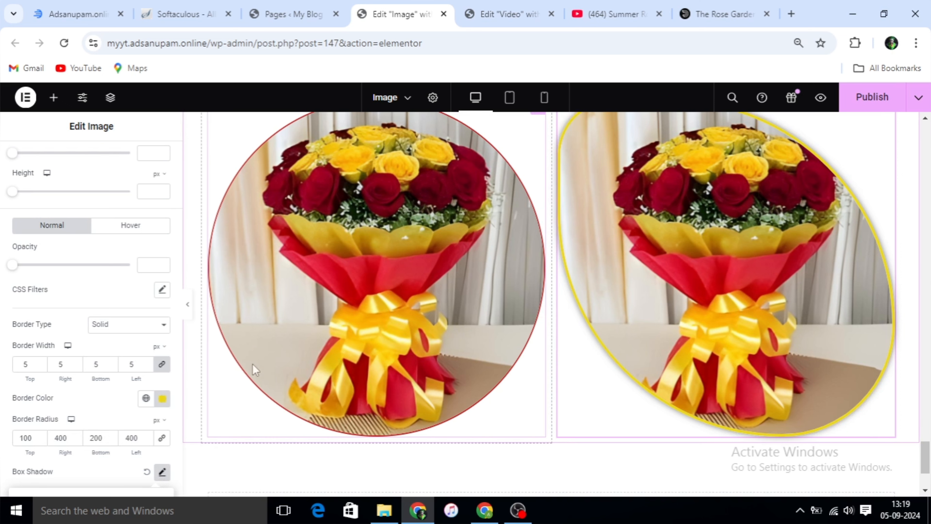
{"action": "scroll", "coordinate": [138, 447], "scroll_direction": "down", "scroll_amount": 2}
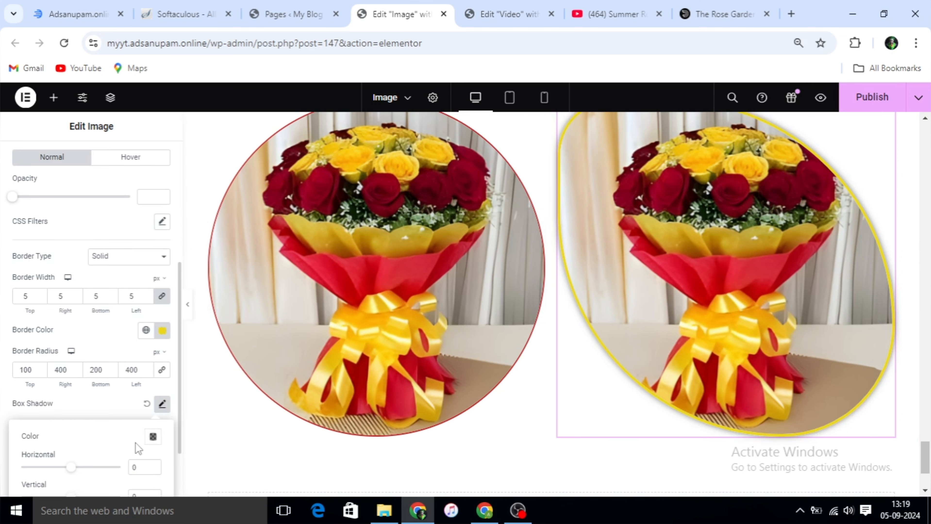
{"action": "left_click", "coordinate": [153, 437]}
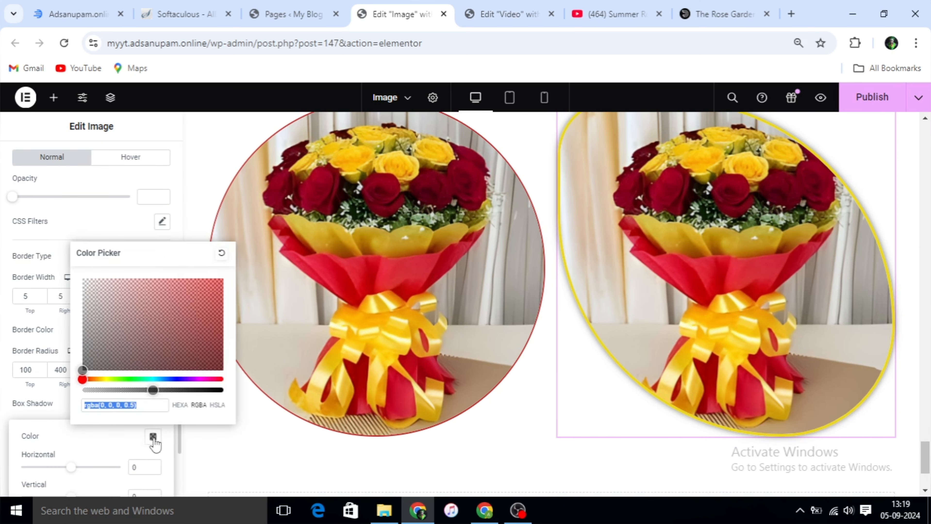
{"action": "left_click", "coordinate": [103, 380]}
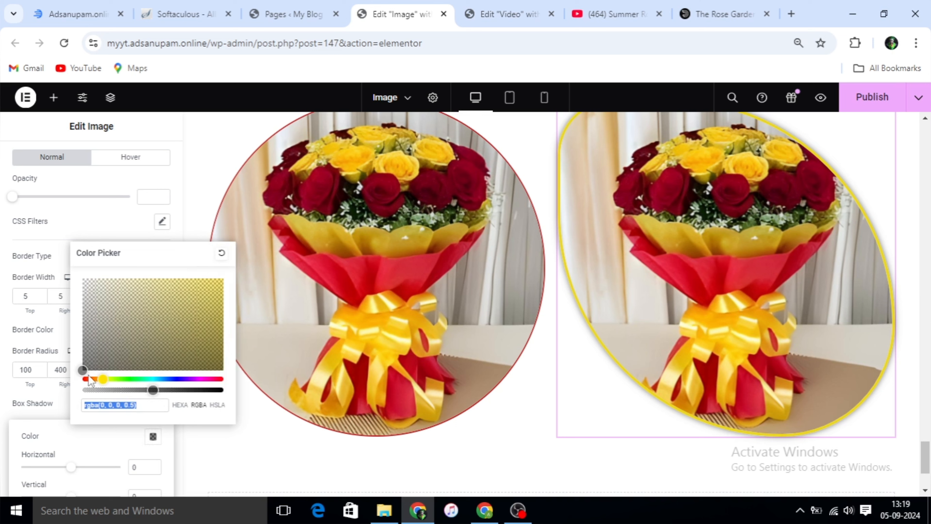
{"action": "left_click_drag", "start_coordinate": [111, 366], "coordinate": [209, 289]}
{"action": "left_click", "coordinate": [200, 315]}
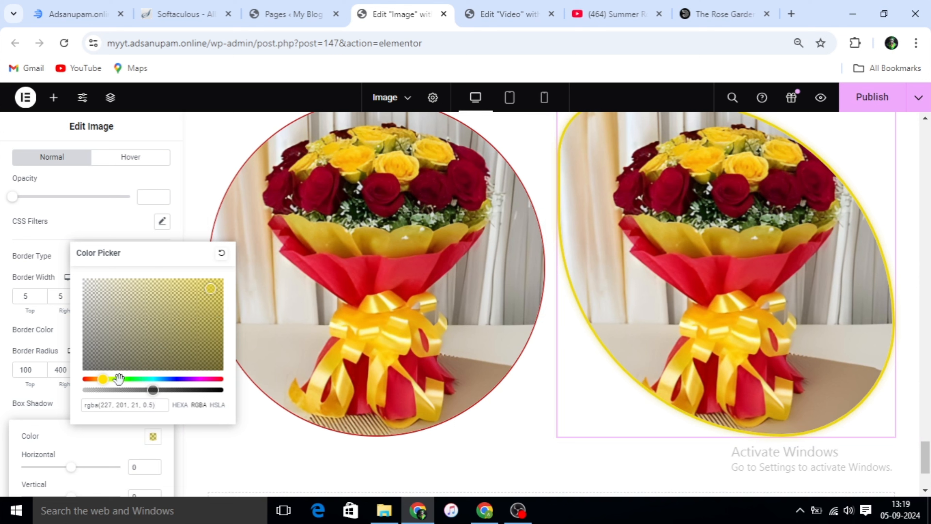
{"action": "left_click_drag", "start_coordinate": [154, 390], "coordinate": [173, 391]}
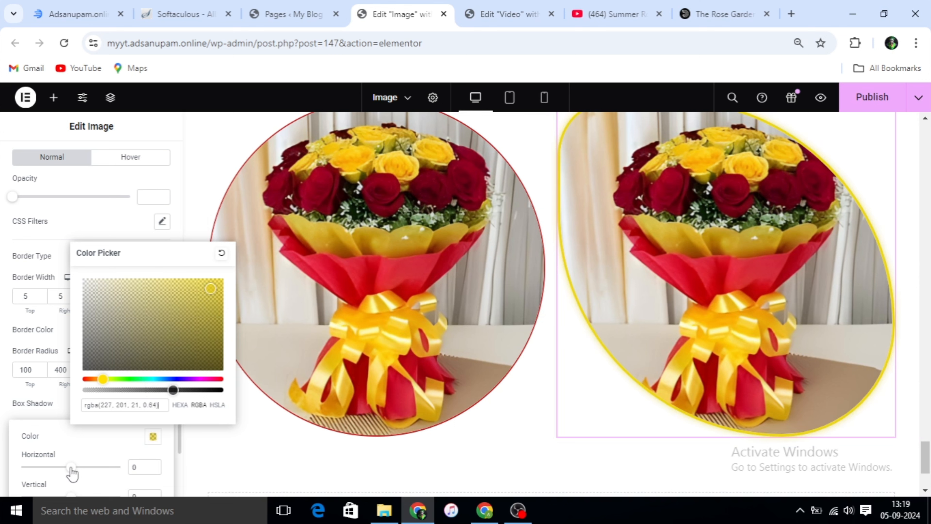
Step: Set the yellow box shadow's horizontal offset to 41 and its blur to 11
{"action": "left_click_drag", "start_coordinate": [70, 472], "coordinate": [93, 476]}
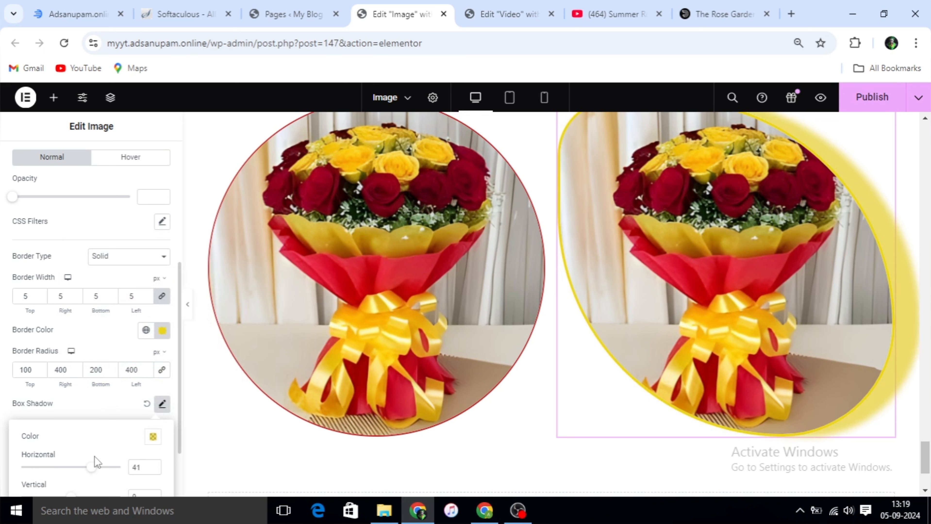
{"action": "scroll", "coordinate": [94, 466], "scroll_direction": "down", "scroll_amount": 2}
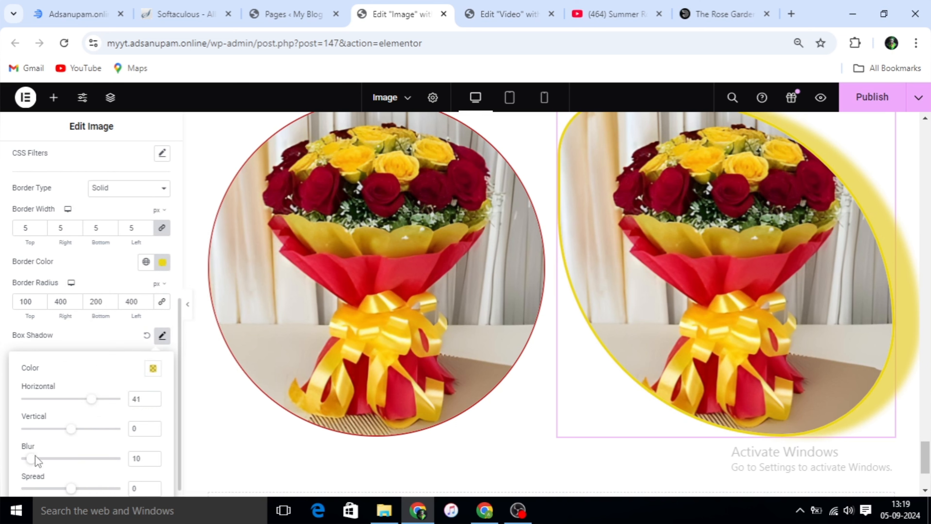
{"action": "mouse_move", "coordinate": [37, 464]}
{"action": "left_mouse_down"}
{"action": "mouse_move", "coordinate": [98, 475]}
{"action": "mouse_move", "coordinate": [39, 468]}
{"action": "left_mouse_up"}
{"action": "scroll", "coordinate": [96, 437], "scroll_direction": "up", "scroll_amount": 2}
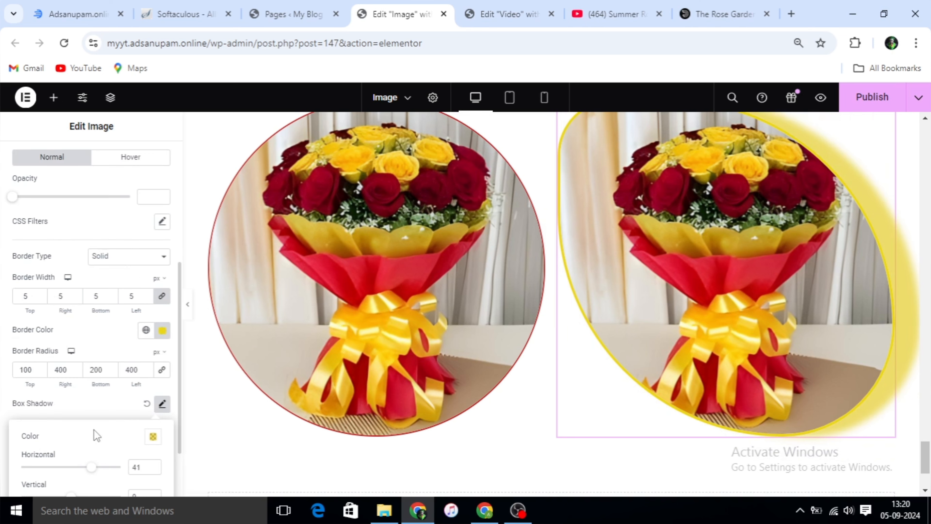
{"action": "scroll", "coordinate": [80, 453], "scroll_direction": "down", "scroll_amount": 2}
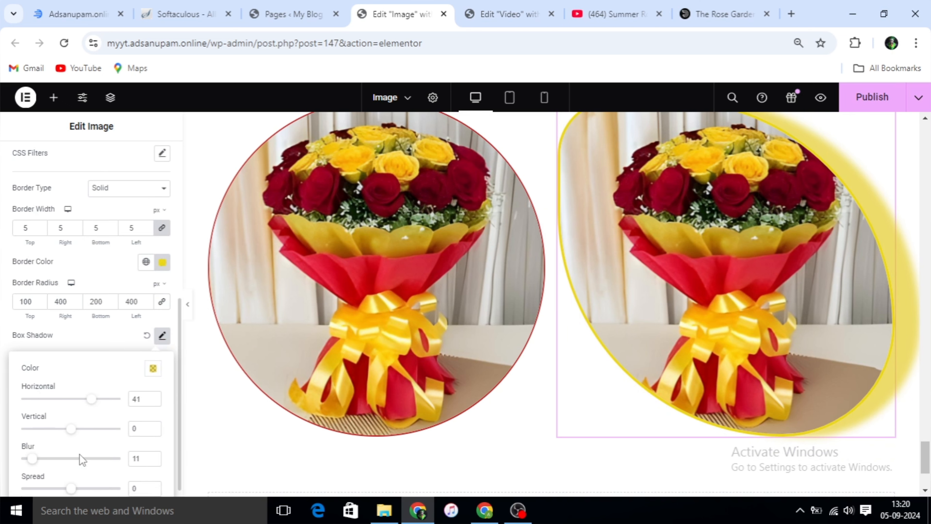
Step: Set the yellow box shadow's vertical offset to 7 and its spread to -16
{"action": "left_click", "coordinate": [45, 431]}
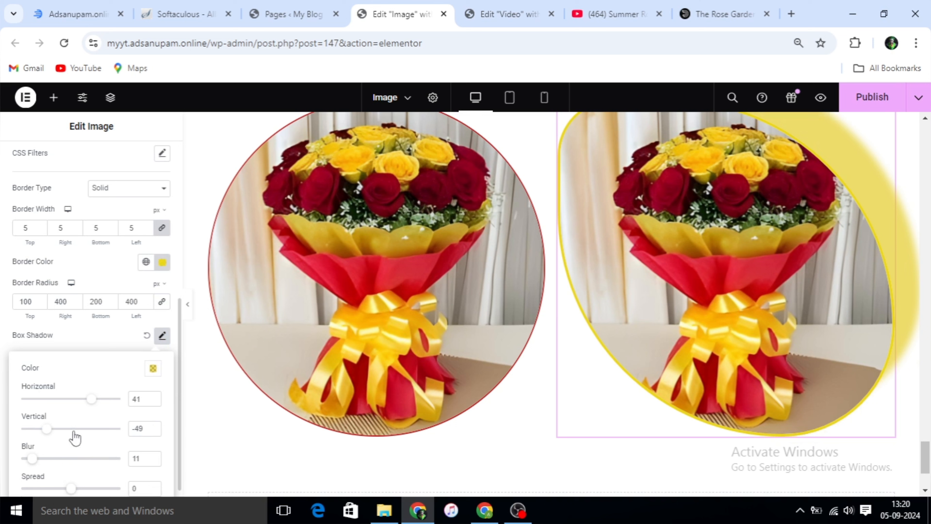
{"action": "left_click", "coordinate": [96, 430]}
{"action": "left_click_drag", "start_coordinate": [101, 436], "coordinate": [71, 435]}
{"action": "scroll", "coordinate": [64, 484], "scroll_direction": "down", "scroll_amount": 1}
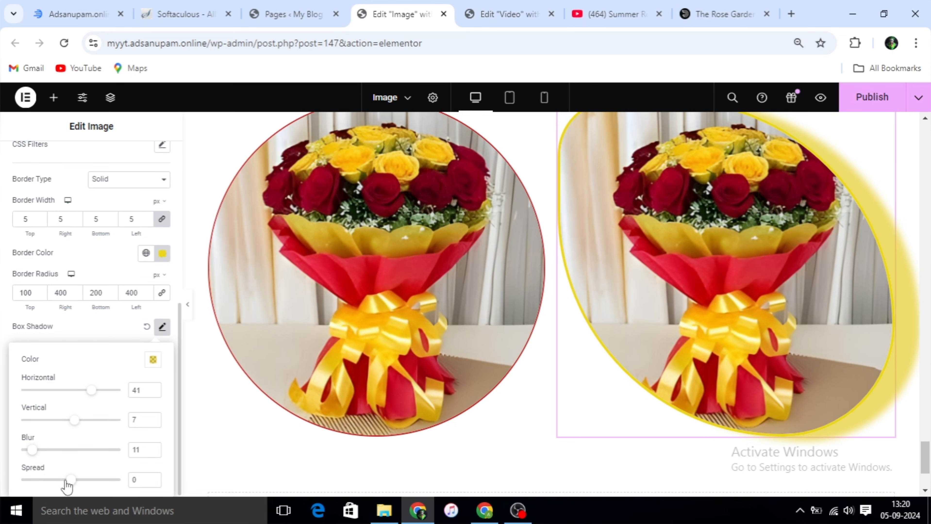
{"action": "mouse_move", "coordinate": [71, 484]}
{"action": "left_mouse_down"}
{"action": "mouse_move", "coordinate": [135, 479]}
{"action": "mouse_move", "coordinate": [31, 478]}
{"action": "mouse_move", "coordinate": [74, 482]}
{"action": "mouse_move", "coordinate": [63, 485]}
{"action": "left_mouse_up"}
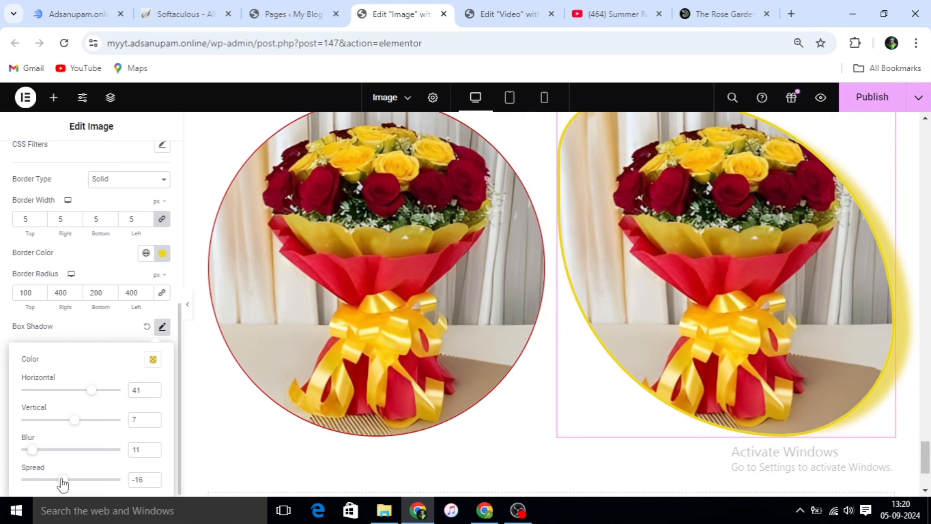
Step: Set the Right border radius of the second bouquet image to 300 px
{"action": "left_click", "coordinate": [60, 292]}
{"action": "scroll", "coordinate": [70, 310], "scroll_direction": "up", "scroll_amount": 3}
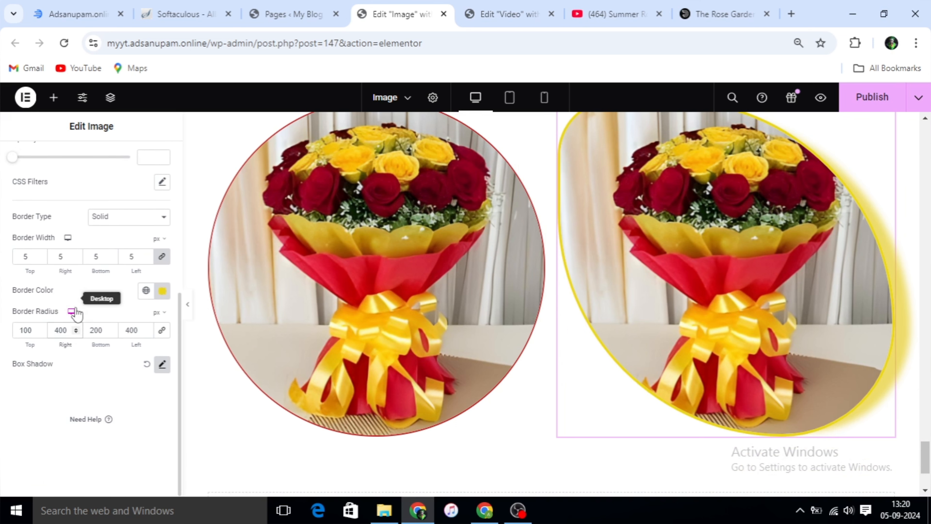
{"action": "key", "text": "BackSpace"}
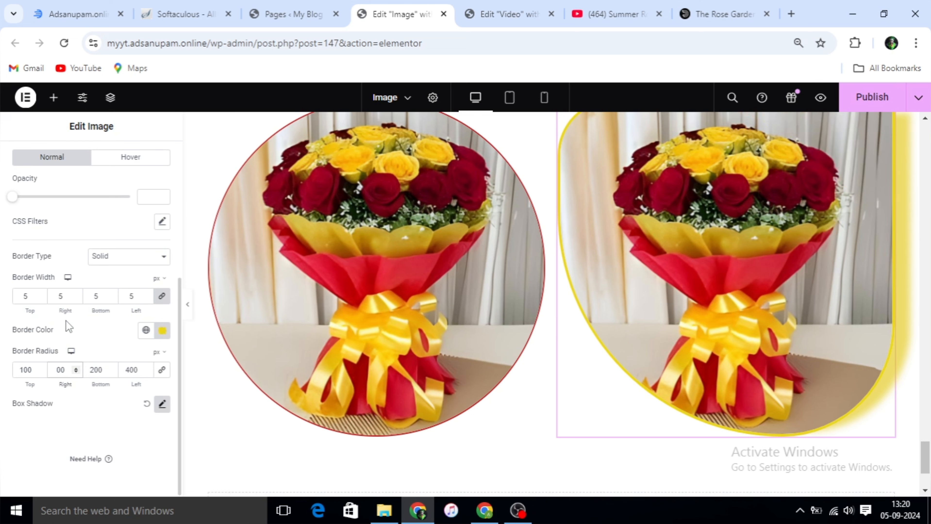
{"action": "type", "text": "3"}
{"action": "scroll", "coordinate": [790, 245], "scroll_direction": "up", "scroll_amount": 3}
{"action": "scroll", "coordinate": [790, 245], "scroll_direction": "down", "scroll_amount": 5}
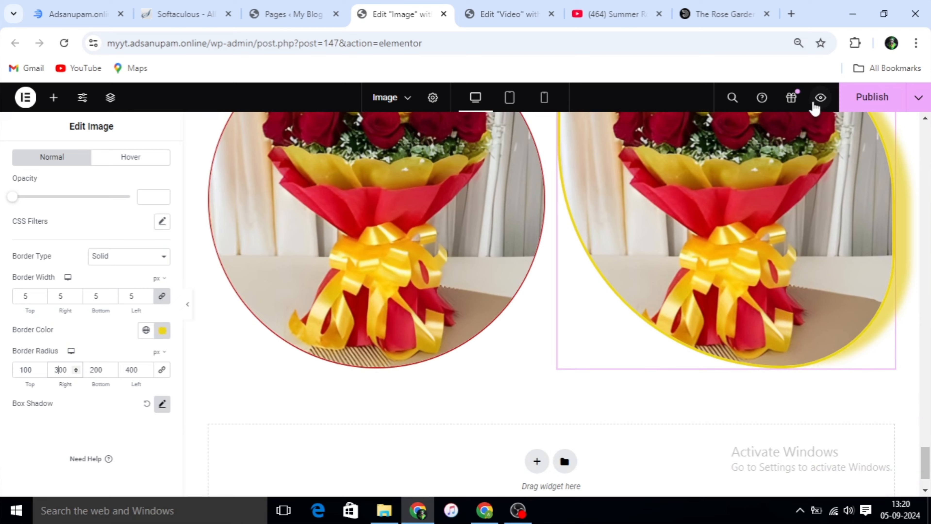
Step: Preview the page and examine the two bouquet images in the step 5 section
{"action": "left_click", "coordinate": [805, 102]}
{"action": "key", "text": "ctrl+a"}
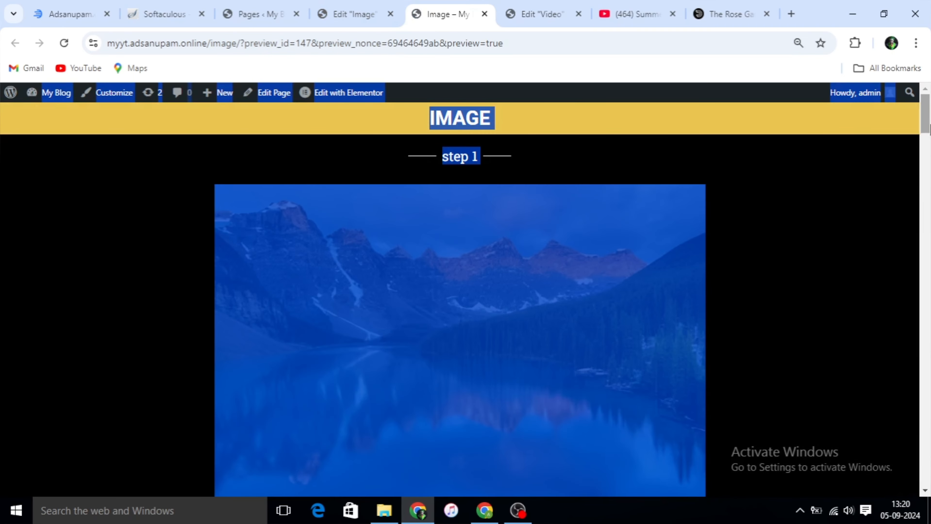
{"action": "left_click_drag", "start_coordinate": [927, 124], "coordinate": [928, 438]}
{"action": "left_click", "coordinate": [773, 285]}
{"action": "scroll", "coordinate": [772, 285], "scroll_direction": "down", "scroll_amount": 6}
{"action": "scroll", "coordinate": [774, 285], "scroll_direction": "up", "scroll_amount": 2}
{"action": "scroll", "coordinate": [774, 285], "scroll_direction": "down", "scroll_amount": 2}
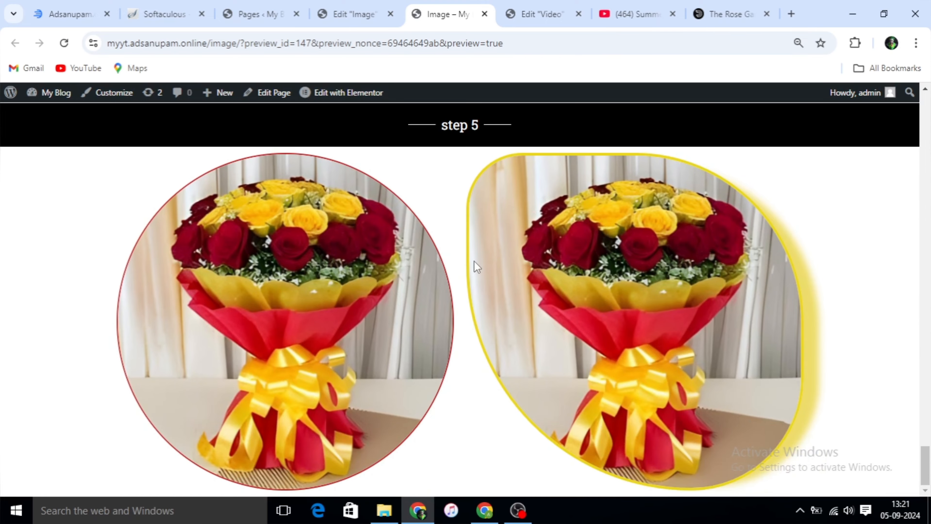
Step: Return to the Elementor editor and add a two-column section with equal columns below the bouquet images
{"action": "left_click", "coordinate": [353, 16]}
{"action": "scroll", "coordinate": [455, 190], "scroll_direction": "down", "scroll_amount": 2}
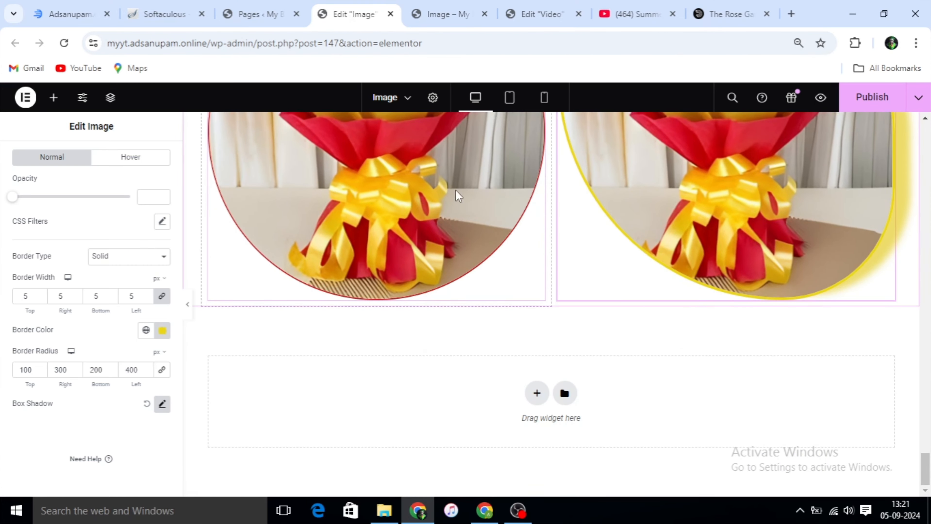
{"action": "left_click", "coordinate": [537, 393]}
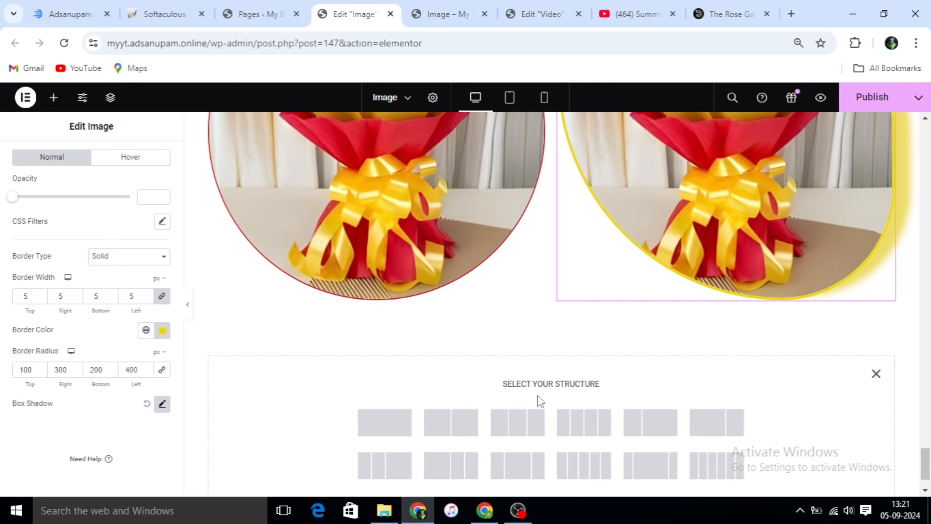
{"action": "left_click", "coordinate": [458, 432]}
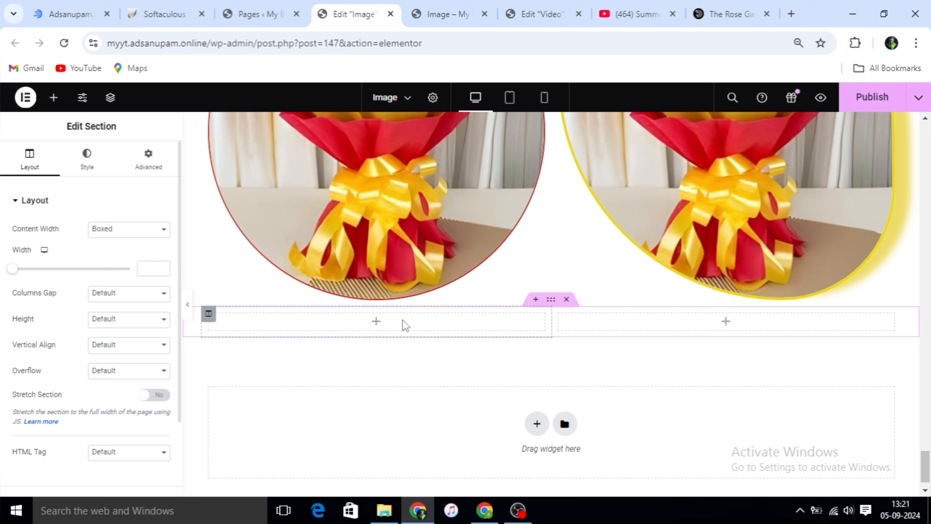
Step: Add an Image widget to each of the two columns in the new section
{"action": "left_click", "coordinate": [377, 321]}
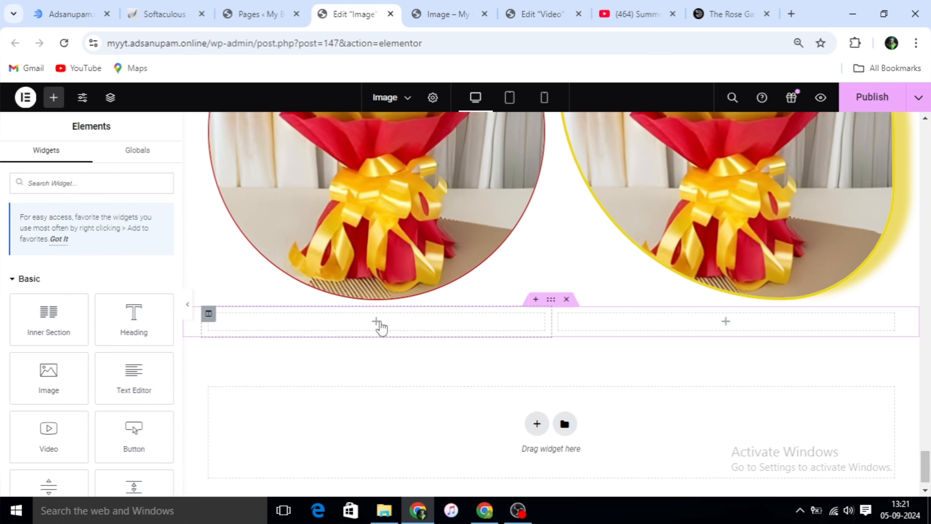
{"action": "left_click_drag", "start_coordinate": [44, 396], "coordinate": [373, 320]}
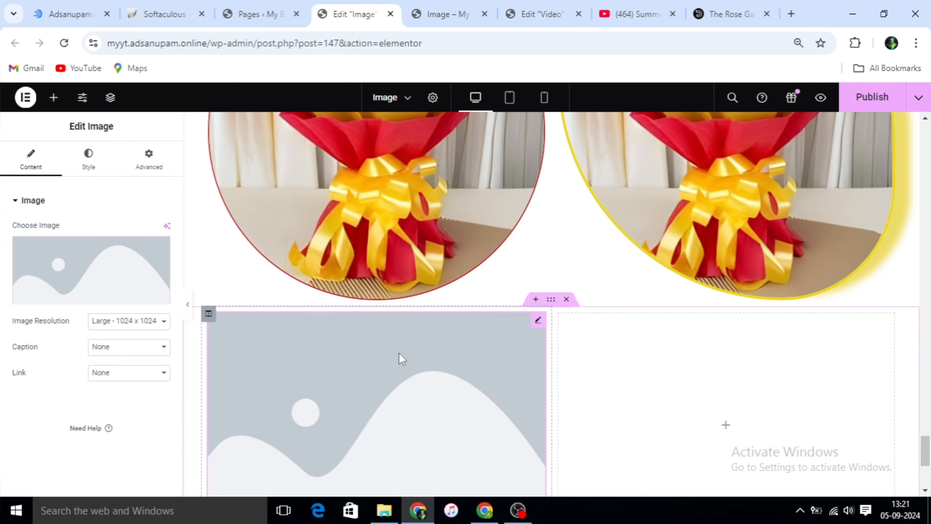
{"action": "left_click", "coordinate": [54, 97]}
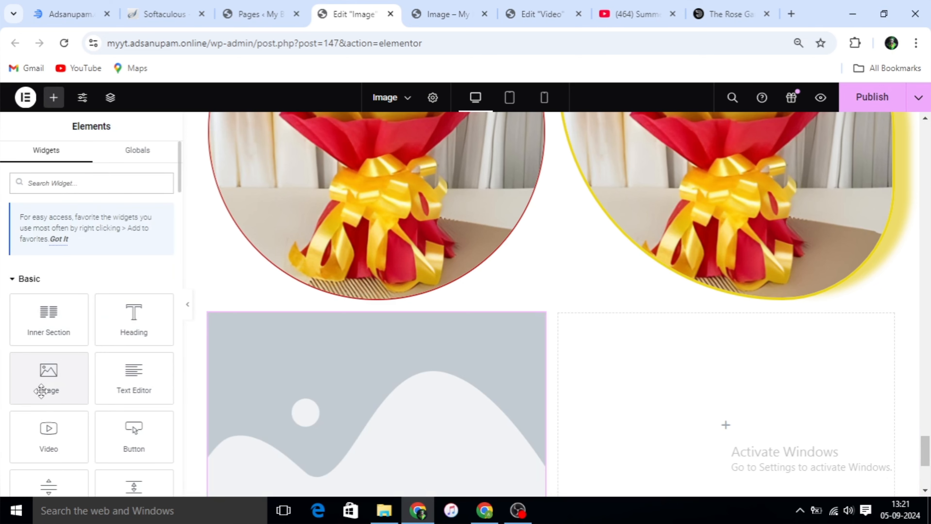
{"action": "left_click_drag", "start_coordinate": [41, 391], "coordinate": [543, 388]}
{"action": "scroll", "coordinate": [345, 346], "scroll_direction": "down", "scroll_amount": 2}
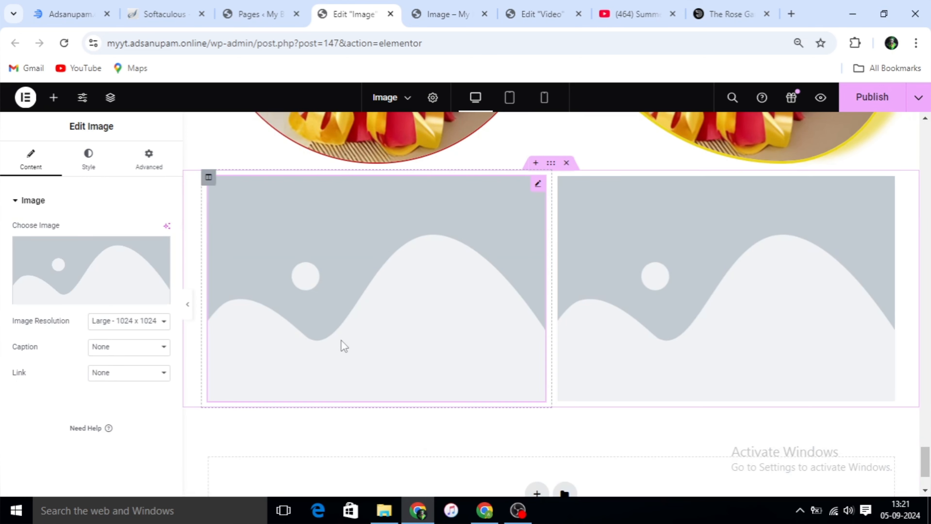
{"action": "left_click", "coordinate": [90, 163]}
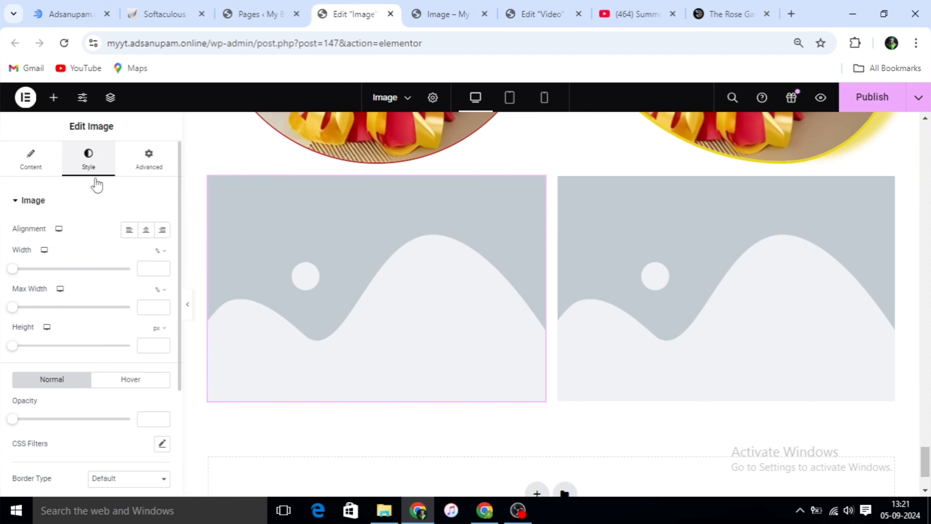
{"action": "scroll", "coordinate": [39, 233], "scroll_direction": "down", "scroll_amount": 4}
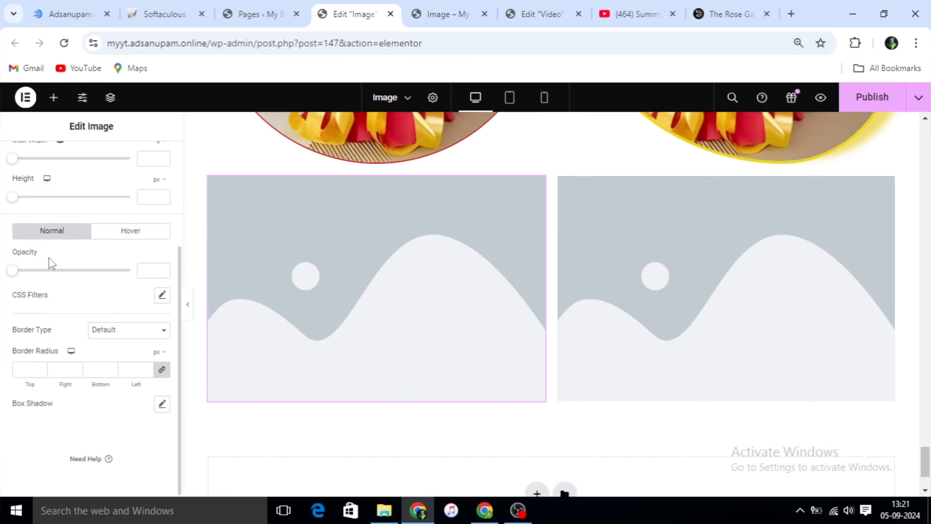
{"action": "scroll", "coordinate": [55, 263], "scroll_direction": "up", "scroll_amount": 4}
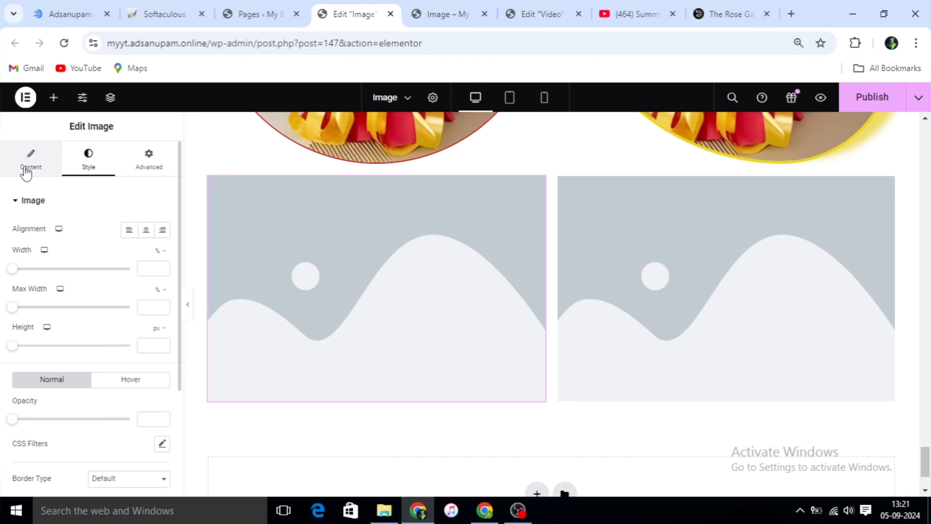
{"action": "scroll", "coordinate": [48, 250], "scroll_direction": "down", "scroll_amount": 4}
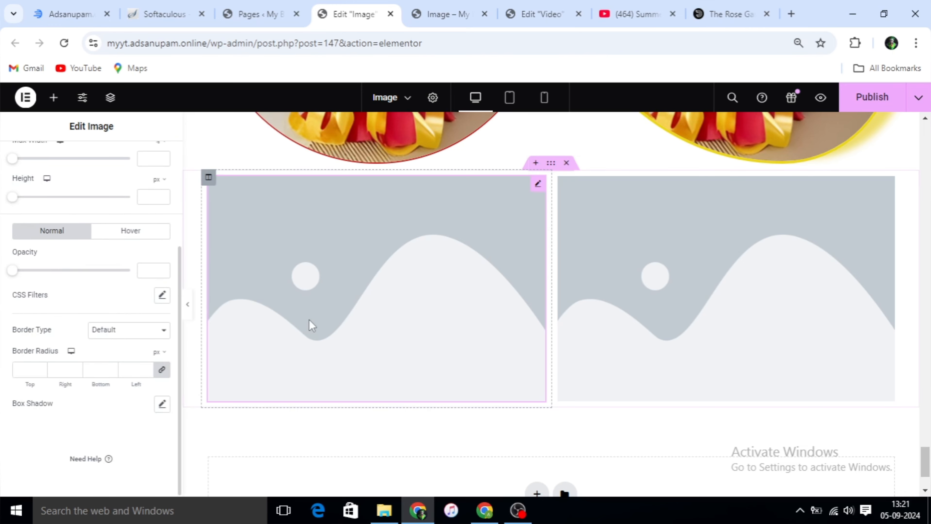
{"action": "scroll", "coordinate": [127, 249], "scroll_direction": "up", "scroll_amount": 4}
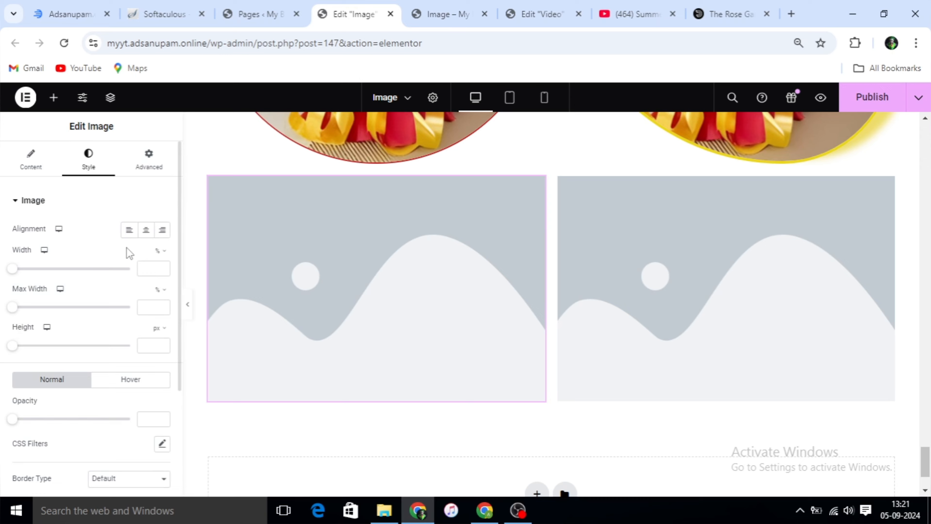
Step: Choose pink-rose.png from the media library as the image in the first column of the new section
{"action": "left_click", "coordinate": [34, 160]}
{"action": "left_click", "coordinate": [73, 295]}
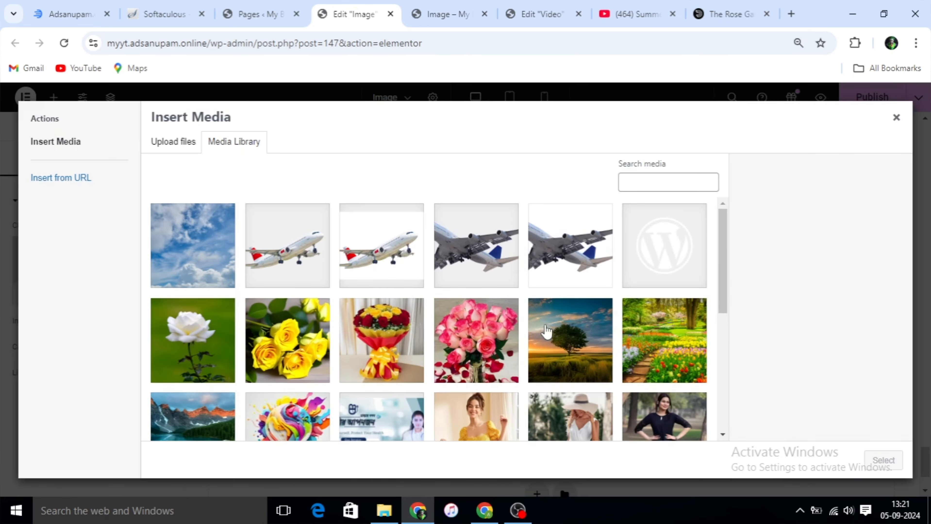
{"action": "left_click", "coordinate": [468, 347]}
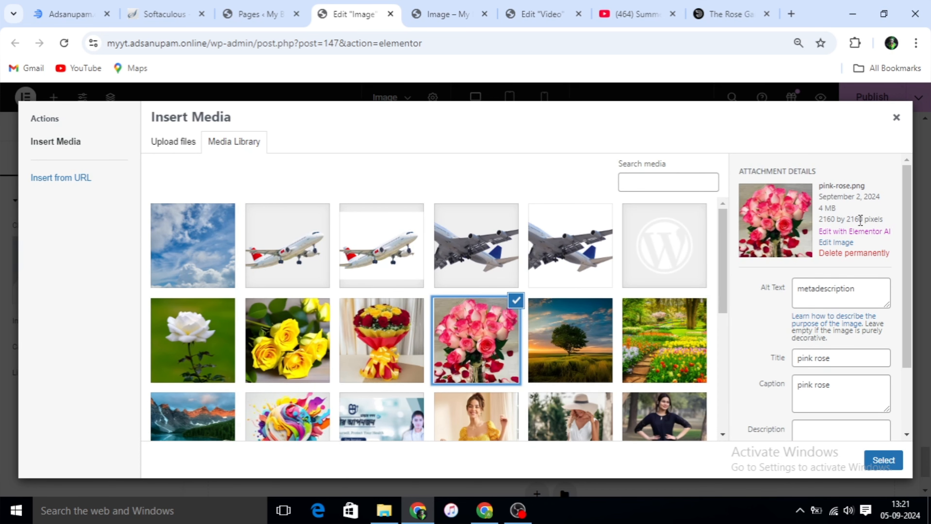
{"action": "left_click", "coordinate": [883, 460]}
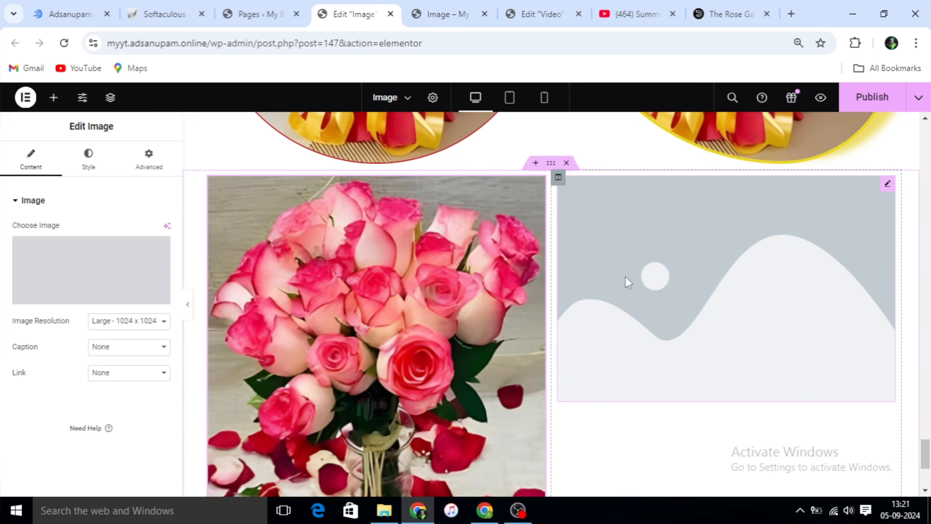
Step: Choose yellow-rose.png from the media library as the image in the second column
{"action": "scroll", "coordinate": [349, 259], "scroll_direction": "down", "scroll_amount": 2}
{"action": "left_click", "coordinate": [726, 176]}
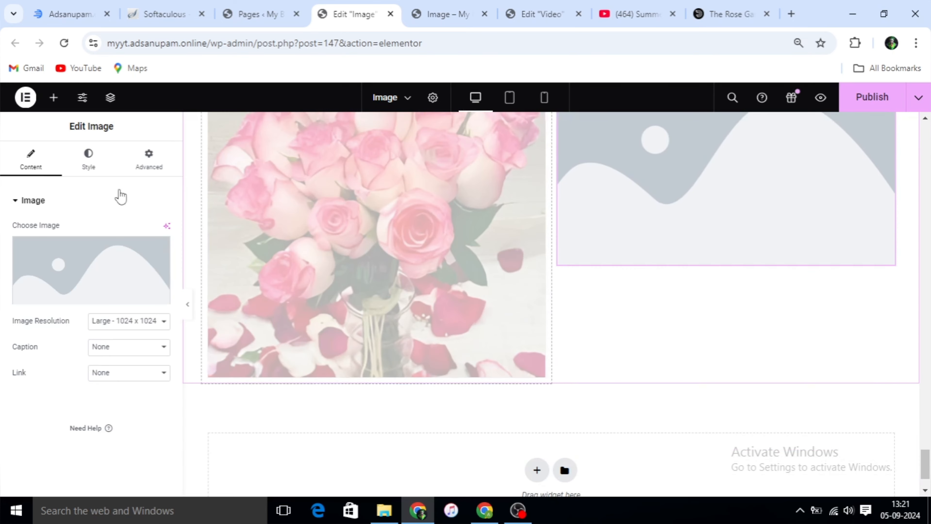
{"action": "left_click", "coordinate": [91, 269]}
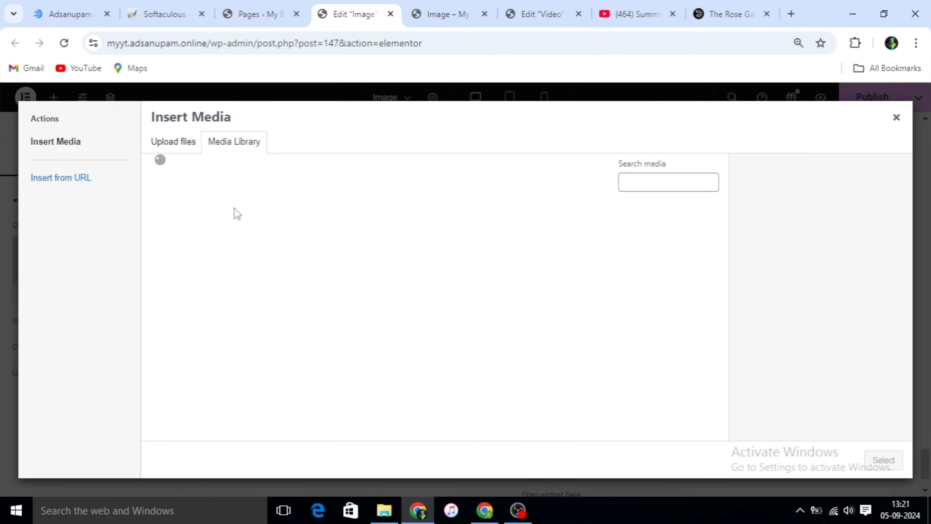
{"action": "left_click", "coordinate": [284, 339]}
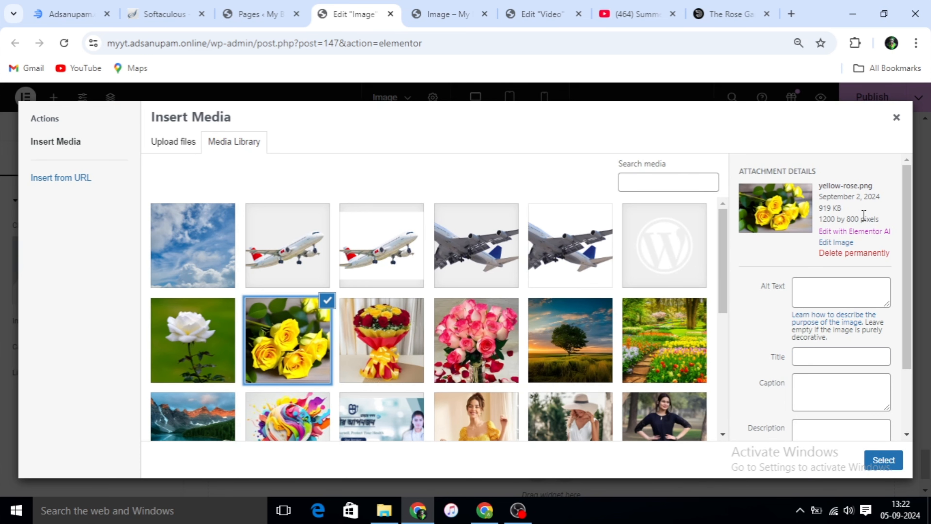
{"action": "left_click", "coordinate": [883, 460]}
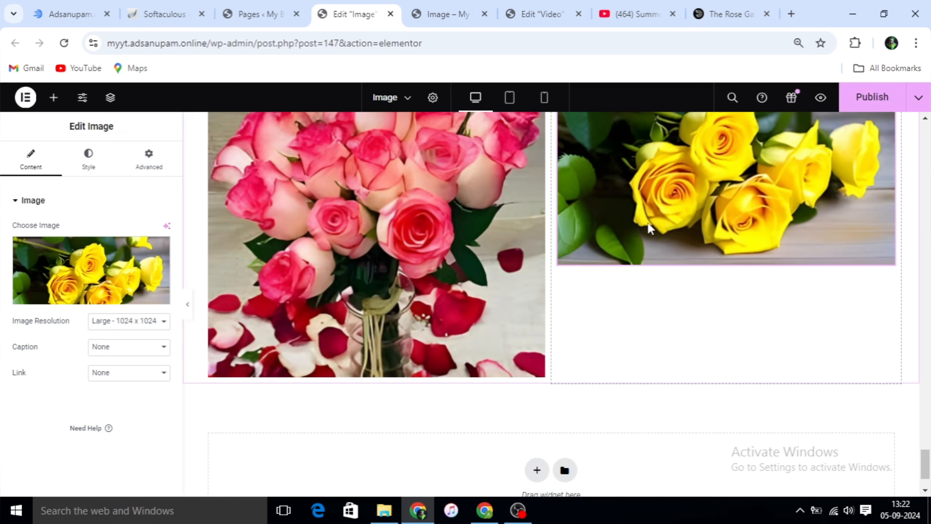
Step: Set the border type of the pink rose image to Solid
{"action": "scroll", "coordinate": [550, 250], "scroll_direction": "up", "scroll_amount": 3}
{"action": "scroll", "coordinate": [369, 221], "scroll_direction": "down", "scroll_amount": 2}
{"action": "left_click", "coordinate": [89, 154]}
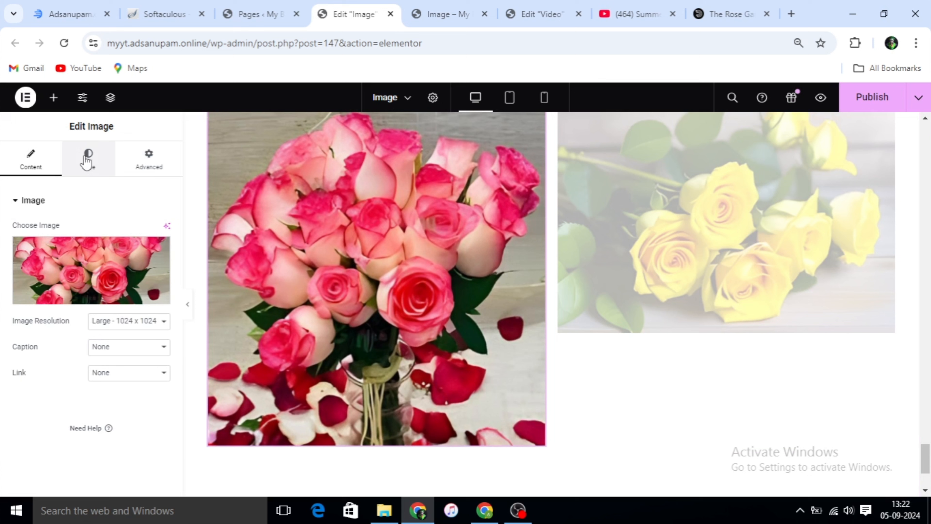
{"action": "scroll", "coordinate": [110, 253], "scroll_direction": "down", "scroll_amount": 4}
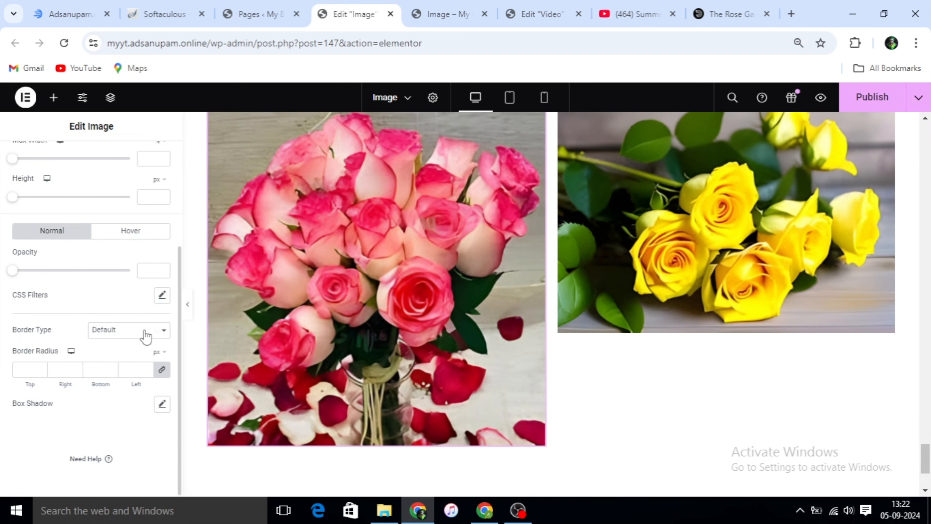
{"action": "left_click", "coordinate": [162, 331]}
{"action": "left_click", "coordinate": [112, 378]}
Step: Change the border colour of the pink rose image to green (#1B8A20)
{"action": "scroll", "coordinate": [605, 311], "scroll_direction": "up", "scroll_amount": 2}
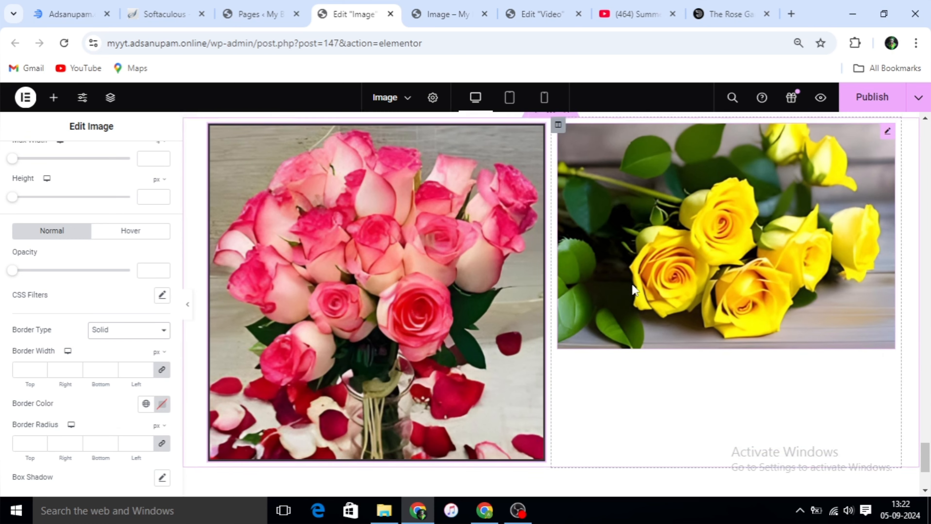
{"action": "scroll", "coordinate": [167, 343], "scroll_direction": "down", "scroll_amount": 2}
{"action": "left_click", "coordinate": [163, 330]}
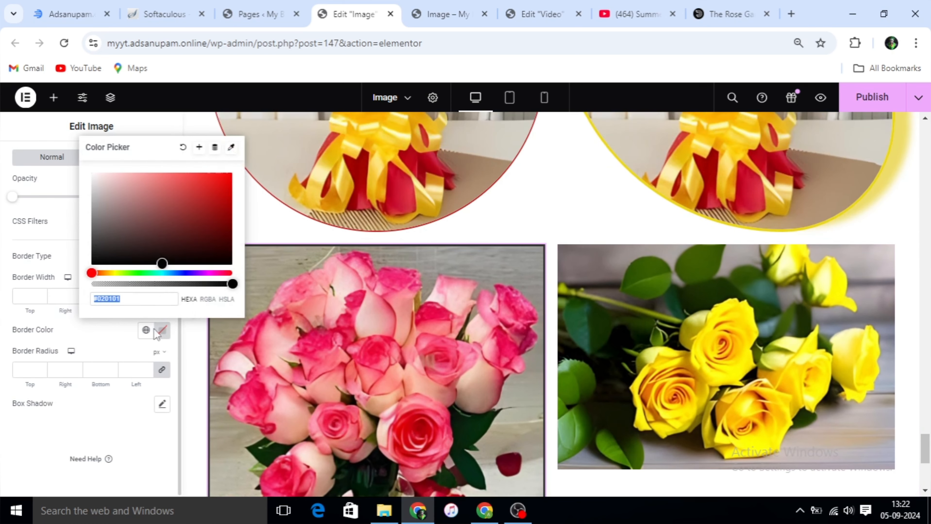
{"action": "left_click", "coordinate": [139, 272]}
{"action": "left_click", "coordinate": [209, 215]}
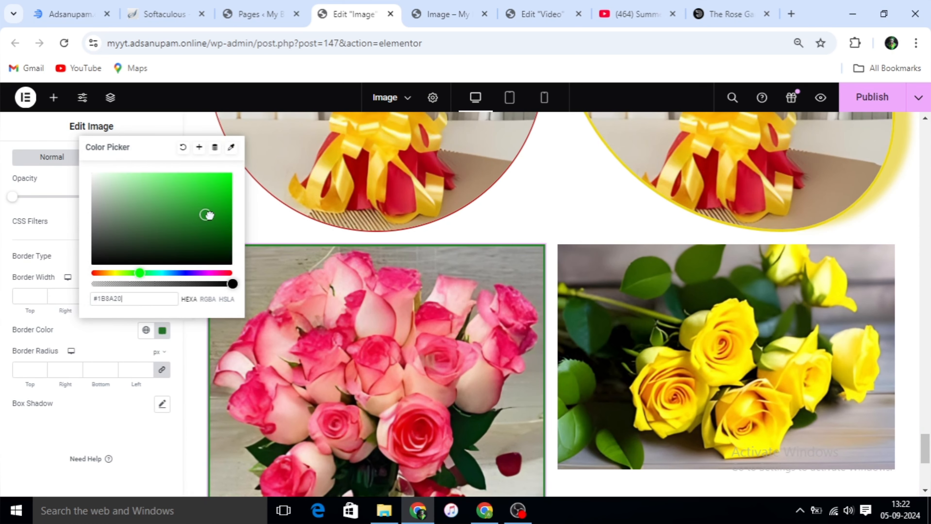
Step: Set the pink rose image's border width to 3 px and its border radius to 300 px on all sides
{"action": "left_click", "coordinate": [30, 296]}
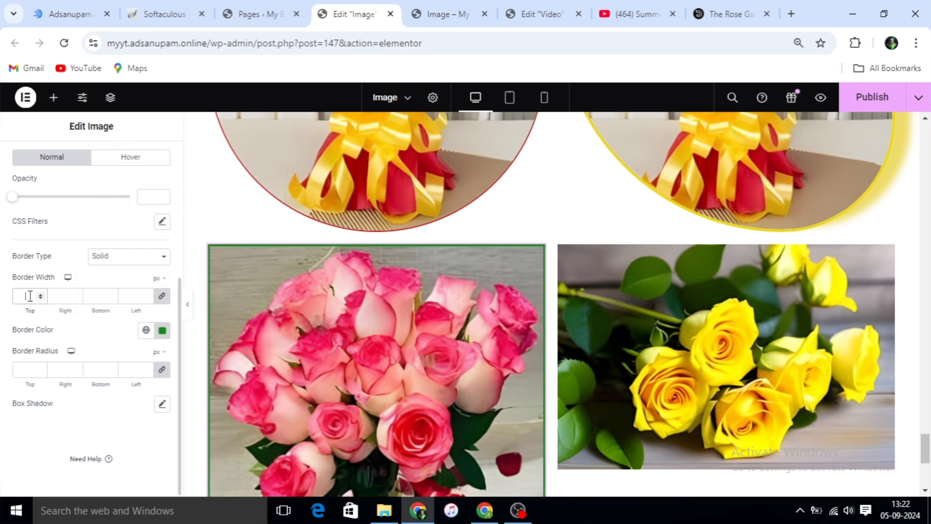
{"action": "type", "text": "3"}
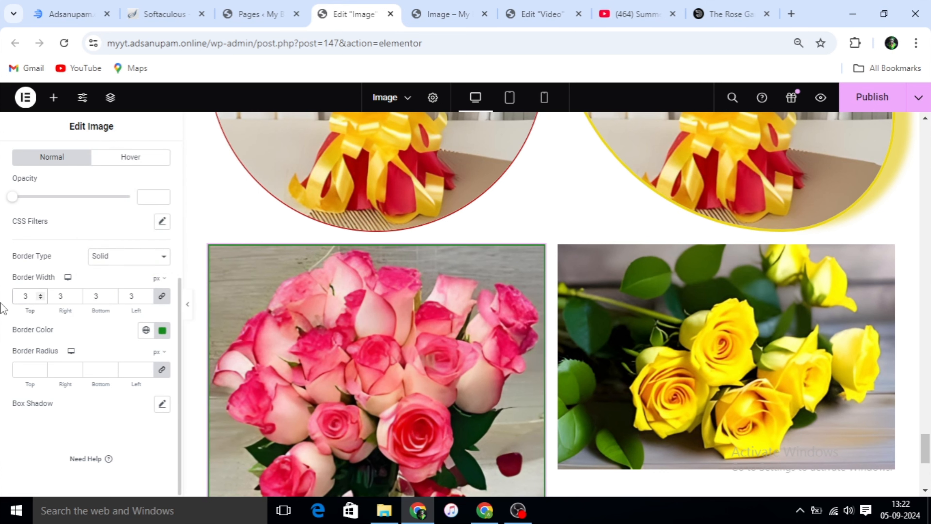
{"action": "left_click", "coordinate": [29, 370]}
{"action": "type", "text": "300"}
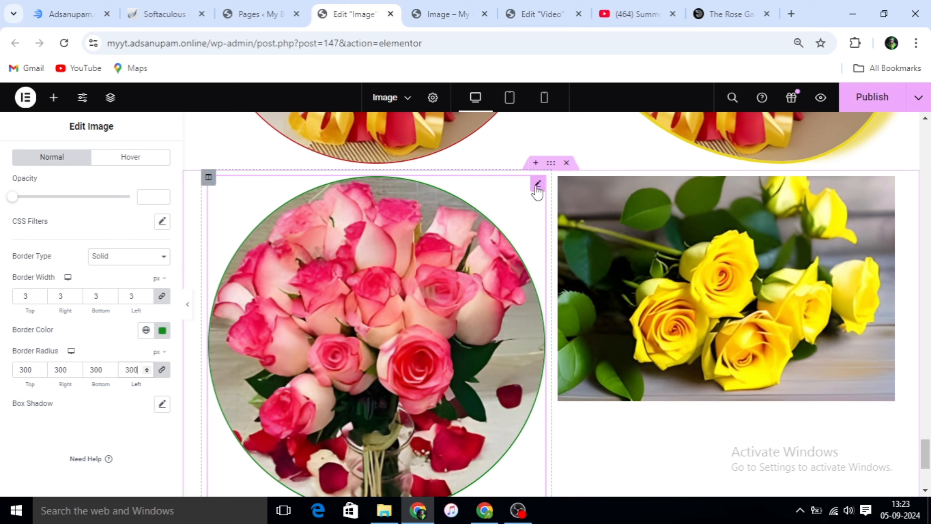
Step: Copy the pink rose image and paste its style onto the yellow rose image
{"action": "right_click", "coordinate": [536, 189]}
{"action": "left_click", "coordinate": [558, 246]}
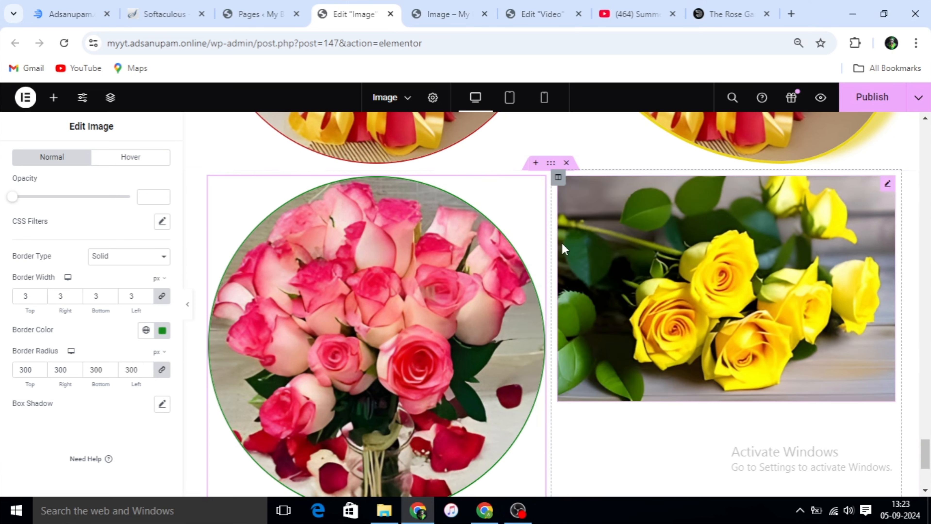
{"action": "right_click", "coordinate": [886, 187]}
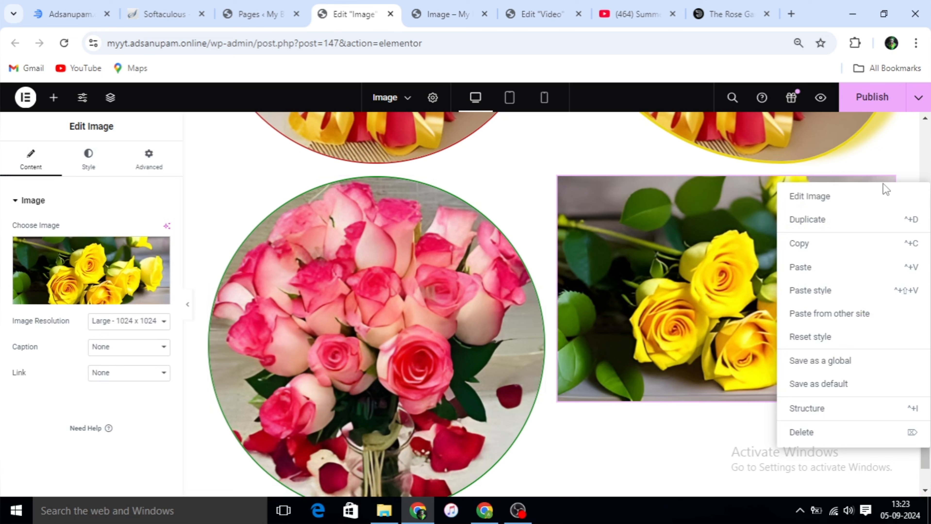
{"action": "left_click", "coordinate": [824, 293]}
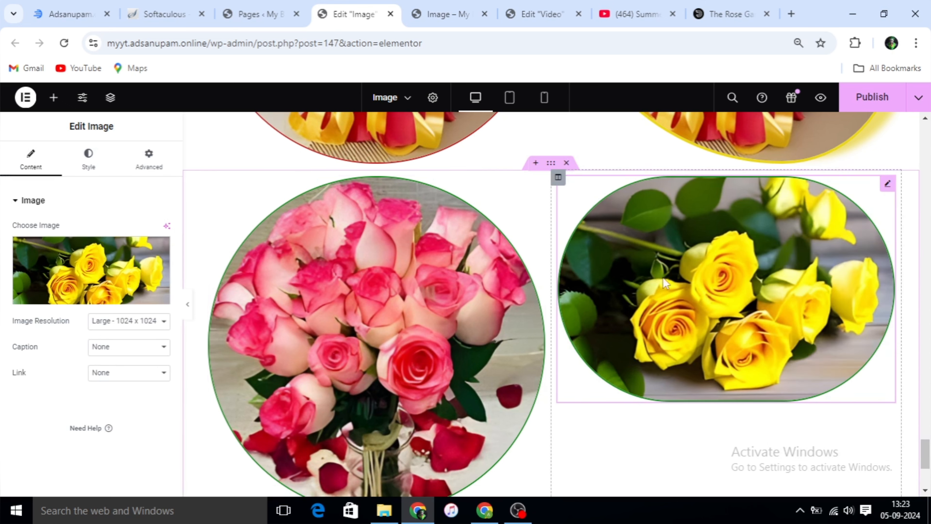
Step: Compare the border width, colour and radius settings of the pink rose and yellow rose images
{"action": "left_click", "coordinate": [363, 316]}
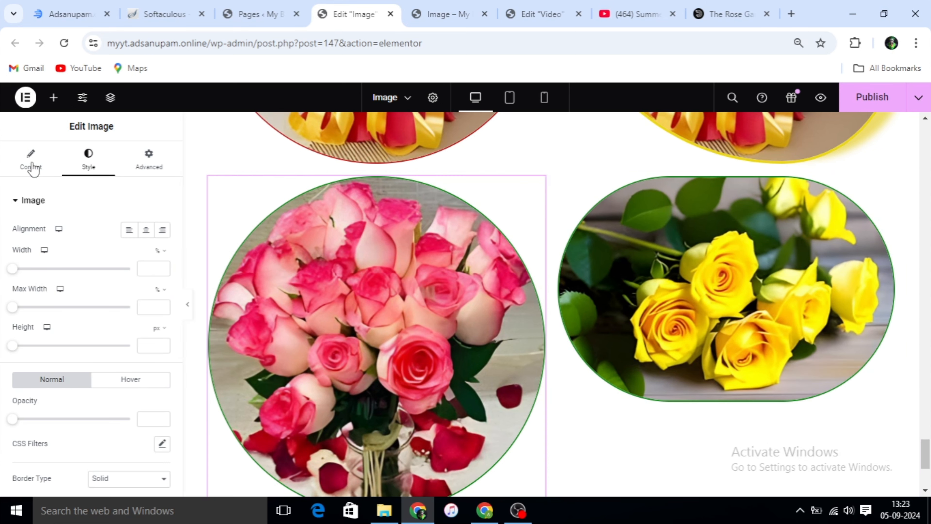
{"action": "scroll", "coordinate": [88, 262], "scroll_direction": "down", "scroll_amount": 5}
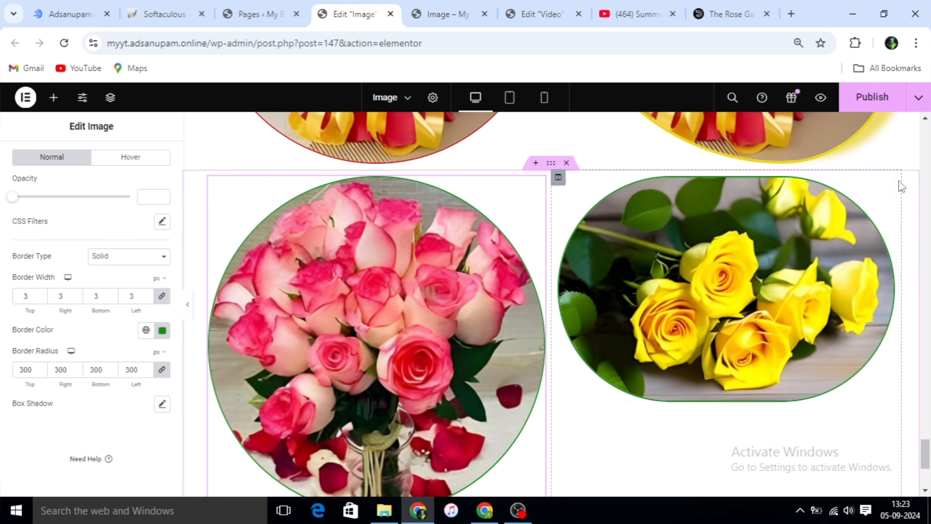
{"action": "left_click", "coordinate": [888, 184]}
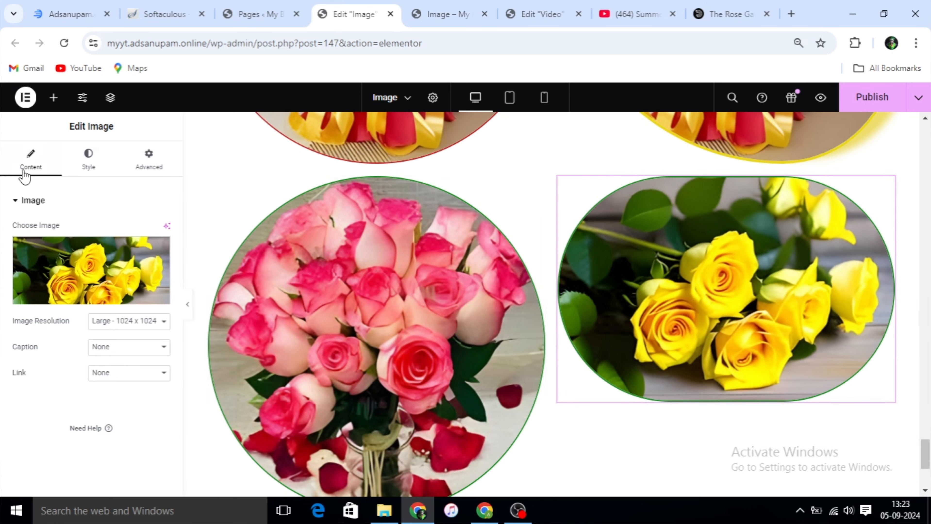
{"action": "left_click", "coordinate": [88, 162]}
{"action": "scroll", "coordinate": [92, 294], "scroll_direction": "down", "scroll_amount": 5}
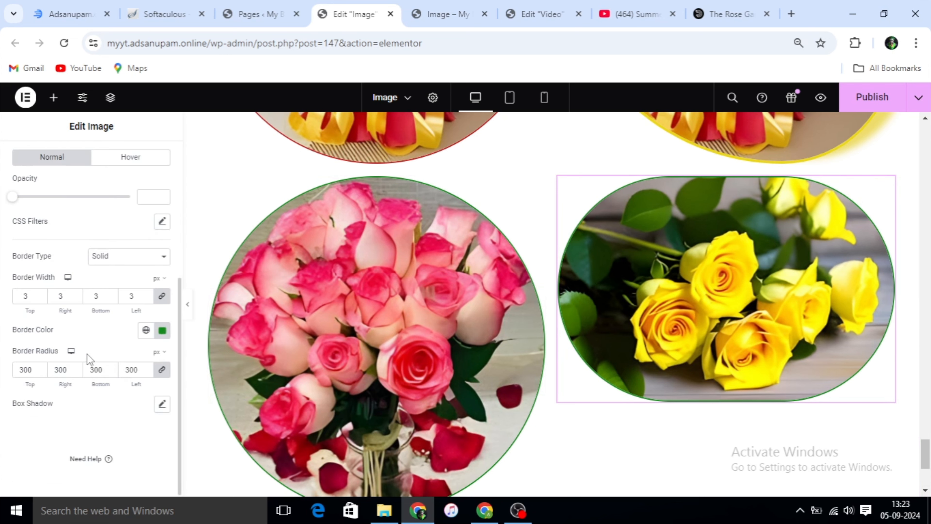
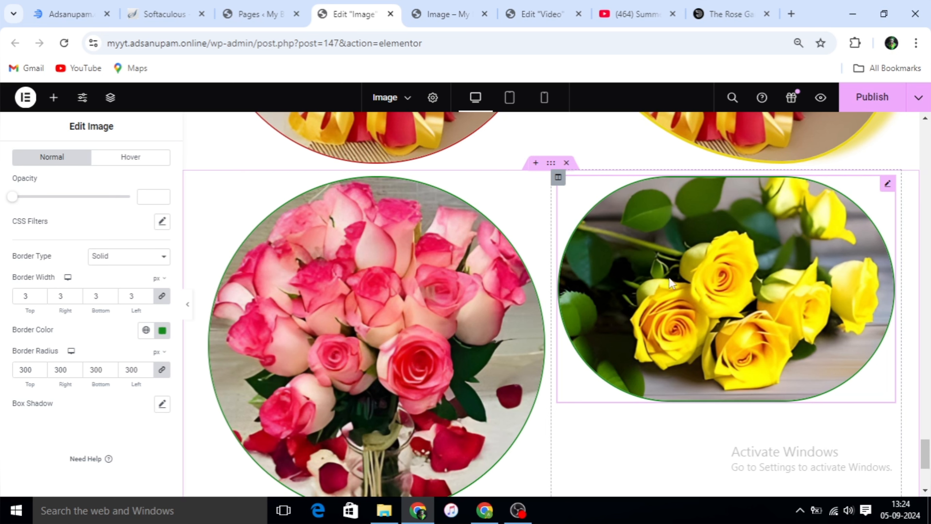
Step: Examine the two rounded rose images and the bouquet images above them on the page
{"action": "scroll", "coordinate": [461, 297], "scroll_direction": "down", "scroll_amount": 5}
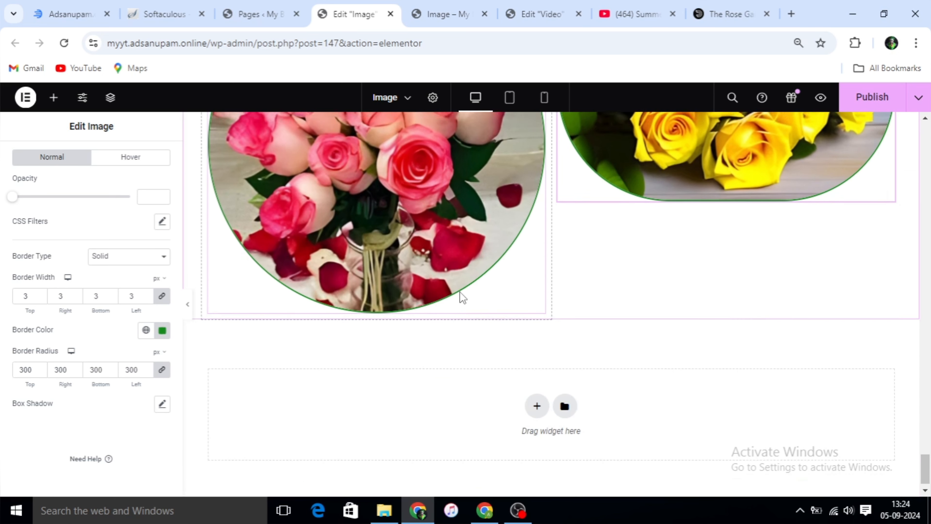
{"action": "scroll", "coordinate": [367, 286], "scroll_direction": "up", "scroll_amount": 5}
{"action": "scroll", "coordinate": [249, 268], "scroll_direction": "down", "scroll_amount": 3}
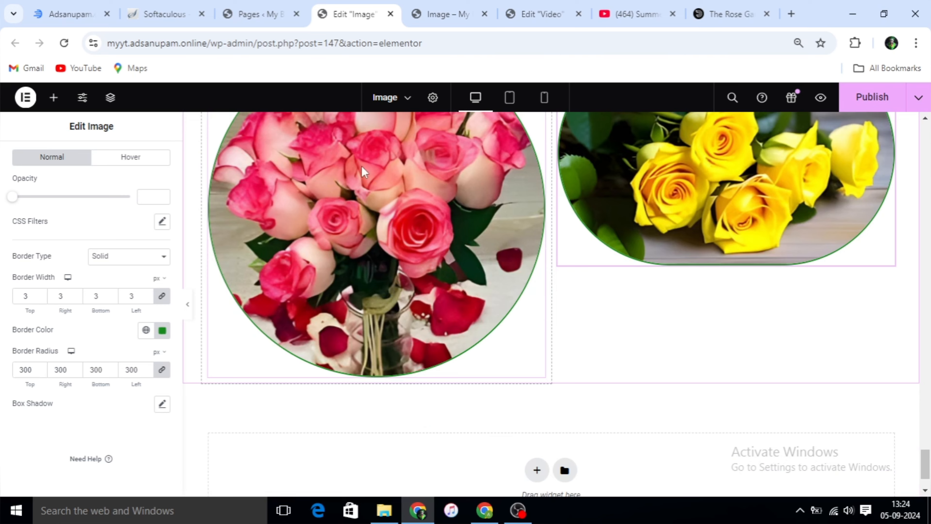
{"action": "scroll", "coordinate": [363, 287], "scroll_direction": "down", "scroll_amount": 2}
{"action": "scroll", "coordinate": [367, 285], "scroll_direction": "up", "scroll_amount": 9}
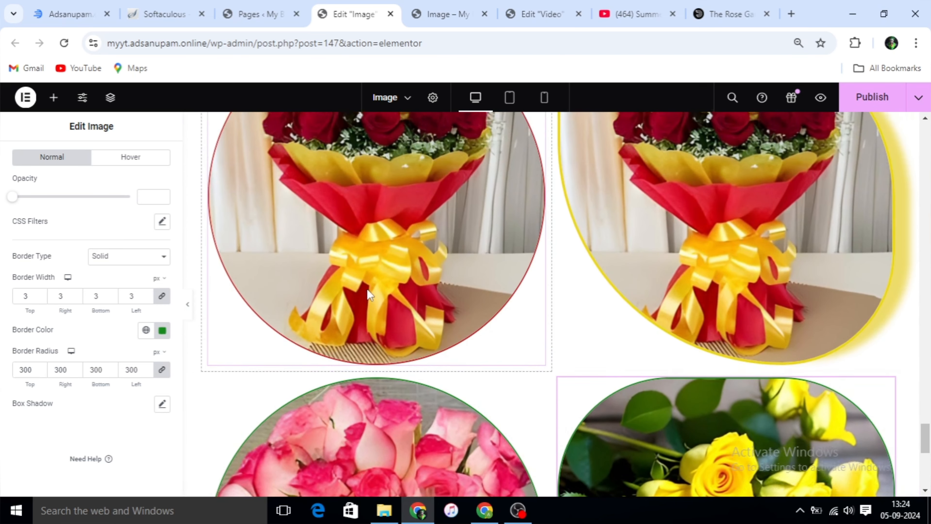
{"action": "scroll", "coordinate": [368, 294], "scroll_direction": "down", "scroll_amount": 6}
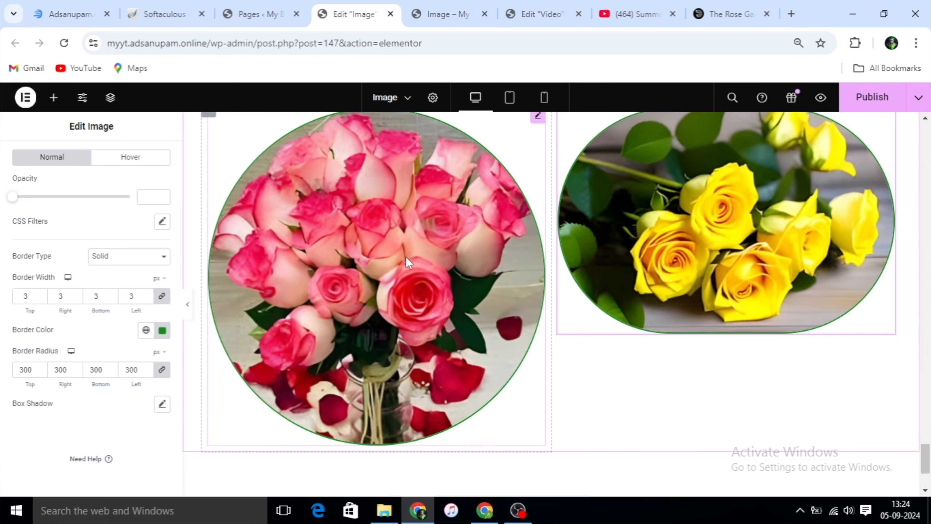
{"action": "scroll", "coordinate": [421, 257], "scroll_direction": "down", "scroll_amount": 3}
{"action": "scroll", "coordinate": [421, 258], "scroll_direction": "up", "scroll_amount": 7}
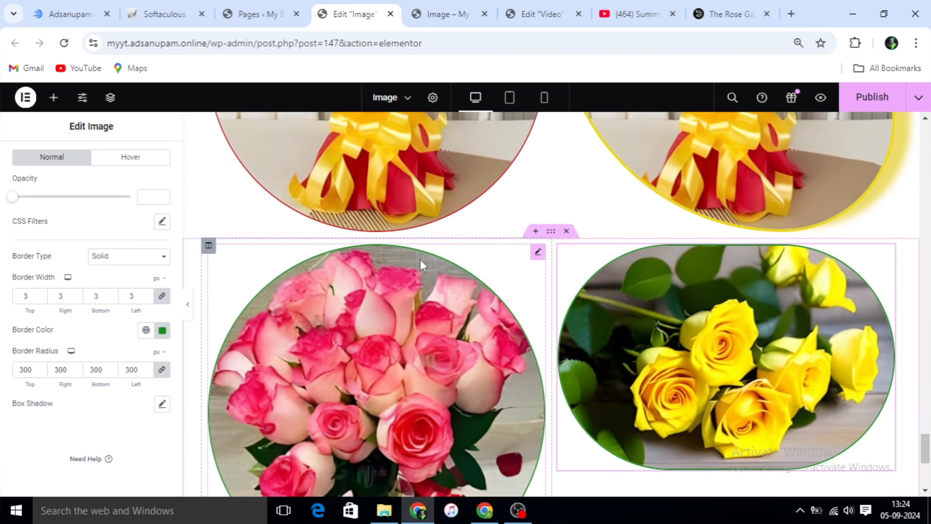
{"action": "scroll", "coordinate": [421, 265], "scroll_direction": "down", "scroll_amount": 4}
{"action": "scroll", "coordinate": [420, 264], "scroll_direction": "down", "scroll_amount": 2}
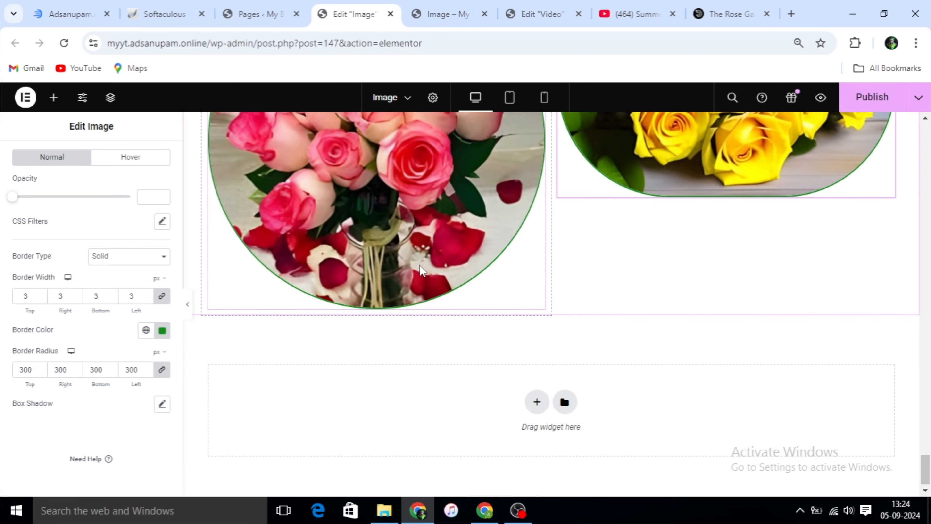
{"action": "scroll", "coordinate": [420, 265], "scroll_direction": "up", "scroll_amount": 8}
{"action": "scroll", "coordinate": [419, 265], "scroll_direction": "down", "scroll_amount": 4}
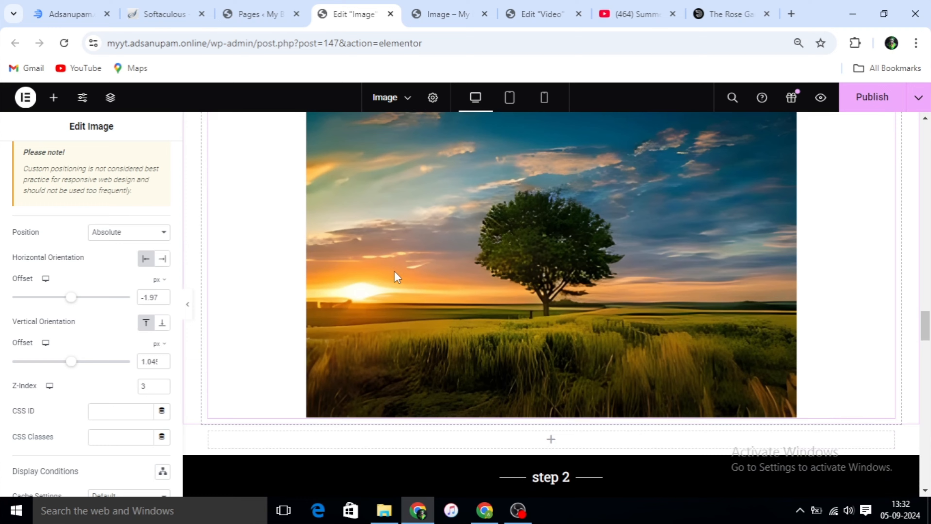
Step: Add a new section with a three equal column structure at the end of the page
{"action": "scroll", "coordinate": [852, 146], "scroll_direction": "down", "scroll_amount": 2}
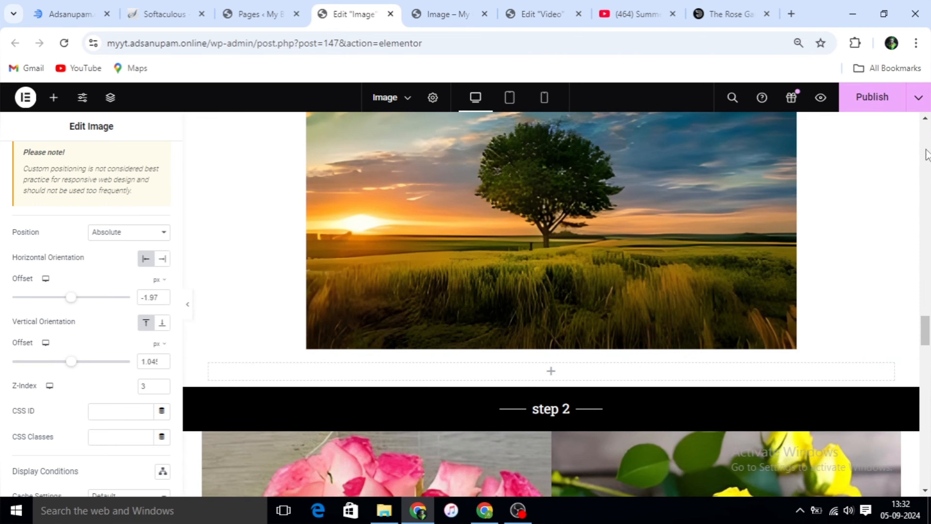
{"action": "left_click_drag", "start_coordinate": [925, 331], "coordinate": [925, 470]}
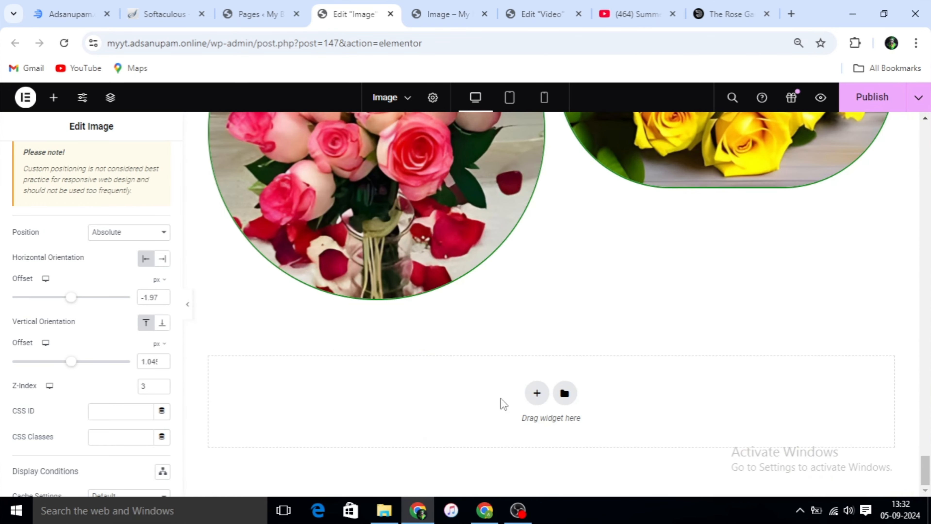
{"action": "left_click", "coordinate": [536, 393]}
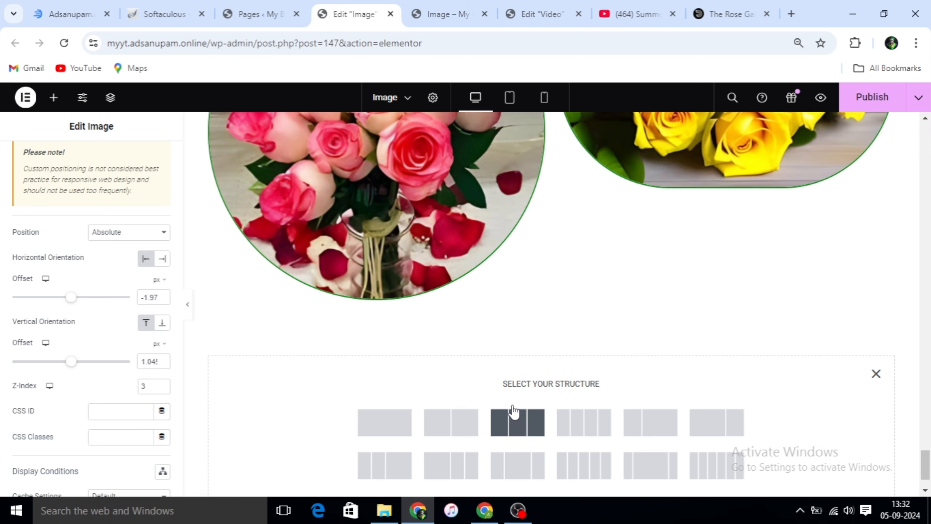
{"action": "left_click", "coordinate": [517, 422]}
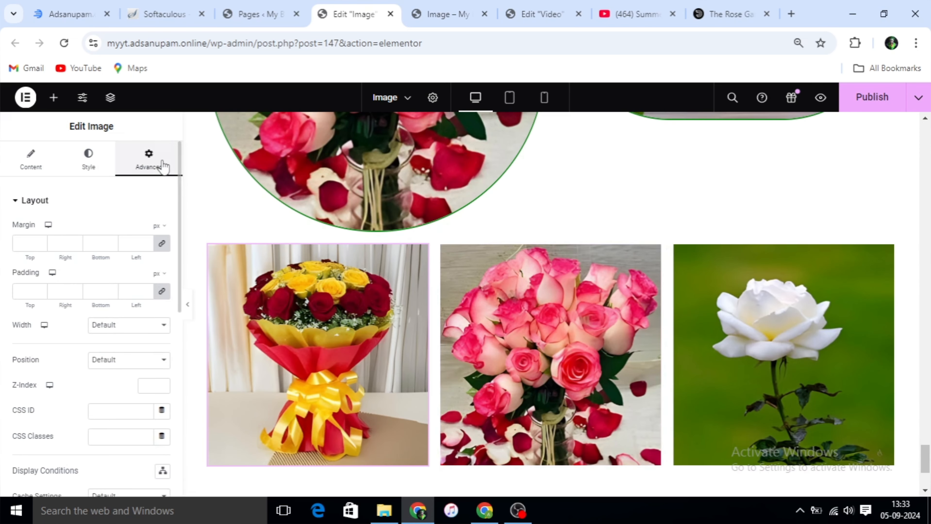
Step: Set the red and yellow bouquet image's position to Absolute and move it to offsets of about 24 px horizontally and -11 px vertically
{"action": "scroll", "coordinate": [134, 213], "scroll_direction": "down", "scroll_amount": 2}
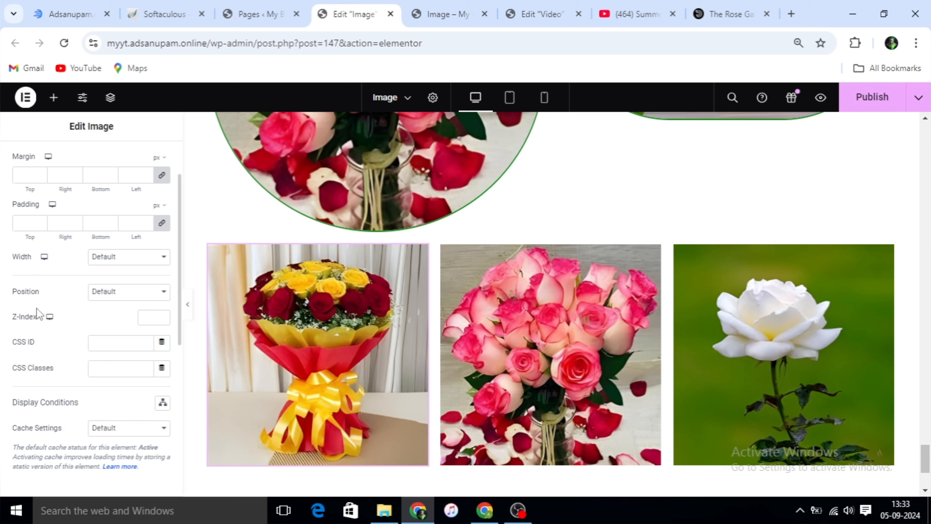
{"action": "left_click", "coordinate": [162, 293]}
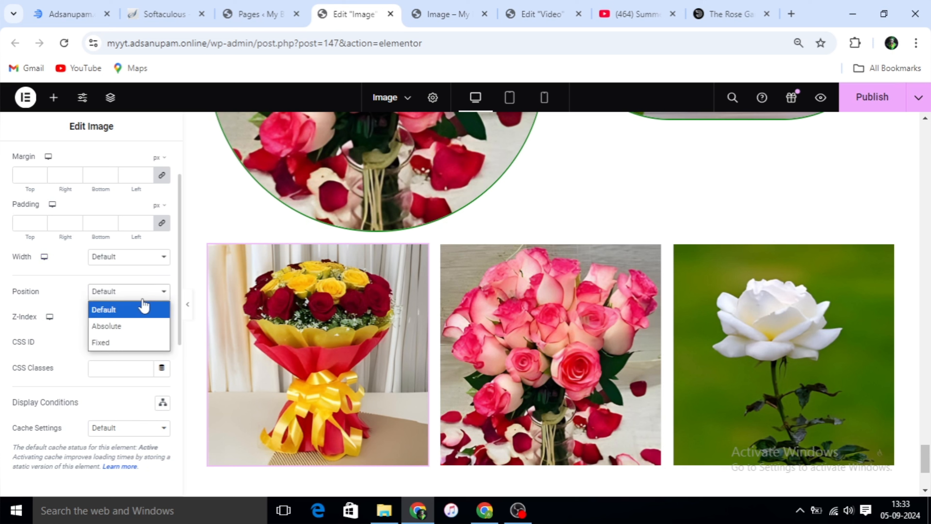
{"action": "left_click", "coordinate": [121, 326]}
{"action": "scroll", "coordinate": [120, 309], "scroll_direction": "down", "scroll_amount": 3}
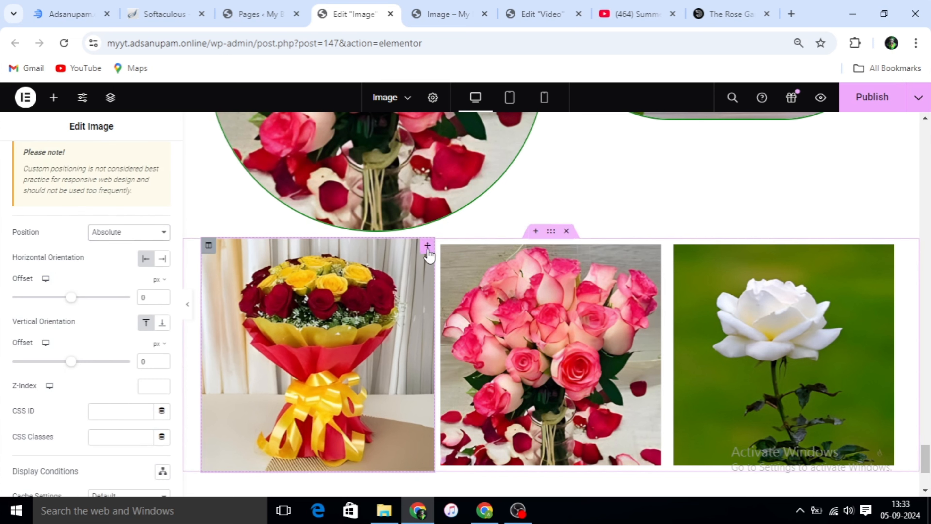
{"action": "left_click_drag", "start_coordinate": [428, 249], "coordinate": [526, 160]}
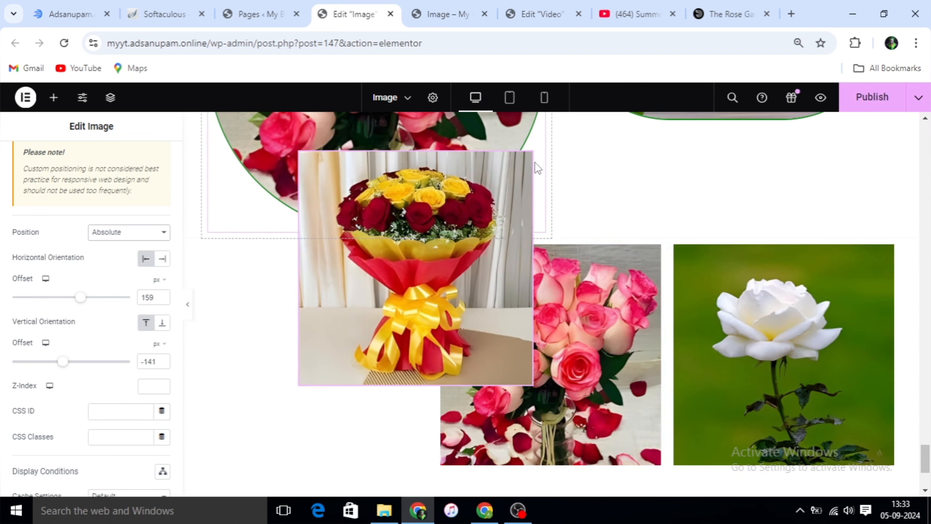
{"action": "left_click_drag", "start_coordinate": [490, 263], "coordinate": [442, 244]}
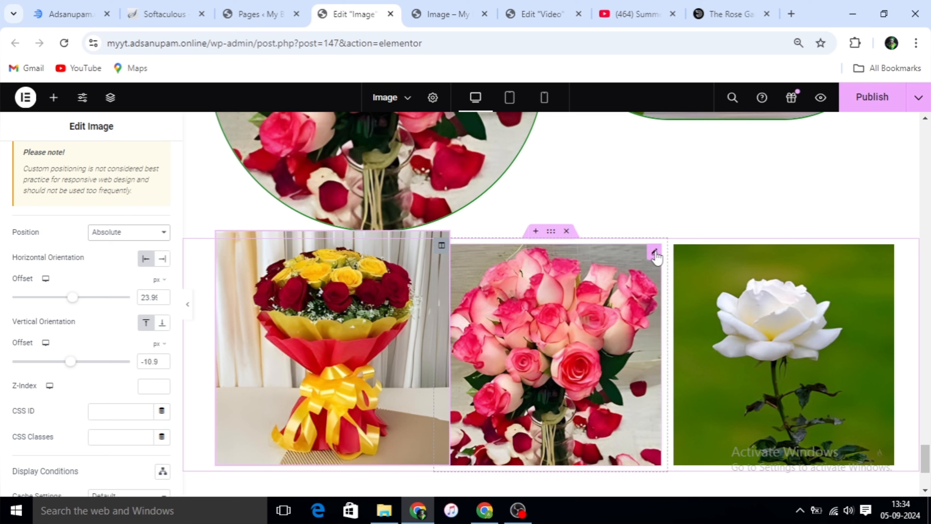
Step: Copy the red and yellow bouquet image's style onto the pink rose image and place it slightly lower, against the bouquet image's edge
{"action": "left_click", "coordinate": [654, 252]}
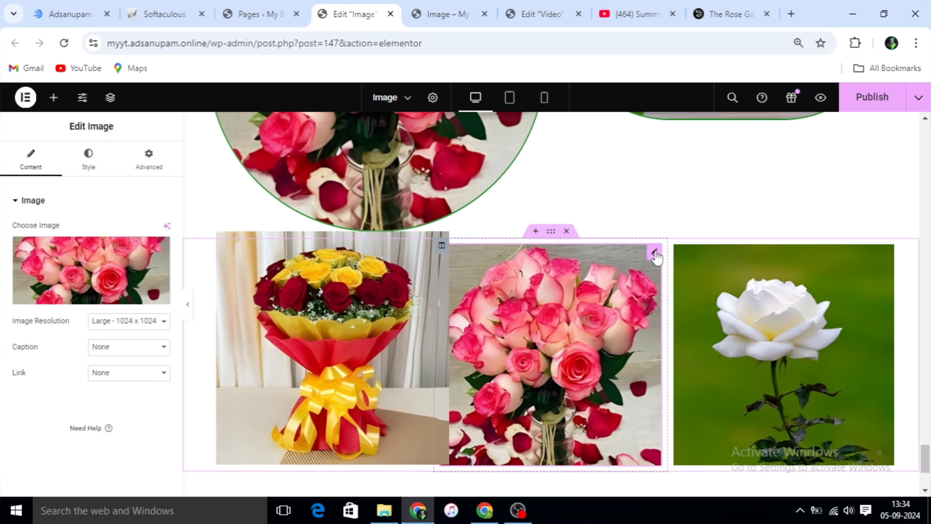
{"action": "right_click", "coordinate": [444, 242]}
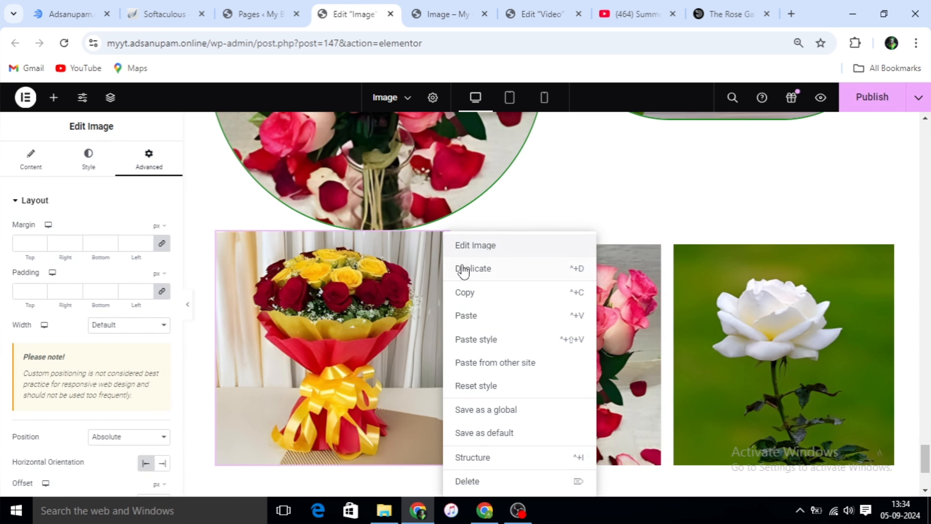
{"action": "left_click", "coordinate": [465, 292]}
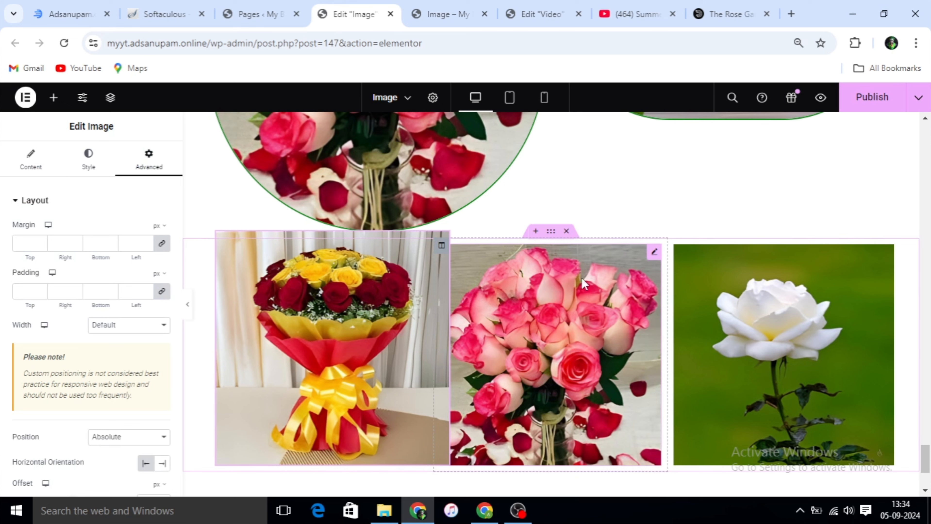
{"action": "right_click", "coordinate": [655, 256]}
{"action": "left_click", "coordinate": [679, 341]}
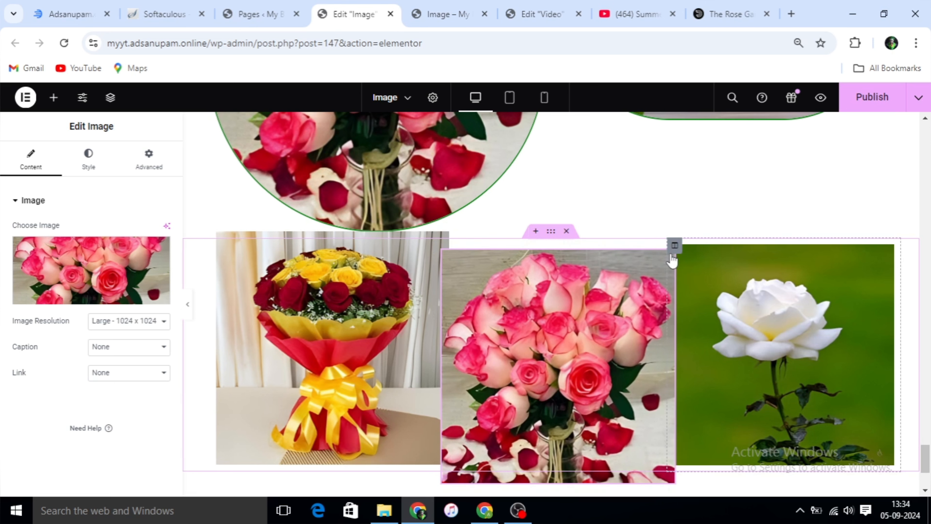
{"action": "left_click_drag", "start_coordinate": [670, 255], "coordinate": [670, 256]}
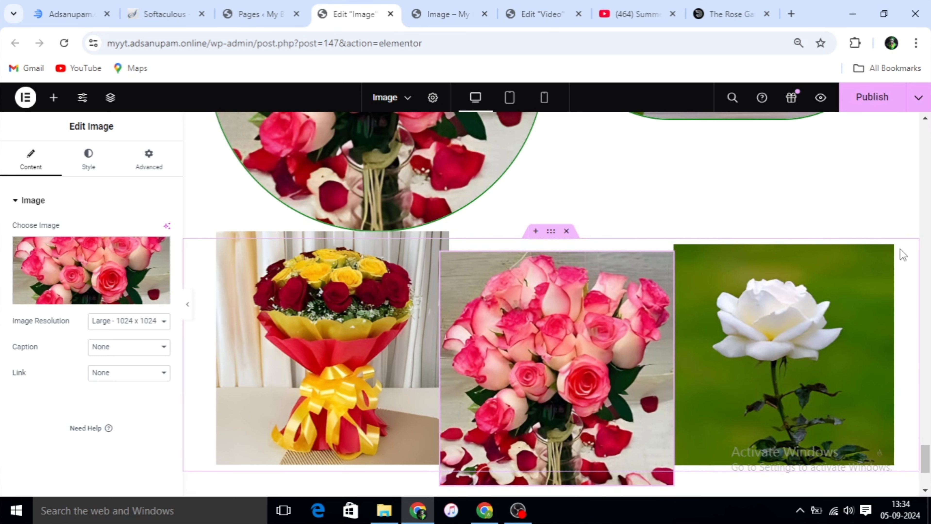
Step: Paste the copied style onto the white rose image and move it over the edge of the pink rose image
{"action": "left_click", "coordinate": [888, 253]}
{"action": "right_click", "coordinate": [888, 254]}
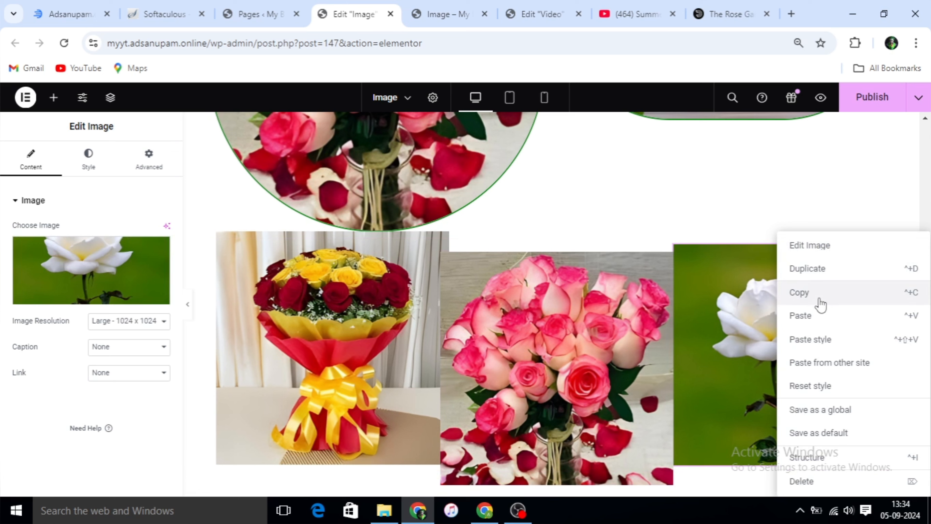
{"action": "left_click", "coordinate": [815, 341]}
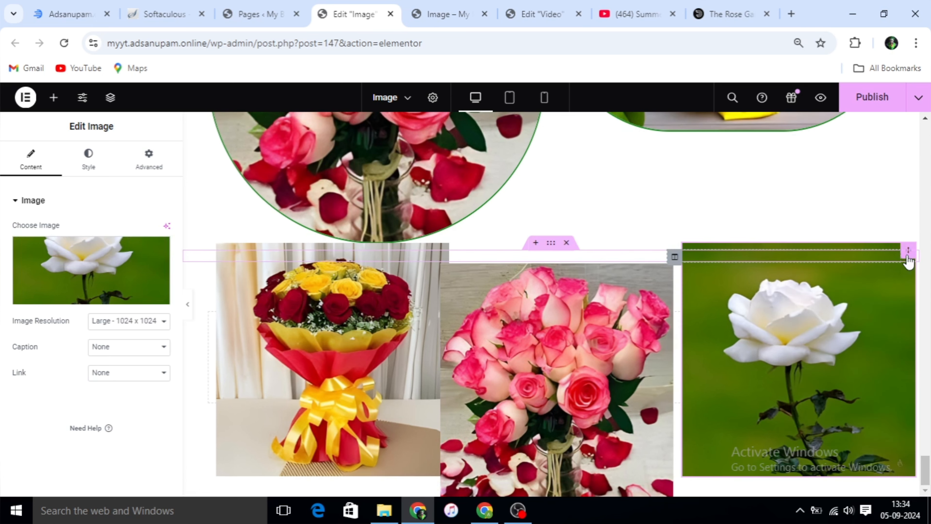
{"action": "left_click_drag", "start_coordinate": [902, 259], "coordinate": [871, 253]}
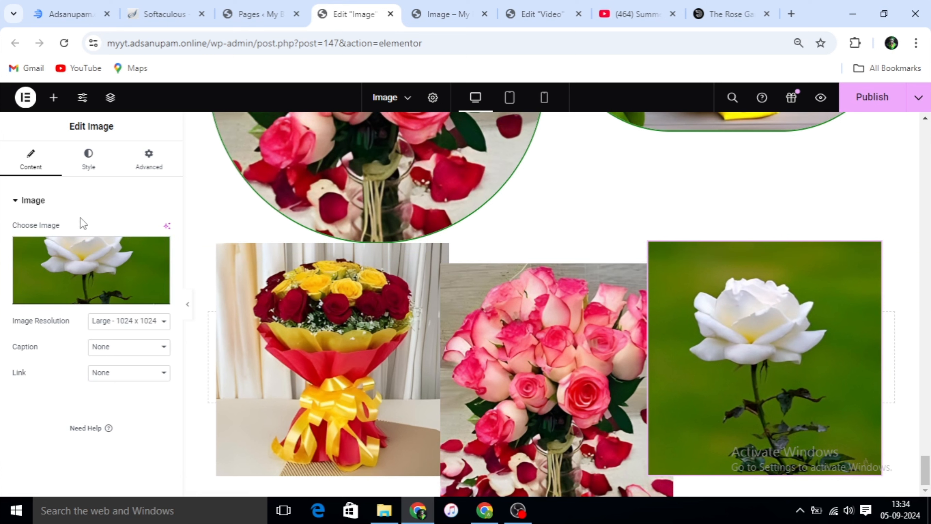
Step: Increase the white rose image's horizontal and vertical offsets to shift it slightly right and down while still overlapping the pink rose image
{"action": "left_click", "coordinate": [88, 162]}
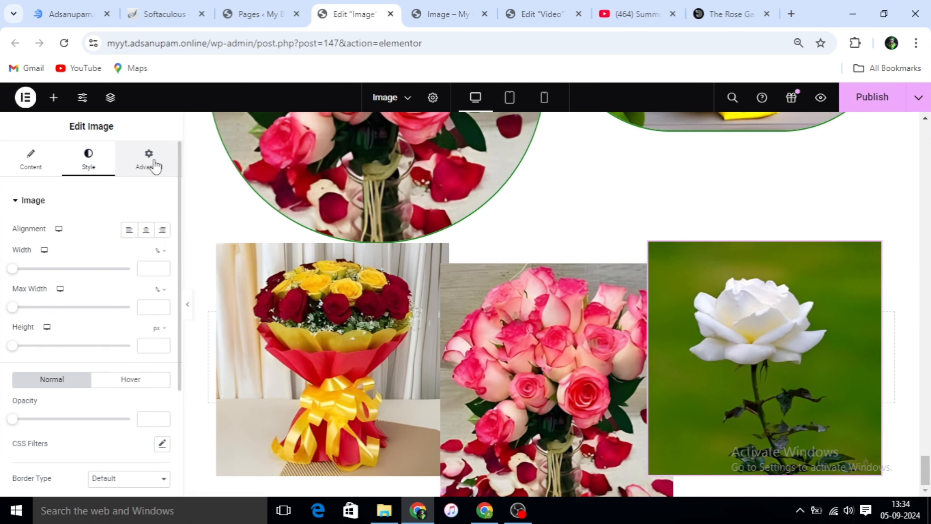
{"action": "left_click", "coordinate": [154, 164]}
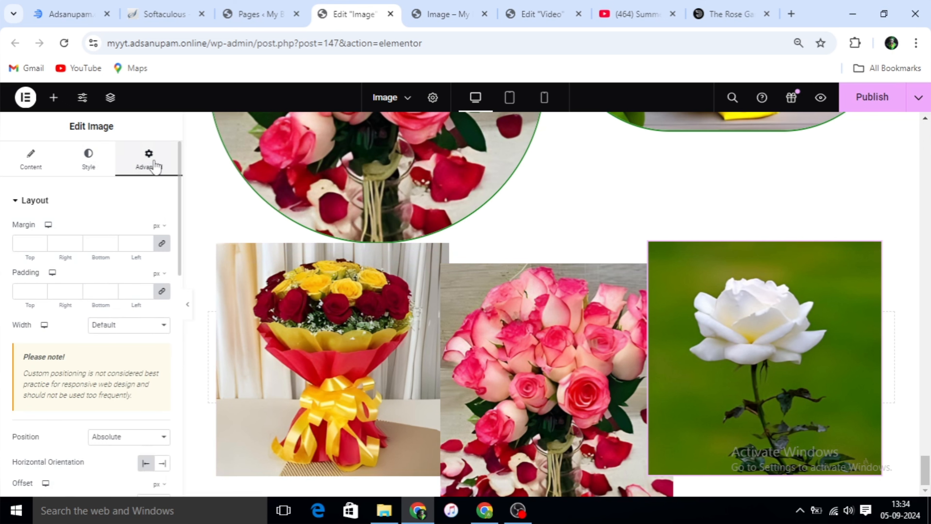
{"action": "scroll", "coordinate": [88, 296], "scroll_direction": "down", "scroll_amount": 9}
{"action": "scroll", "coordinate": [73, 264], "scroll_direction": "up", "scroll_amount": 2}
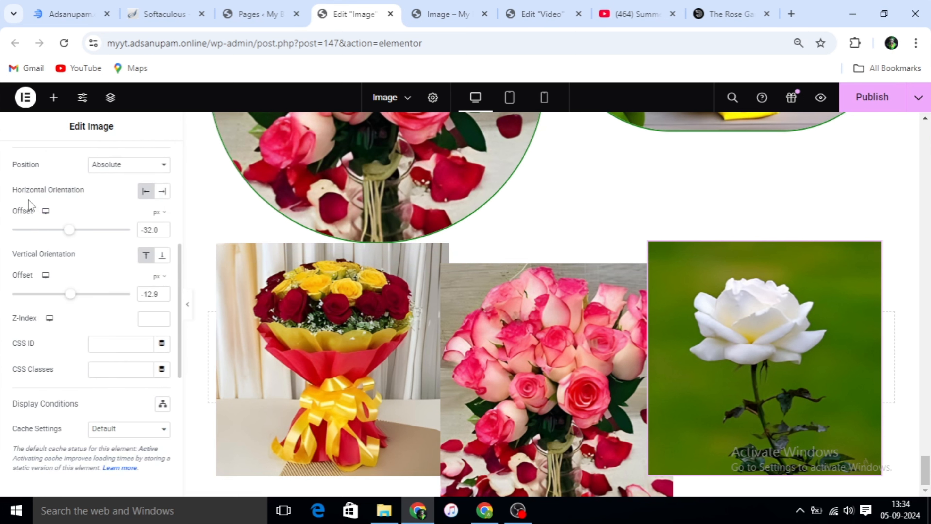
{"action": "left_click_drag", "start_coordinate": [69, 229], "coordinate": [72, 230]}
{"action": "left_click_drag", "start_coordinate": [71, 295], "coordinate": [72, 294]}
Step: Set the red and yellow bouquet image's Z-index to 2 to bring it in front of the pink rose image
{"action": "left_click", "coordinate": [356, 294]}
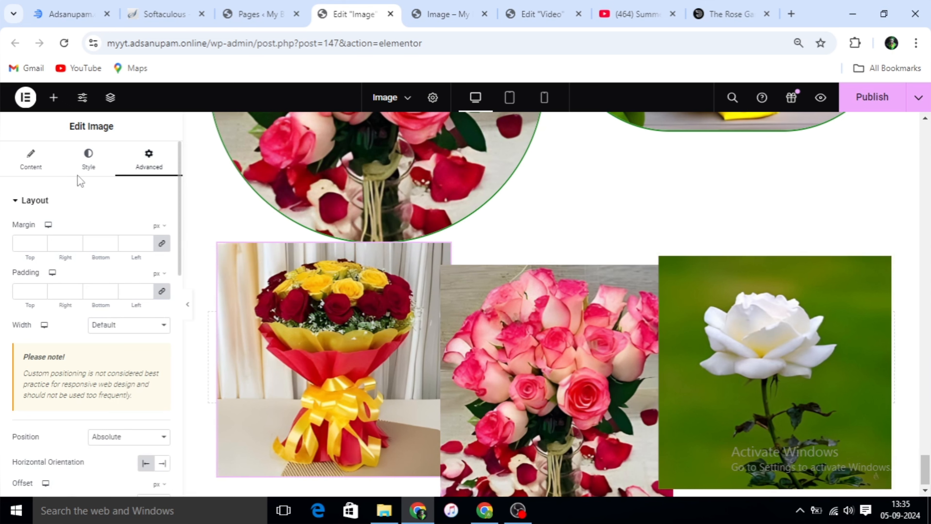
{"action": "left_click", "coordinate": [86, 171]}
{"action": "left_click", "coordinate": [166, 167]}
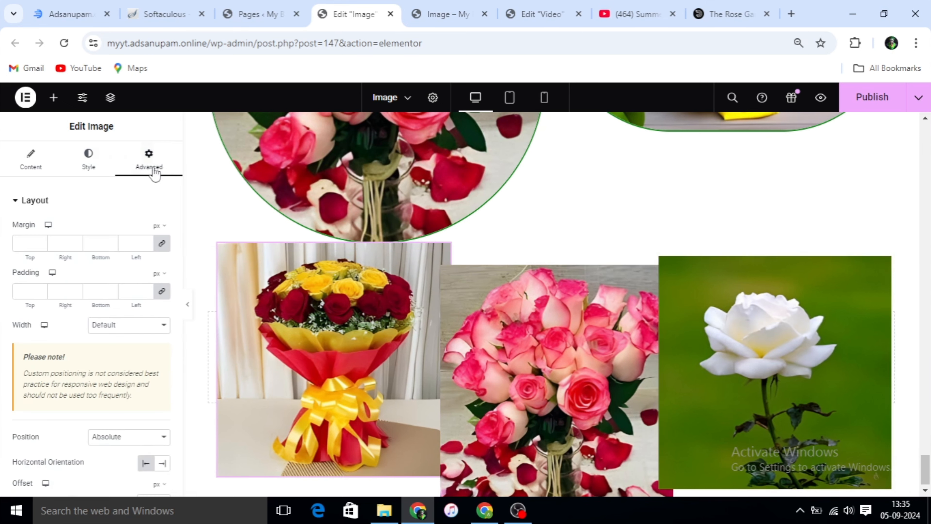
{"action": "scroll", "coordinate": [94, 245], "scroll_direction": "down", "scroll_amount": 5}
{"action": "scroll", "coordinate": [91, 259], "scroll_direction": "down", "scroll_amount": 3}
{"action": "left_click", "coordinate": [162, 248]}
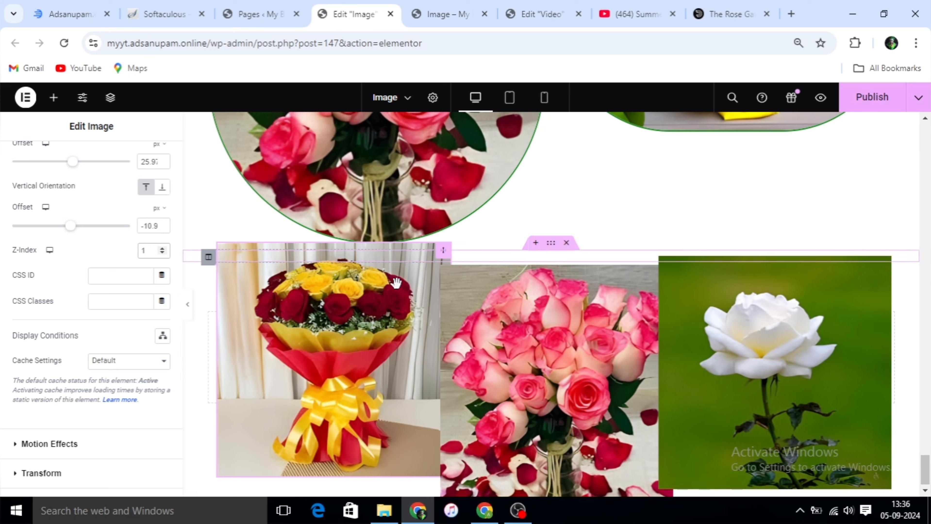
{"action": "key", "text": "BackSpace"}
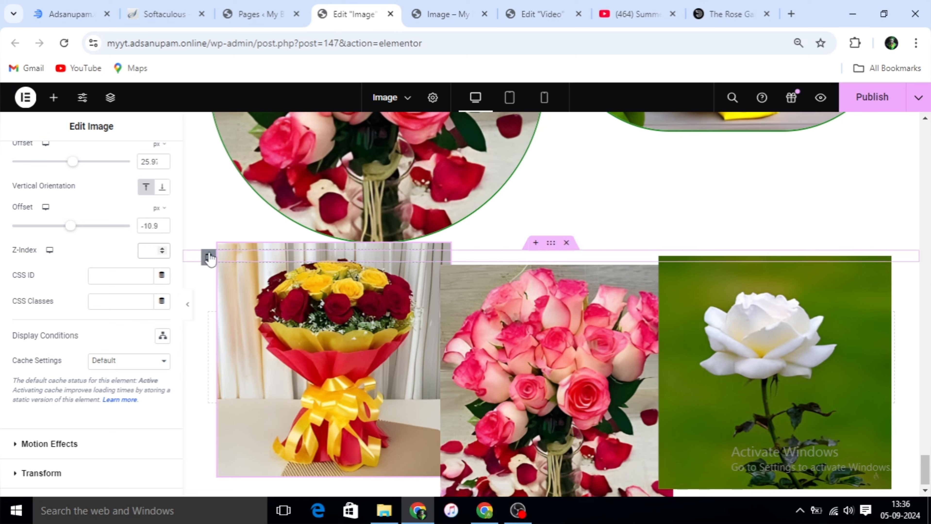
{"action": "type", "text": "2"}
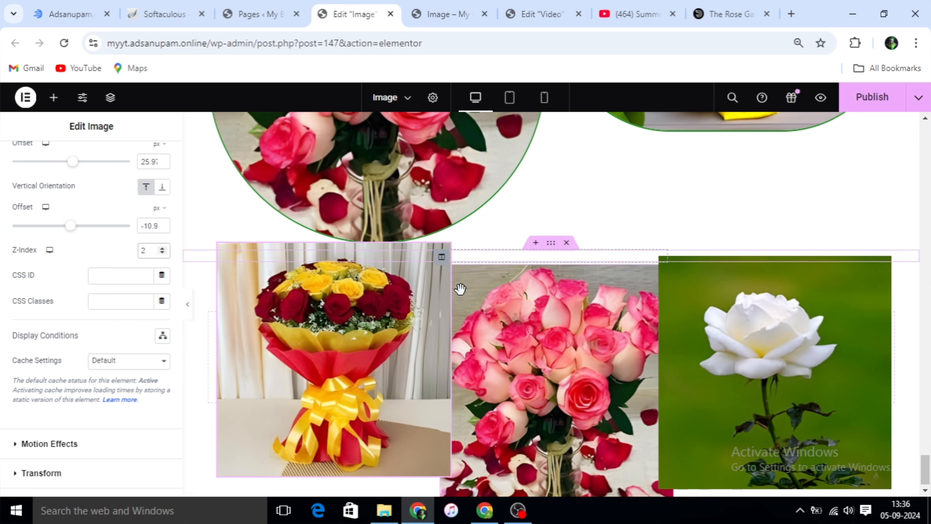